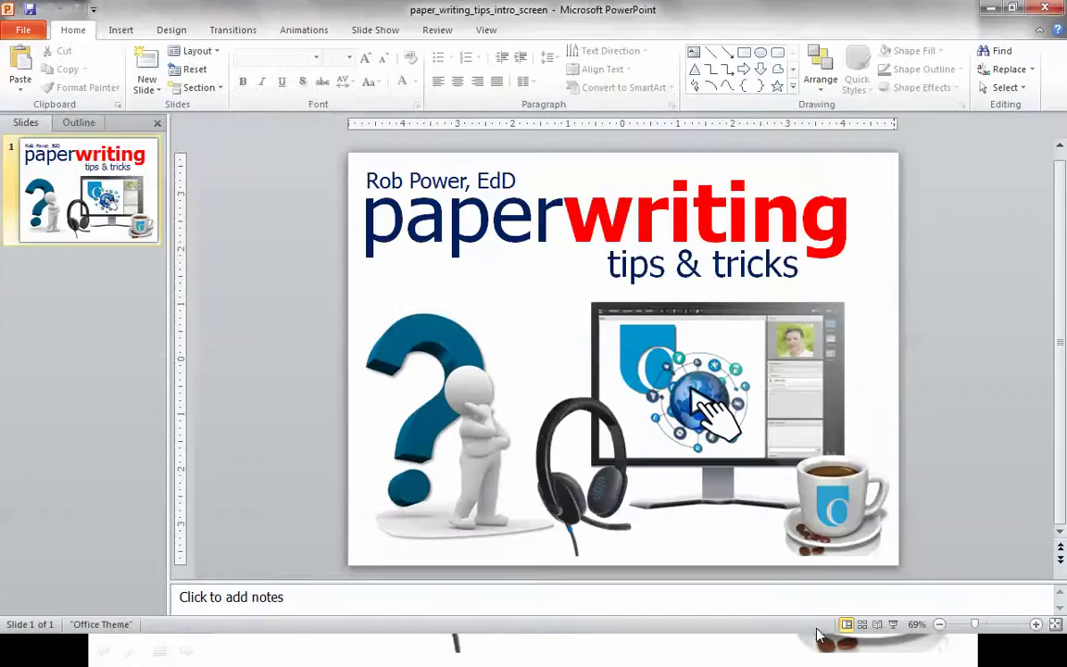
- Minimize the PowerPoint presentation and the Paper Writing Demo folder, and switch to the EDUC_5101G_Final_Paper_Template_Demo document in Word
left_click(990, 7)
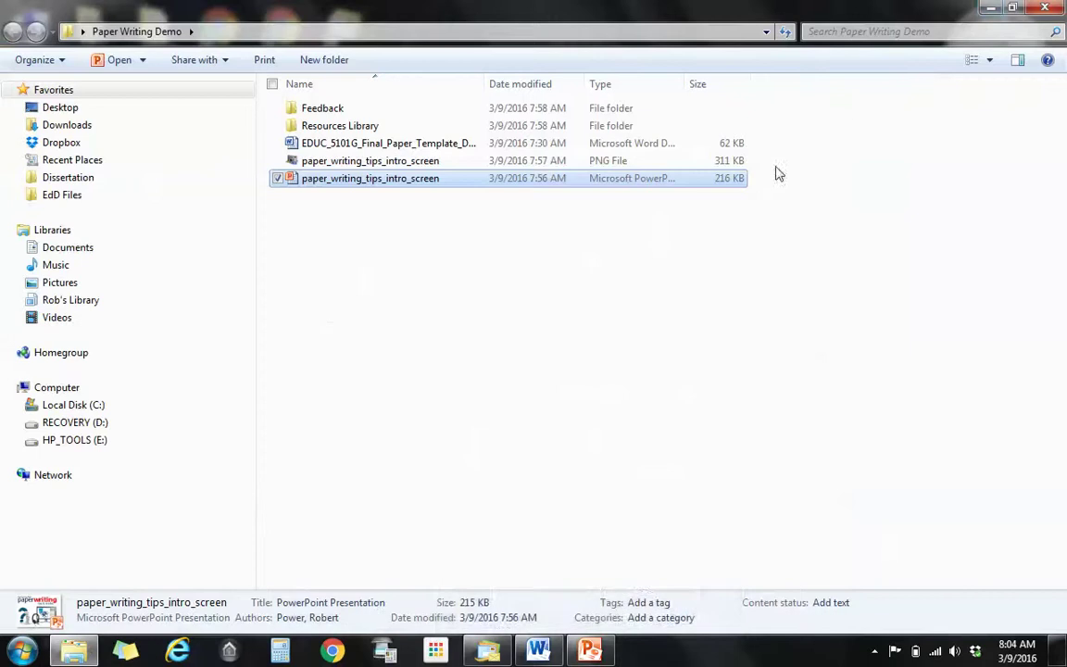
left_click(990, 7)
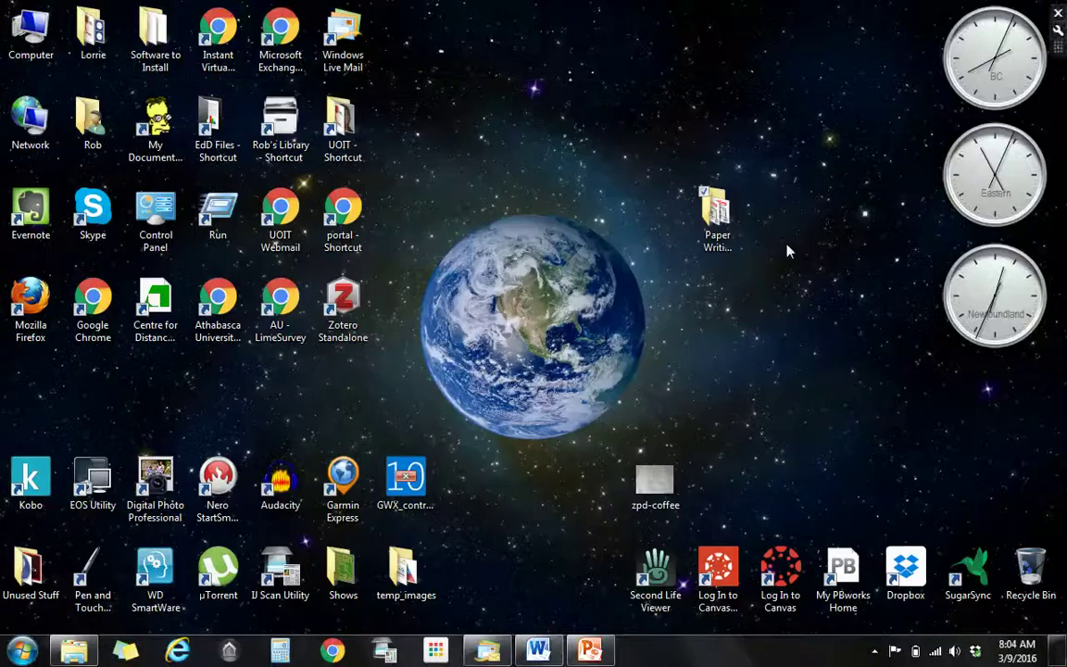
mouse_move(538, 651)
left_click(514, 491)
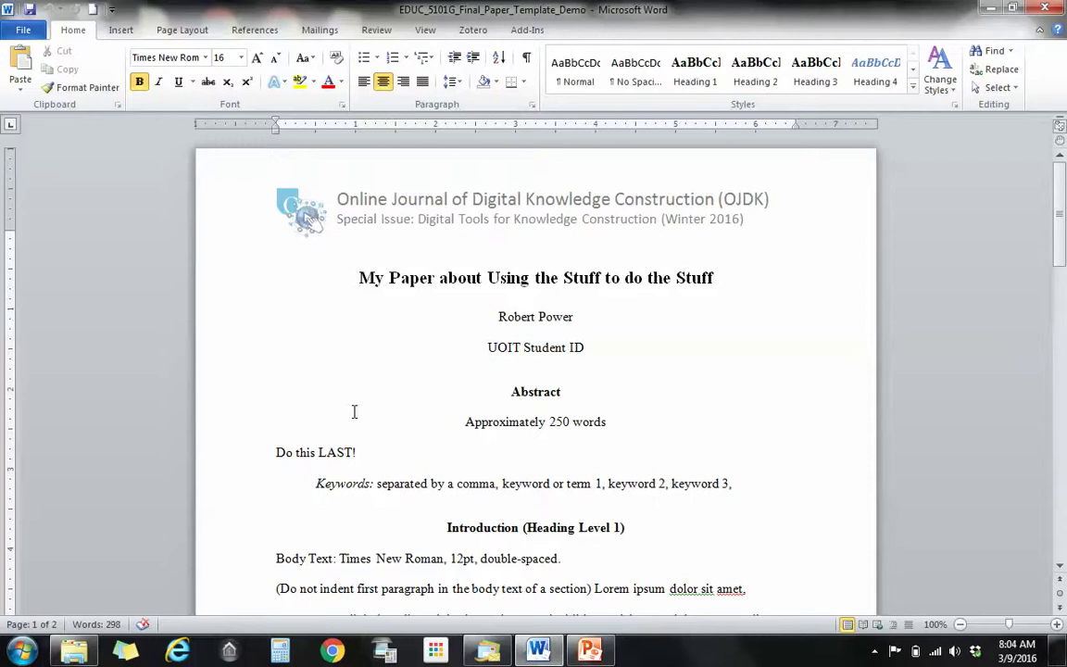
- Examine the paper template's structure, from the title, abstract and introduction through Background Information, Supporting Evidence, Conclusions and References
scroll(353, 412, "down", 2)
scroll(357, 414, "up", 2)
scroll(376, 373, "down", 3)
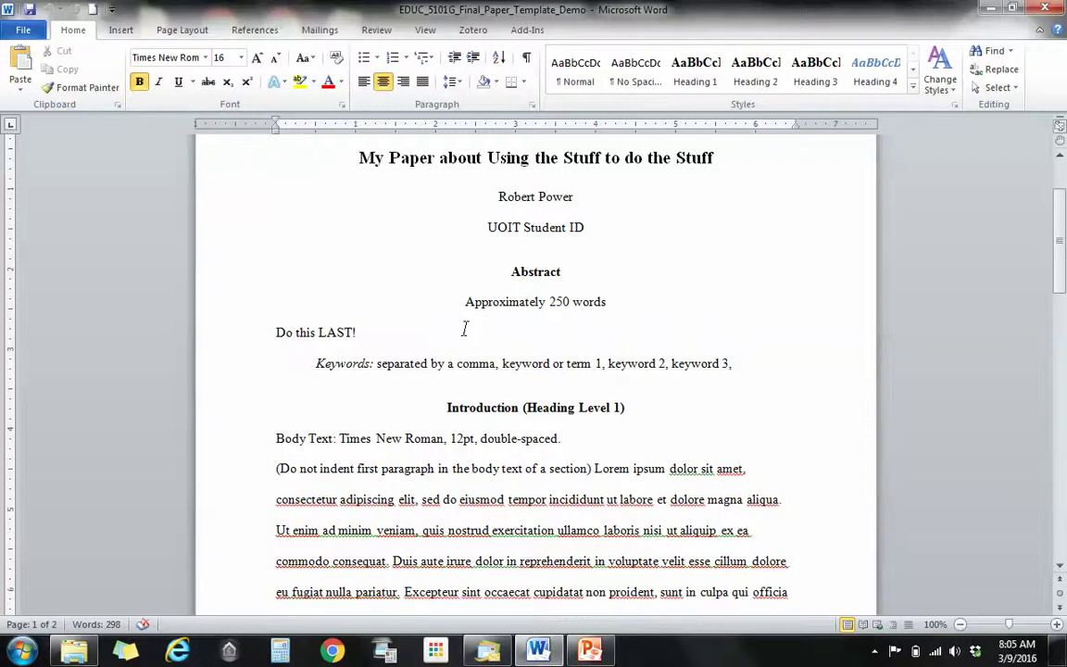
scroll(464, 326, "down", 8)
scroll(464, 326, "down", 8)
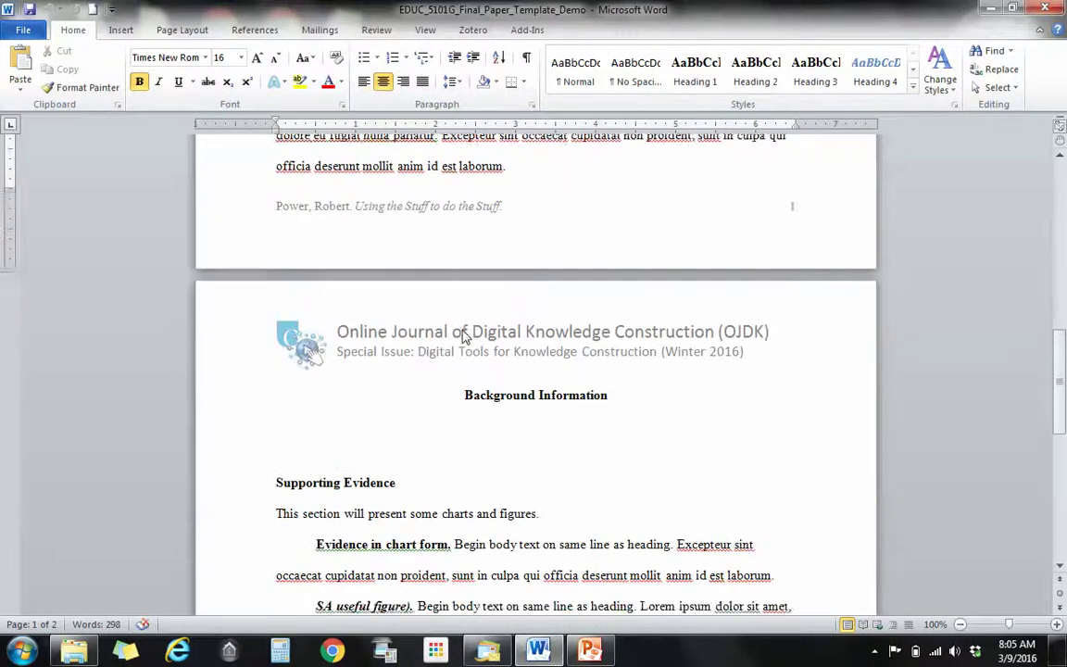
scroll(469, 338, "down", 2)
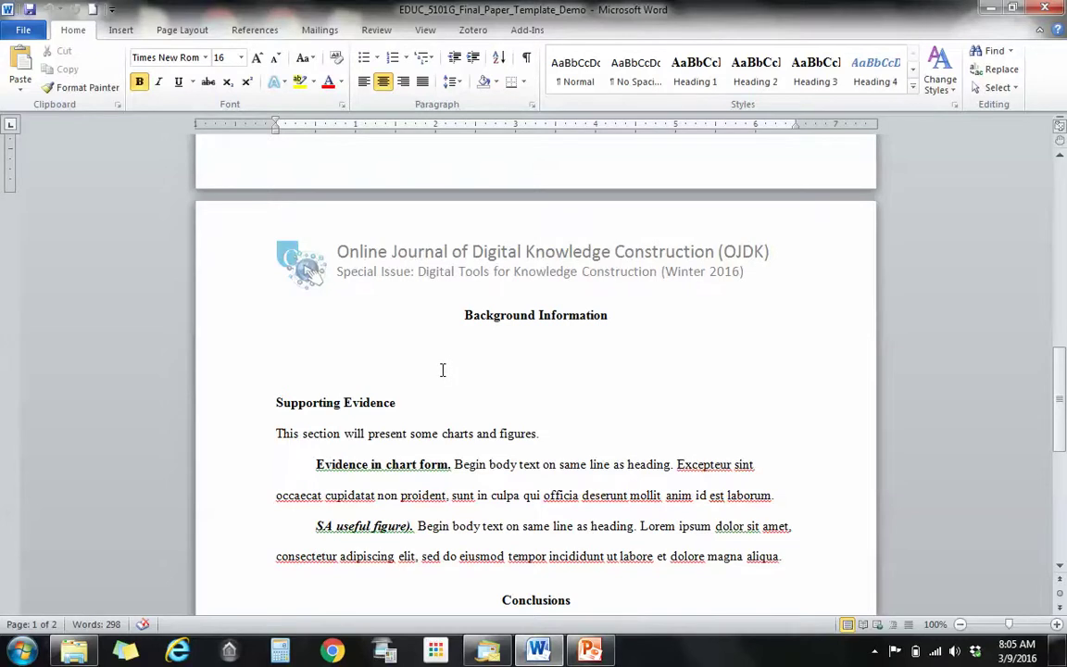
scroll(439, 371, "down", 2)
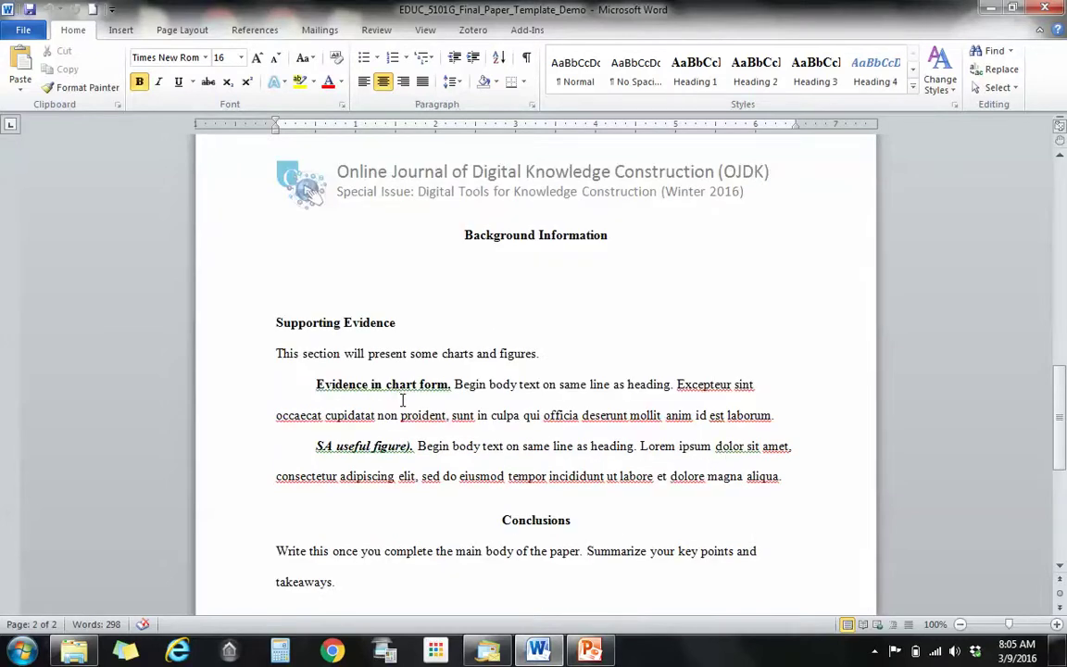
scroll(352, 400, "down", 2)
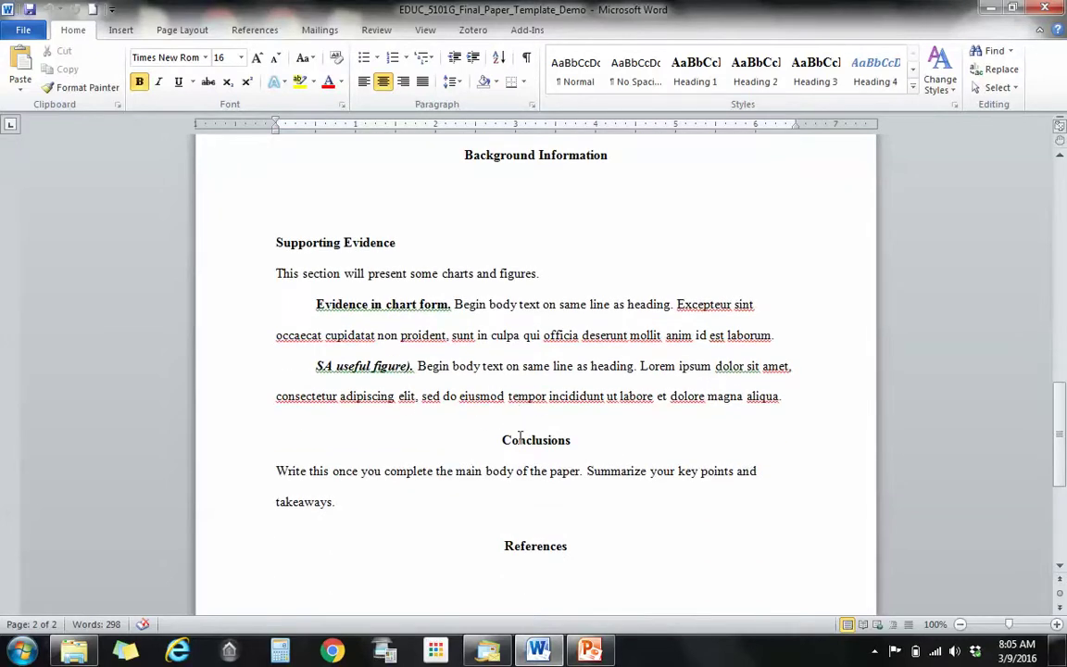
scroll(518, 437, "down", 8)
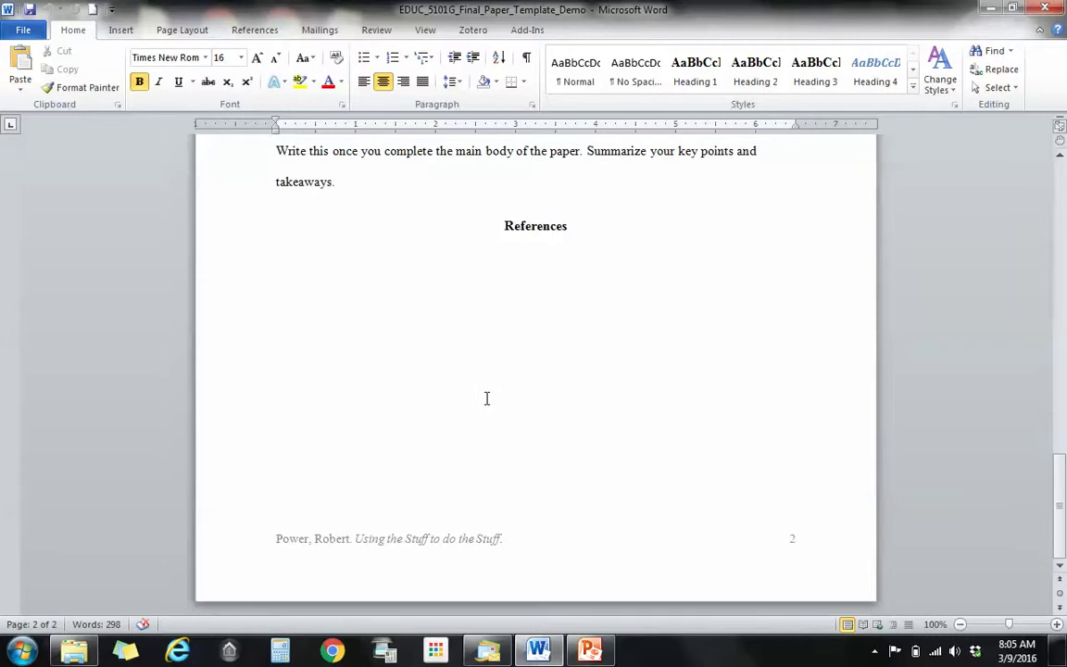
scroll(487, 398, "up", 10)
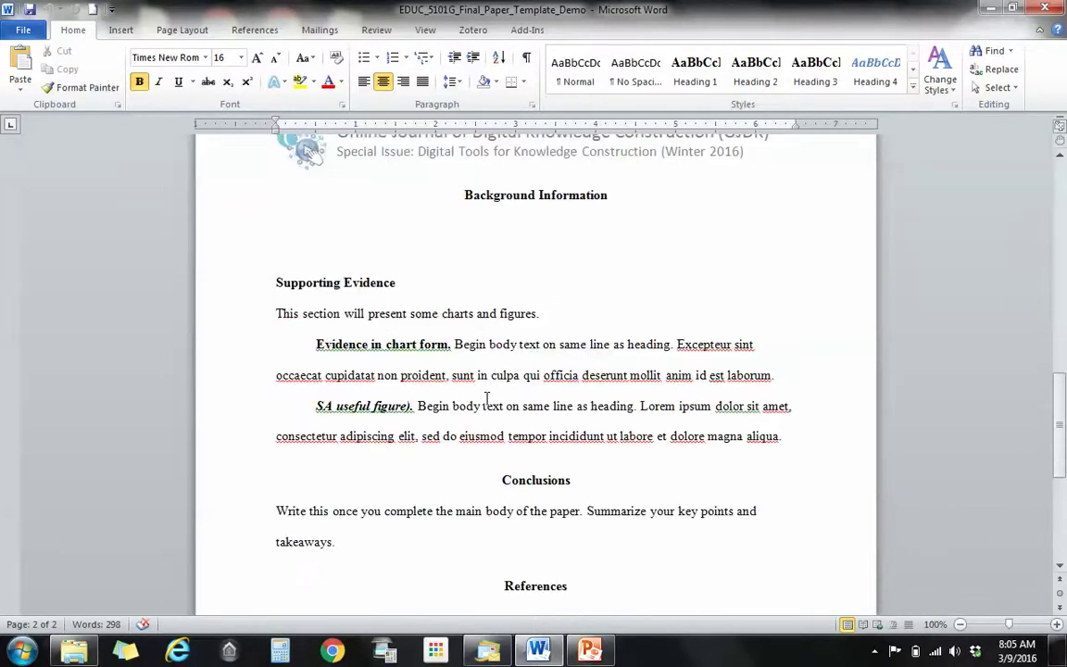
scroll(486, 398, "up", 8)
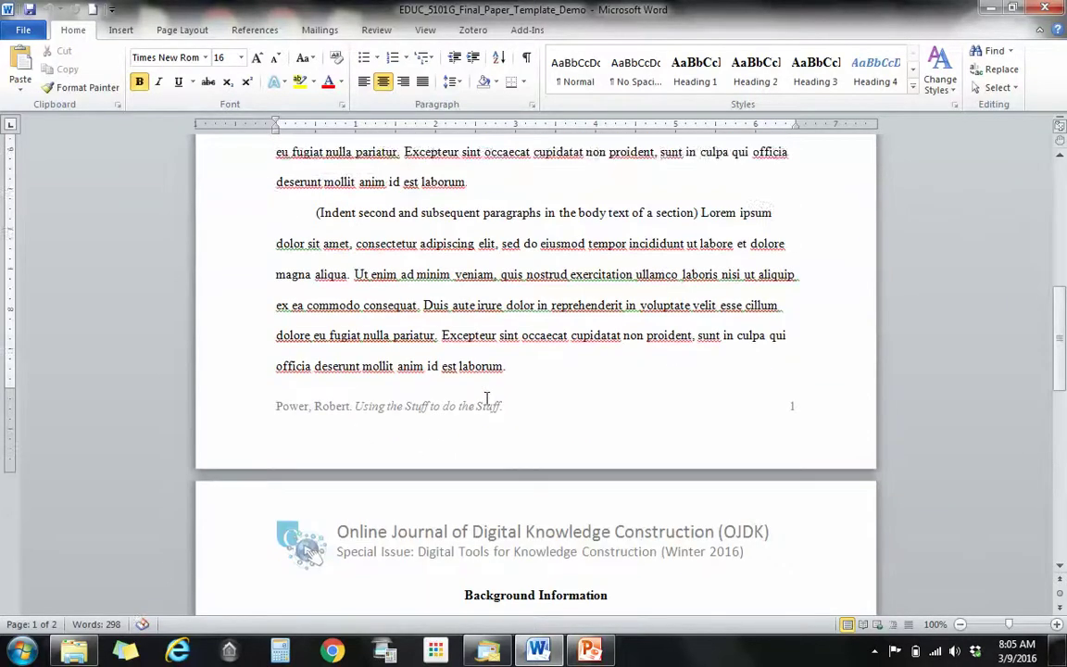
scroll(484, 400, "down", 12)
scroll(484, 400, "down", 1)
scroll(484, 400, "up", 8)
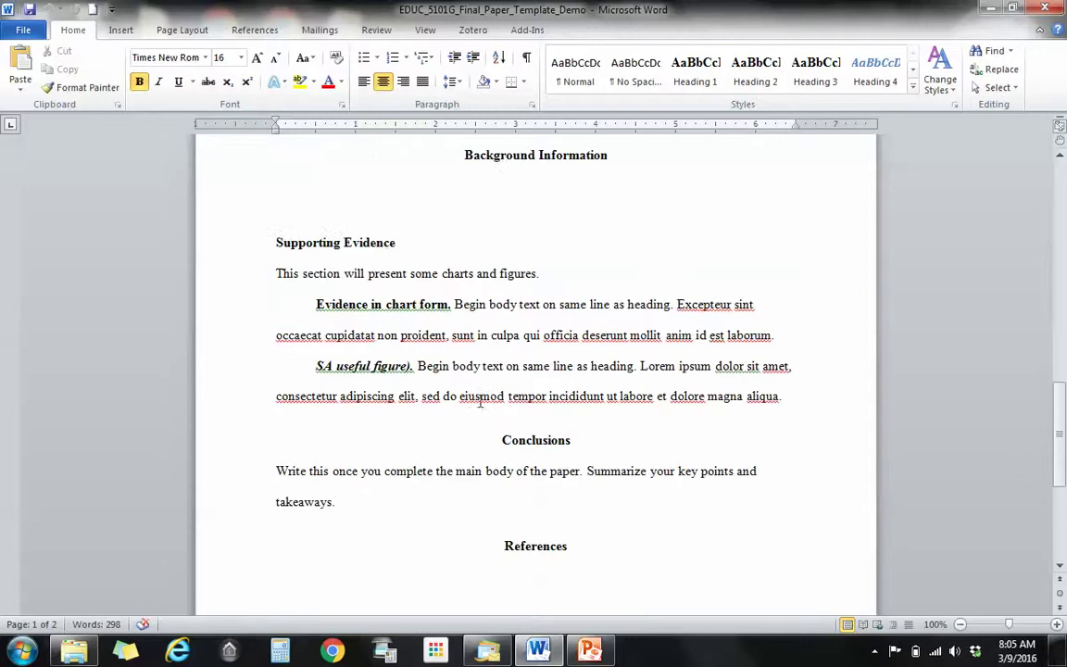
scroll(469, 408, "up", 6)
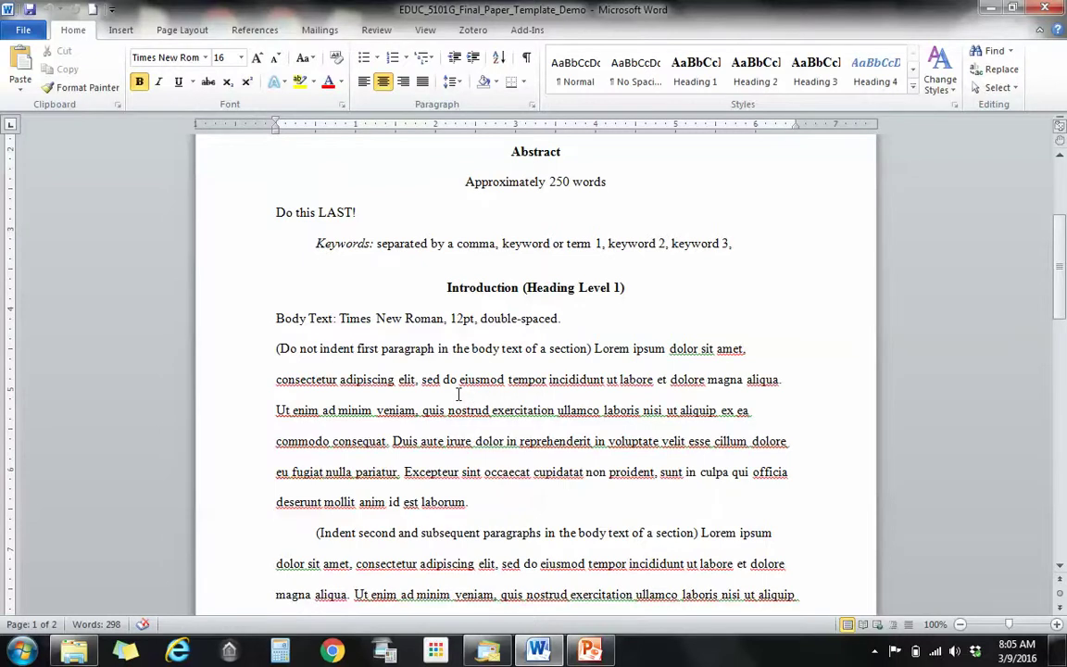
scroll(458, 395, "down", 3)
scroll(457, 394, "up", 6)
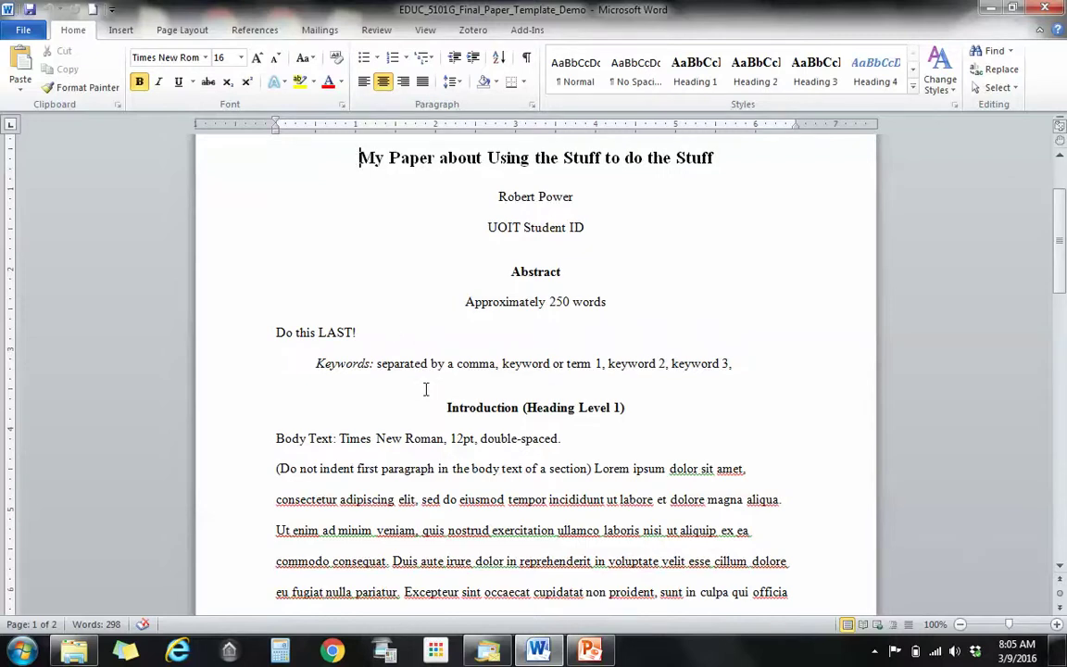
scroll(426, 389, "down", 15)
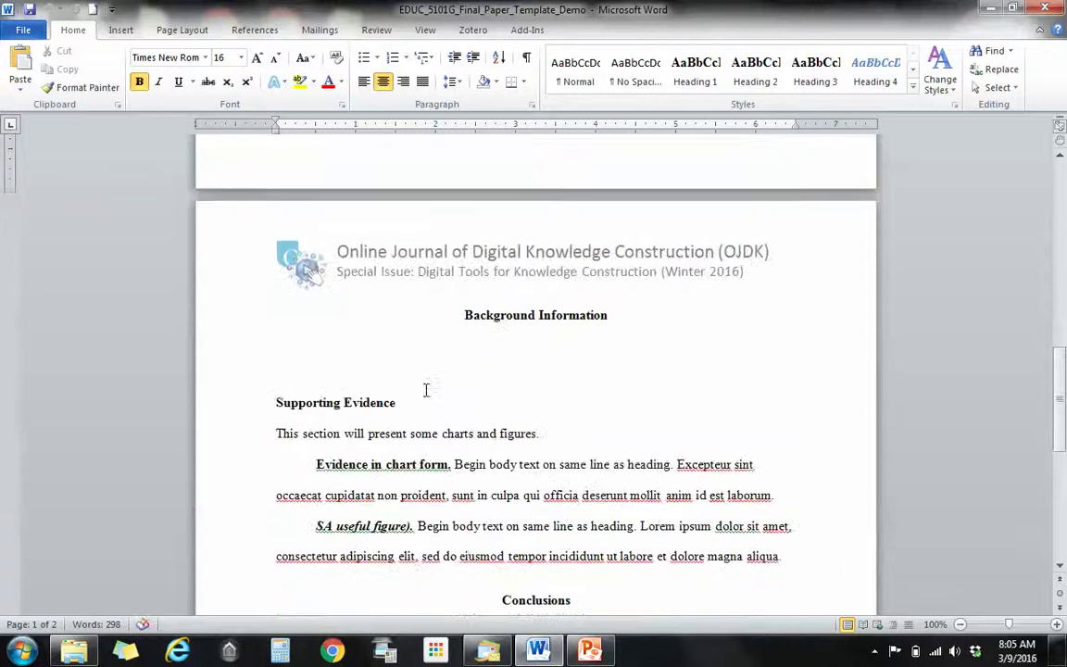
scroll(426, 389, "down", 3)
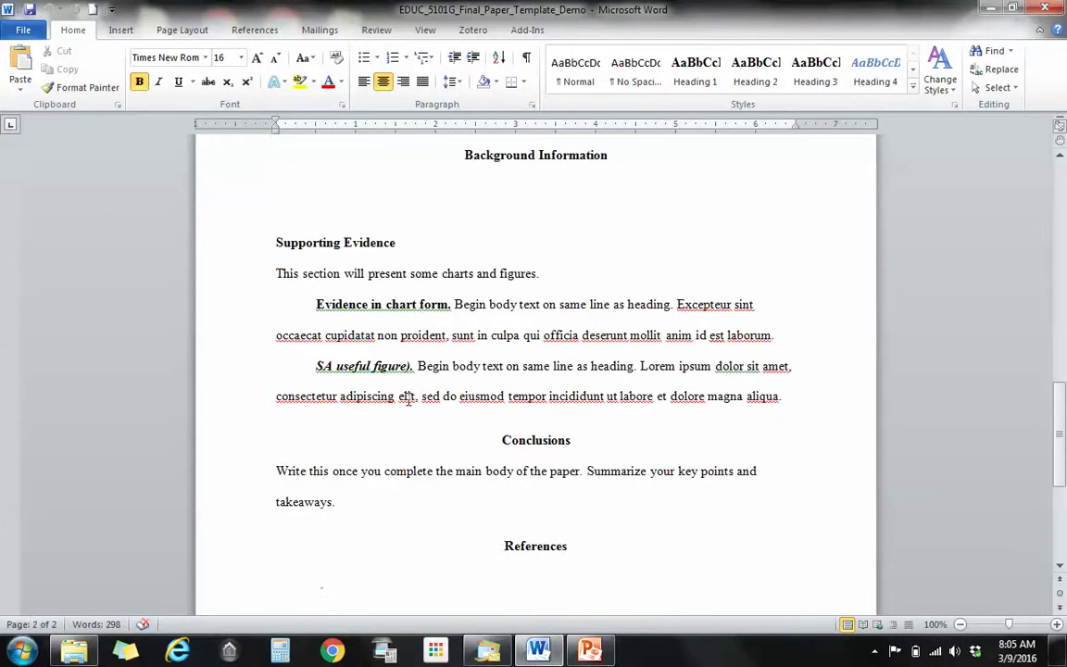
scroll(407, 398, "up", 15)
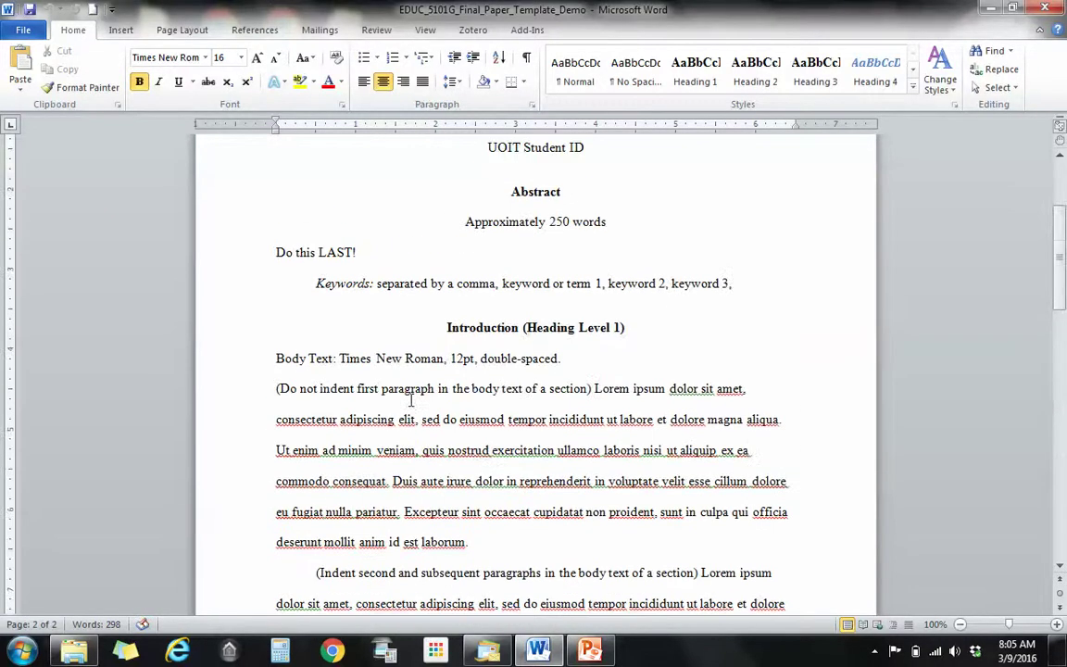
scroll(411, 400, "down", 12)
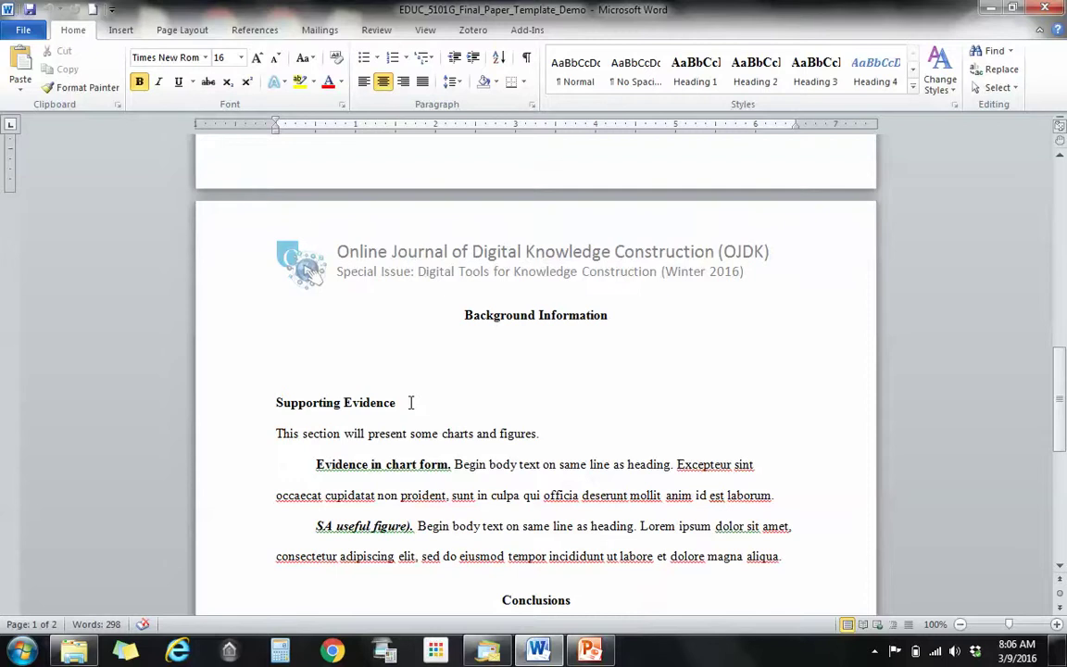
scroll(410, 402, "down", 1)
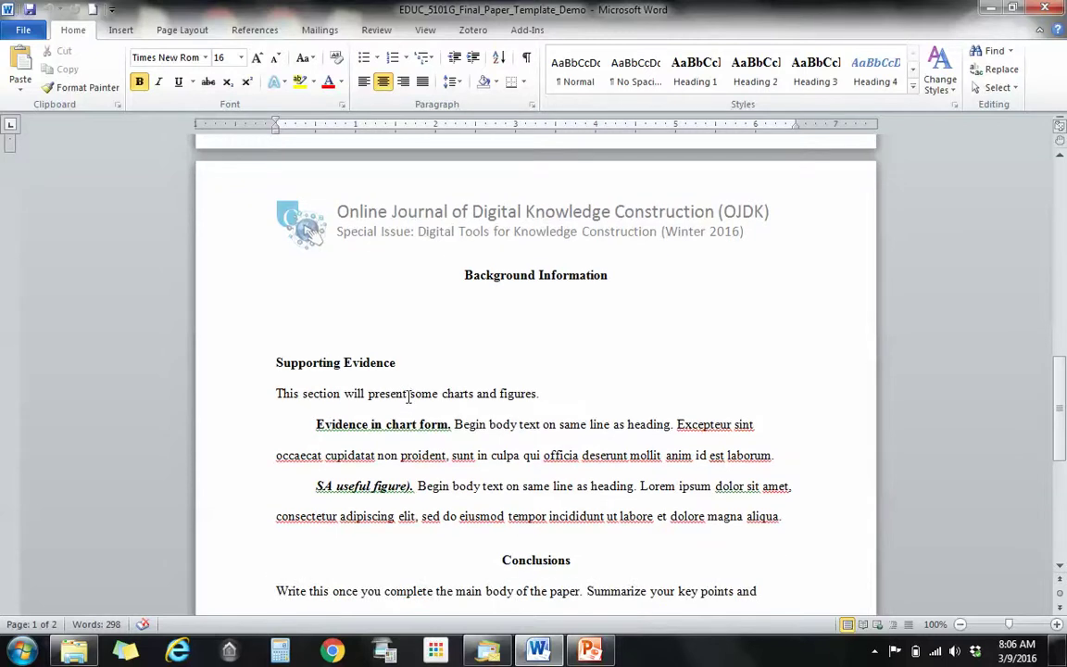
scroll(408, 396, "down", 2)
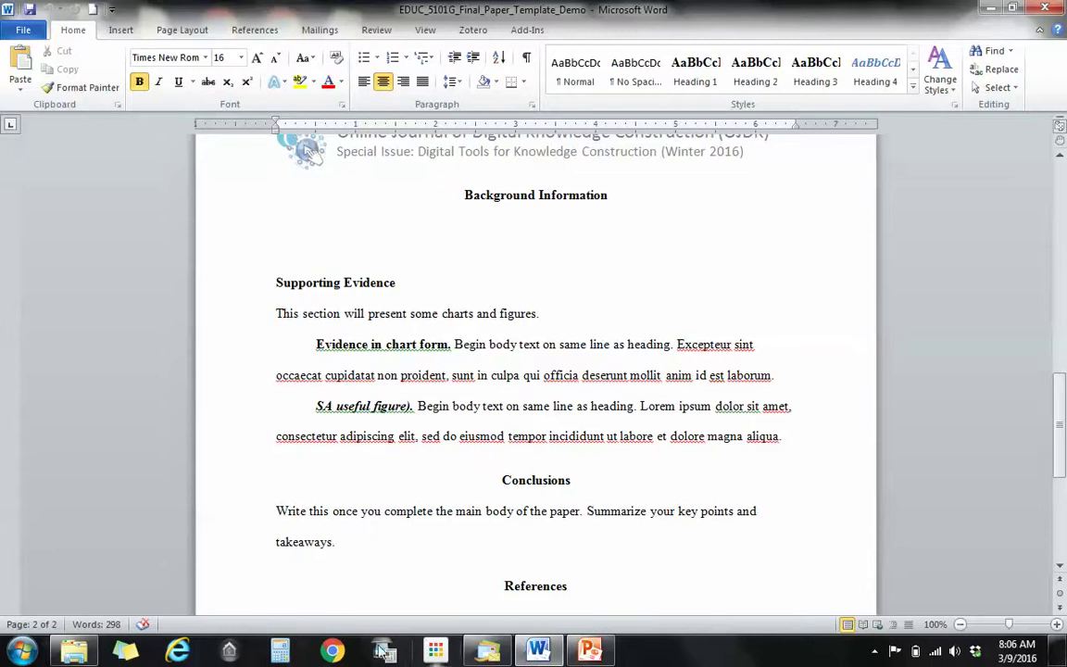
- Open the Ally (2014) document from the Resources Library folder inside Paper Writing Demo
left_click(74, 652)
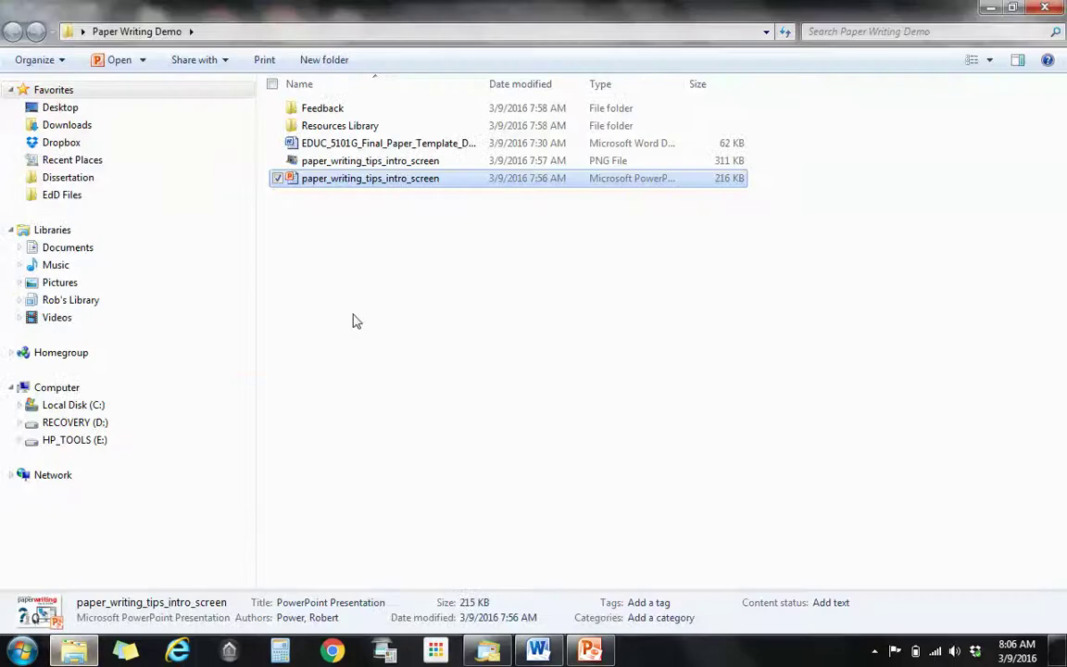
double_click(328, 129)
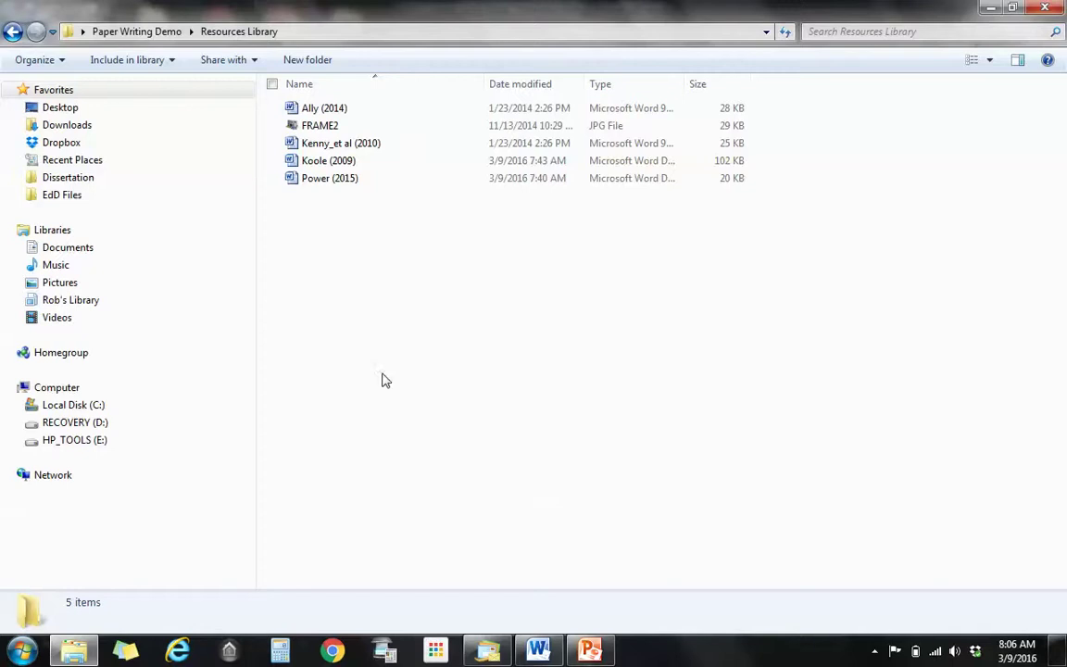
left_click(538, 650)
scroll(534, 532, "up", 15)
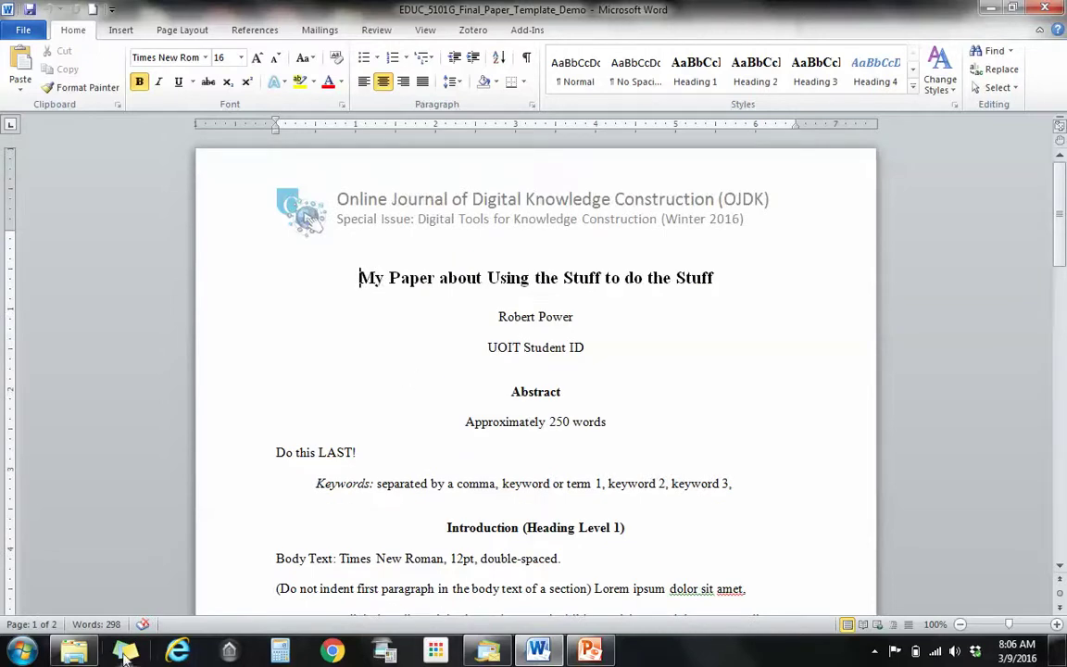
left_click(74, 650)
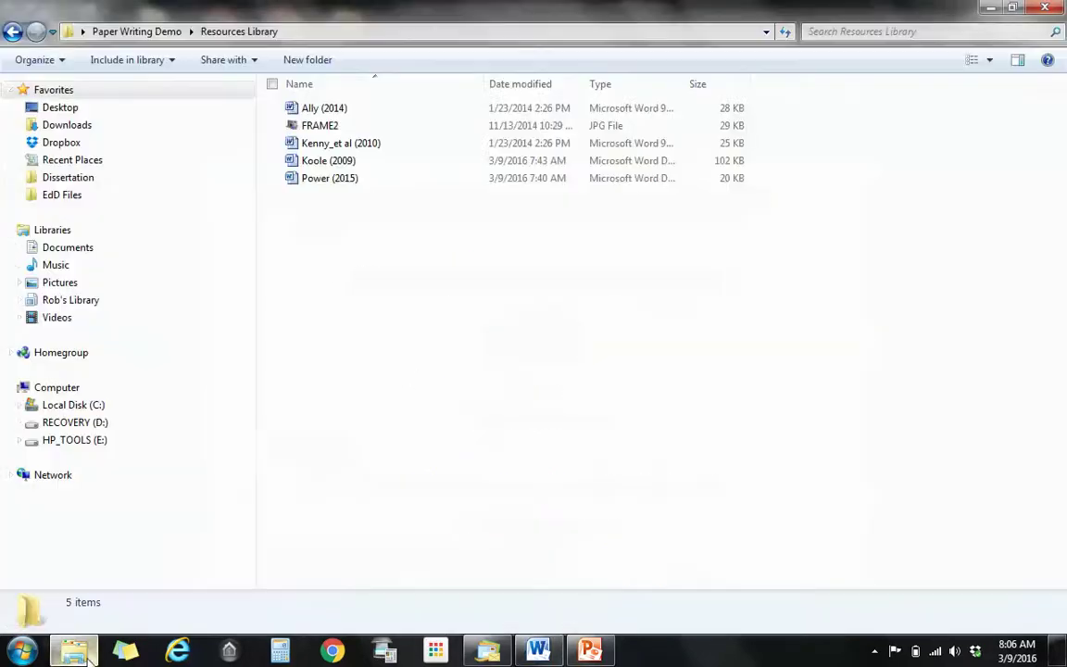
double_click(311, 109)
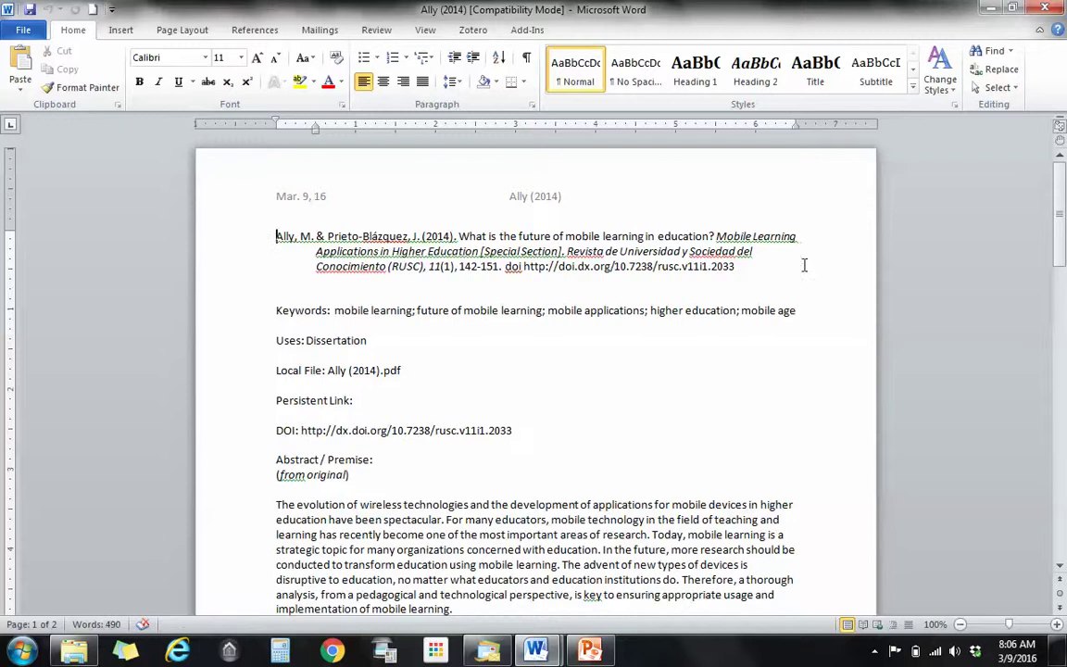
- Copy the Notes passage from "The current educational model is outdated" through "technology-enhanced educational system"
scroll(580, 327, "down", 3)
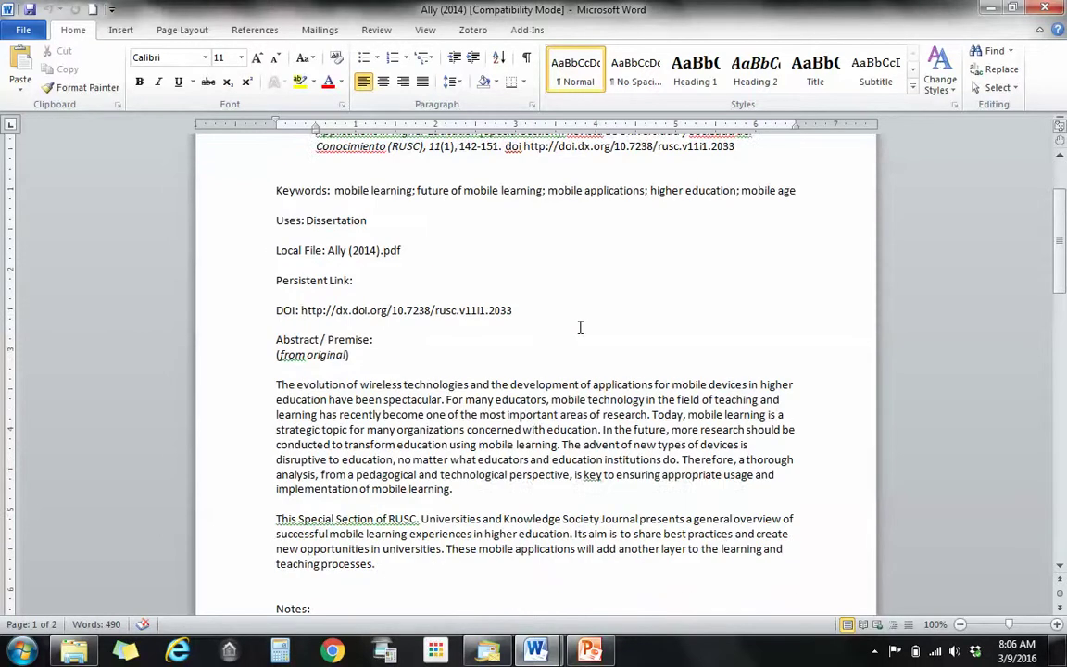
scroll(562, 328, "down", 12)
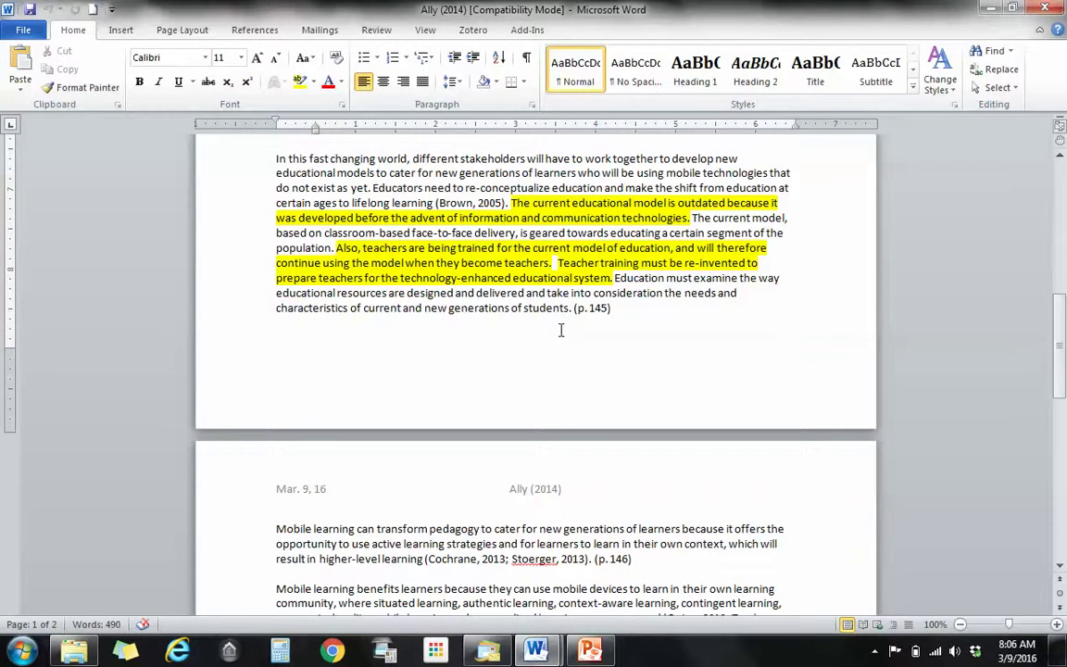
scroll(559, 331, "down", 6)
scroll(557, 331, "up", 7)
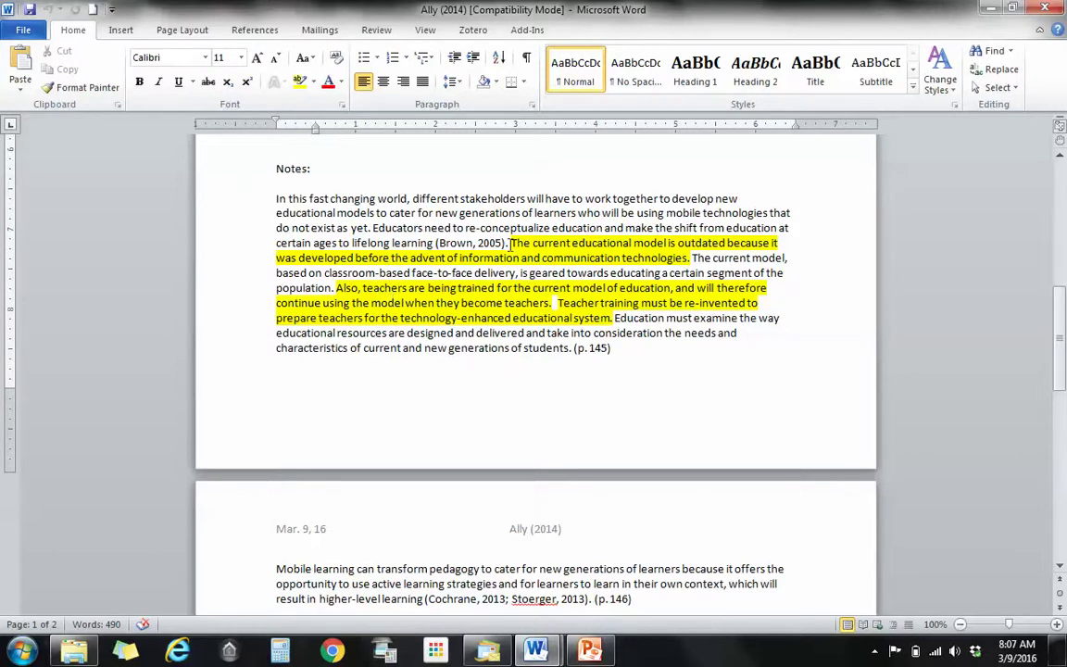
left_click_drag(510, 243, 612, 320)
key("ctrl+c")
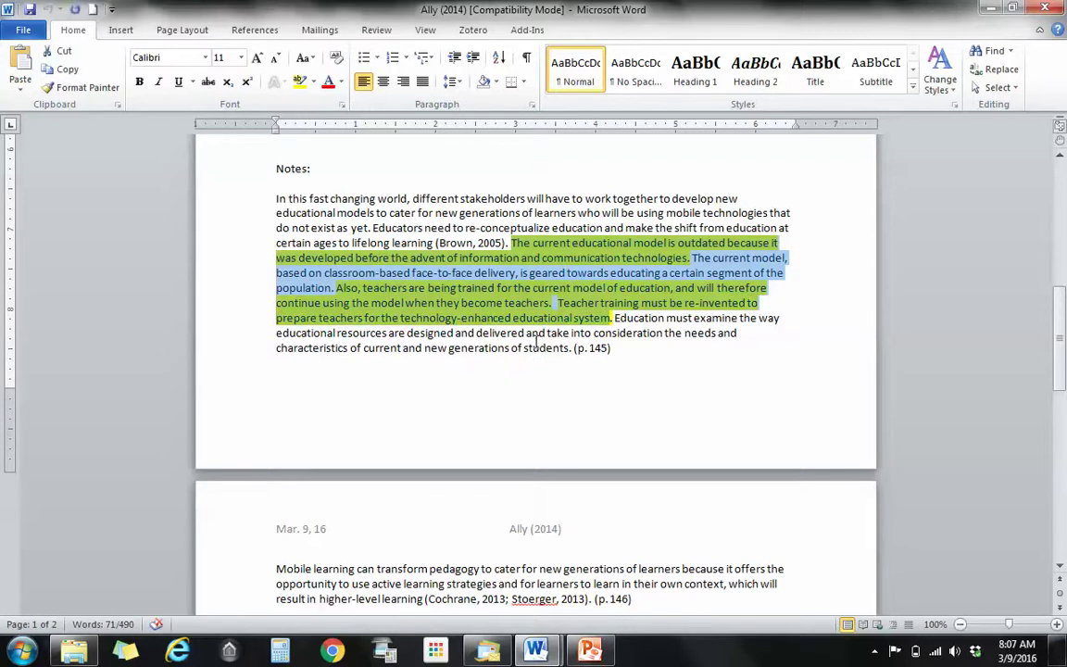
- Paste the copied passage on the blank line under Background Information in the final paper template and apply the Normal style to it
left_click(535, 651)
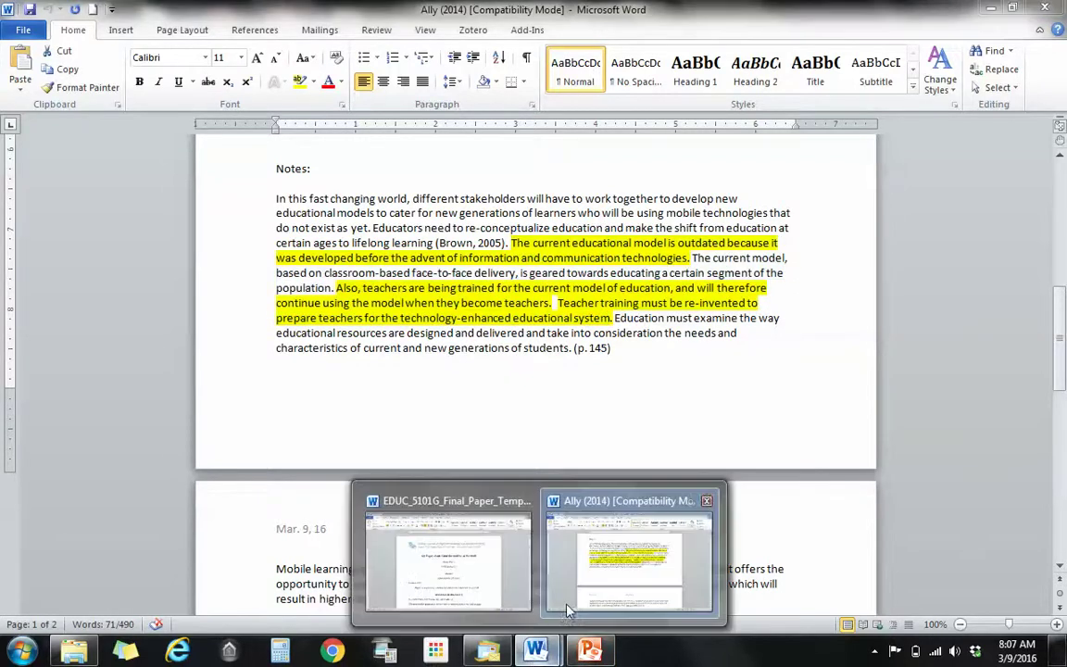
left_click(414, 567)
scroll(381, 405, "down", 7)
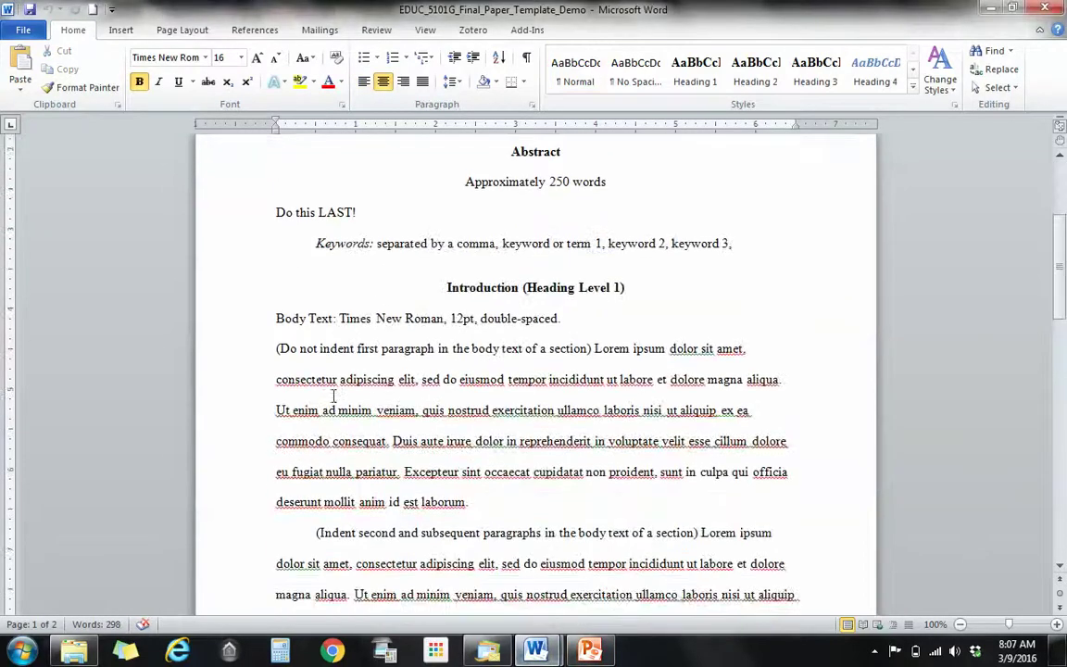
scroll(328, 396, "down", 8)
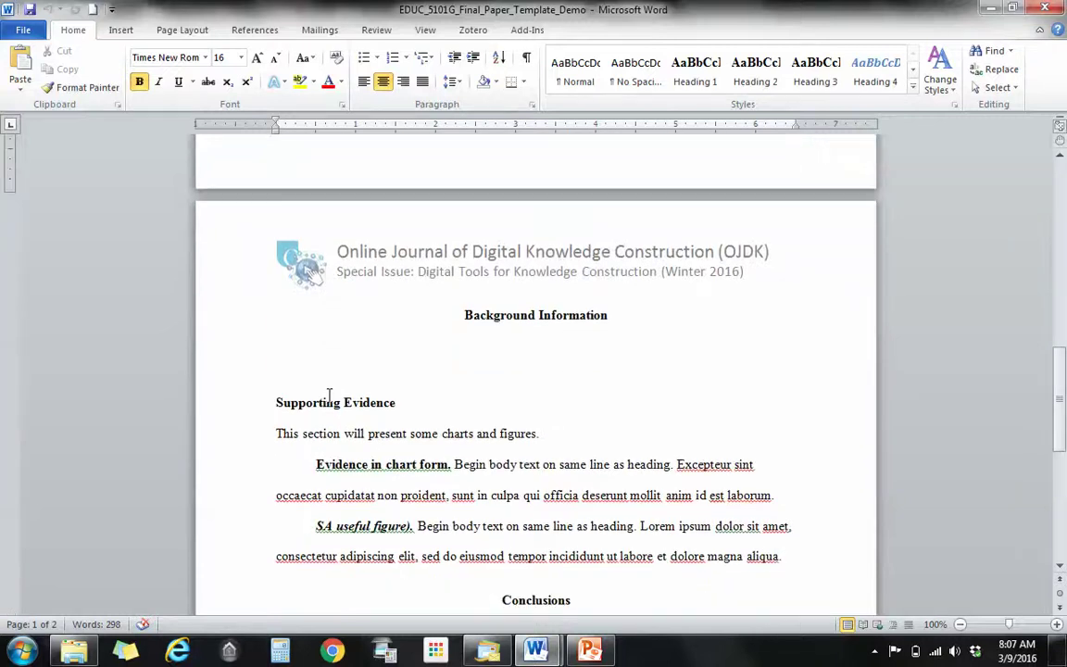
left_click(309, 346)
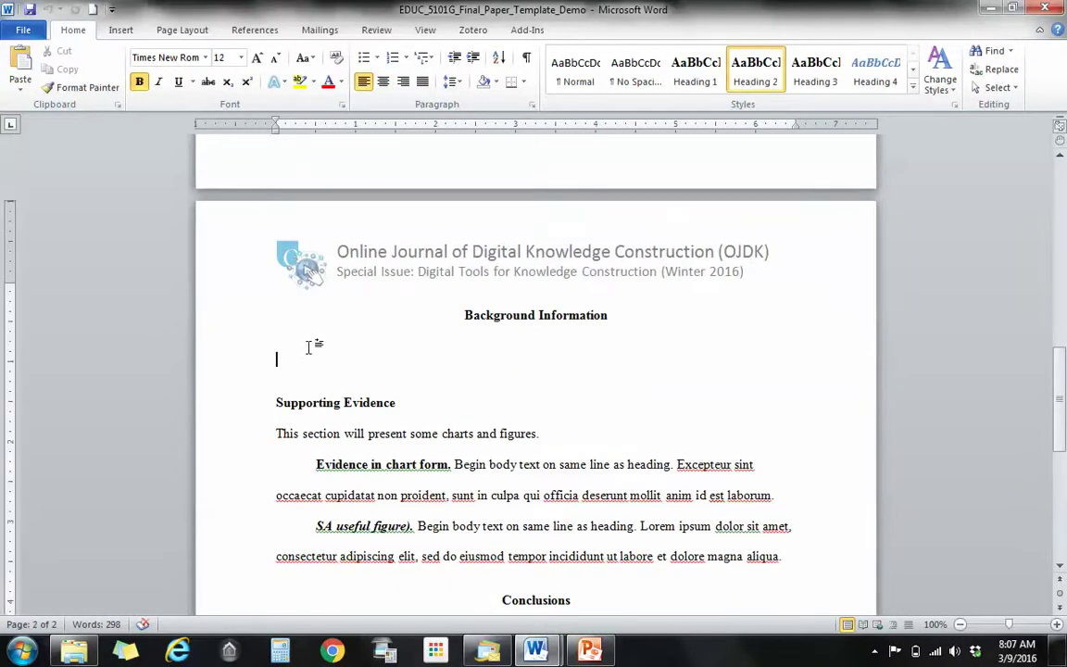
key("ctrl+v")
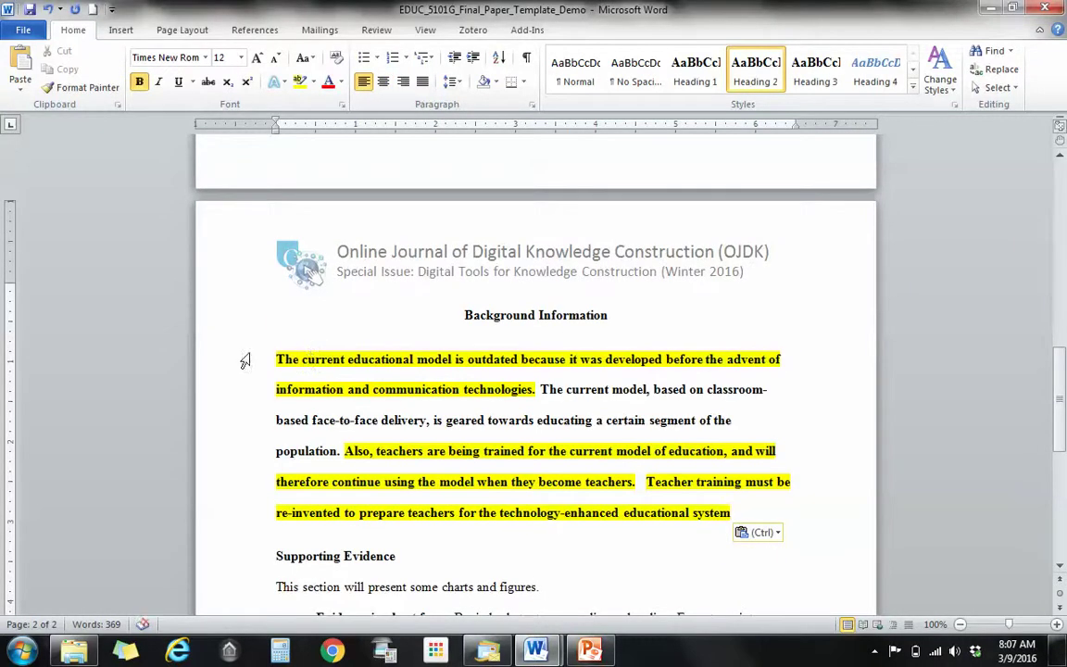
left_click_drag(273, 357, 817, 513)
left_click(575, 69)
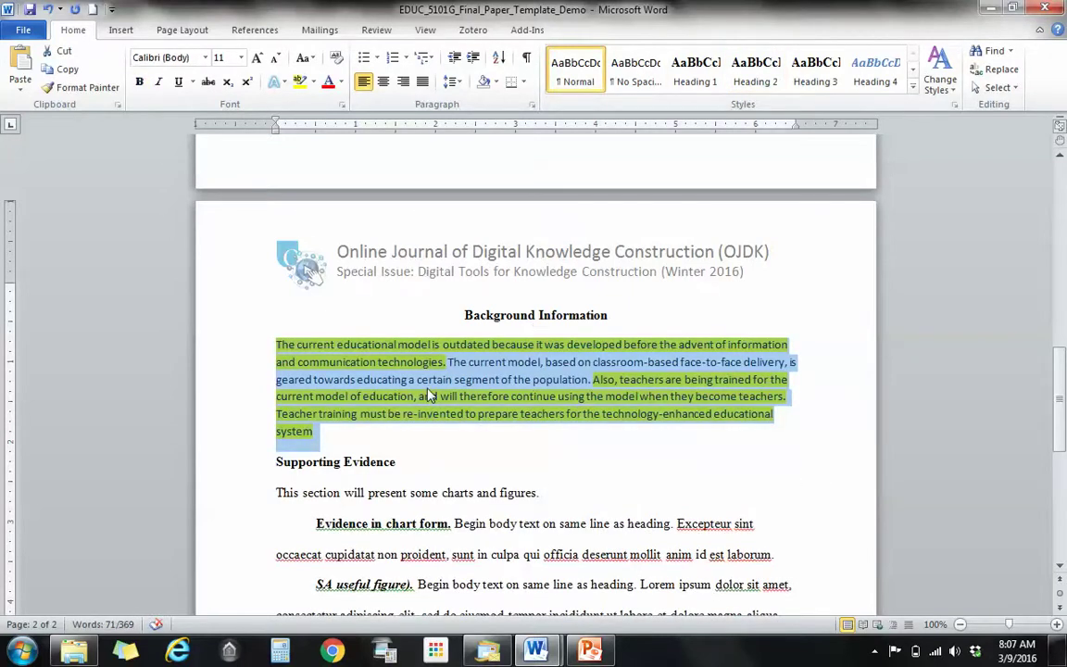
- Set the pasted passage under Background Information to Times New Roman, size 12
left_click(489, 524)
triple_click(291, 375)
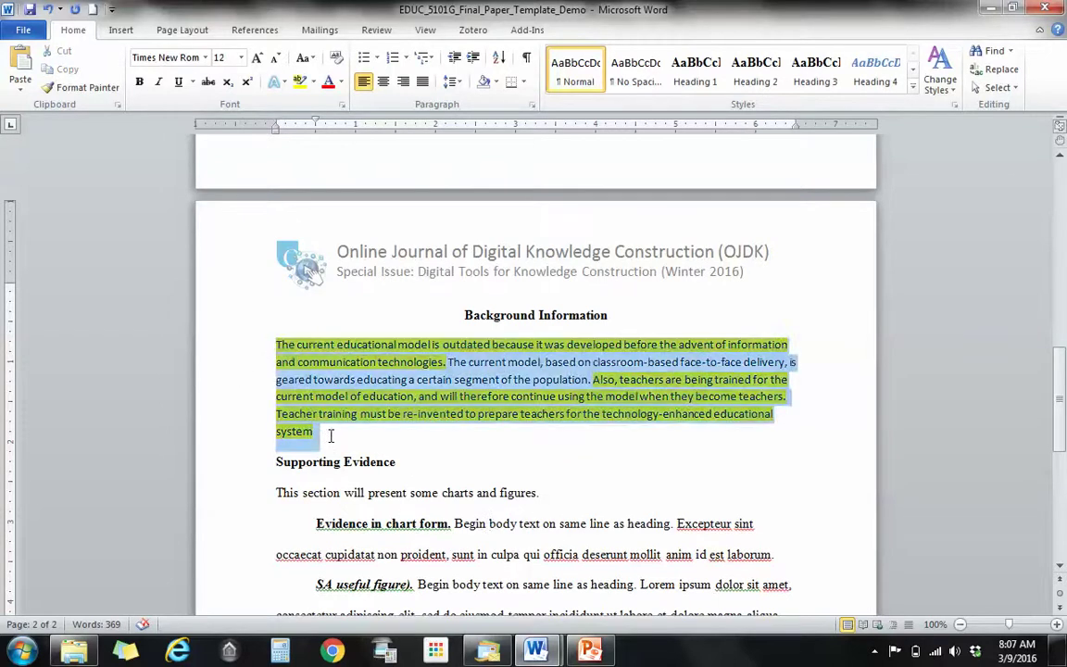
left_click(206, 57)
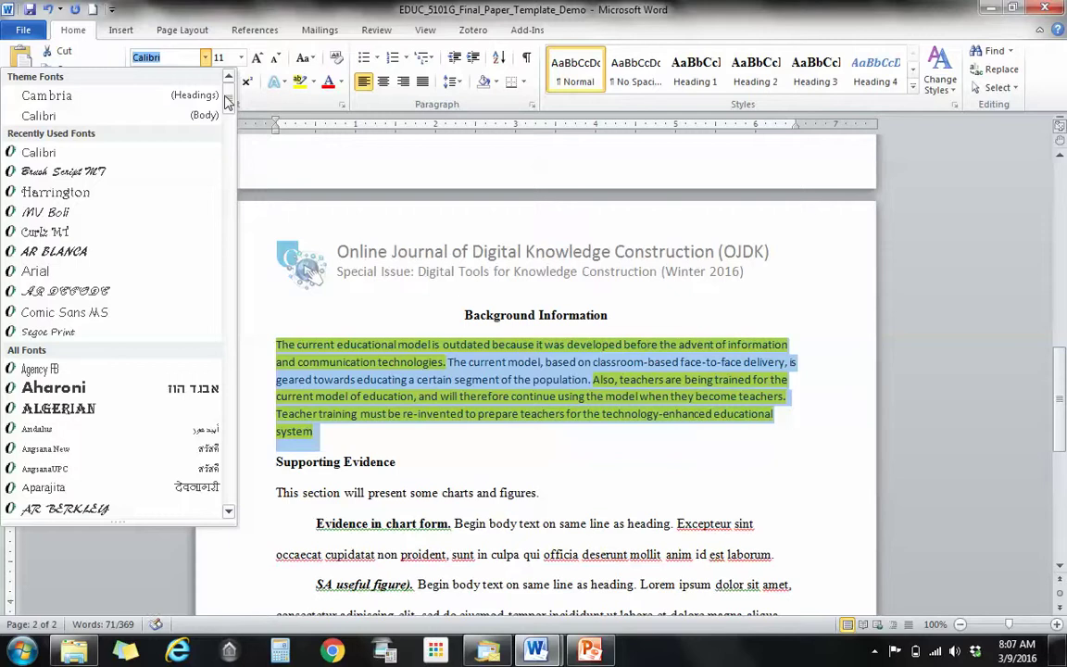
left_click_drag(228, 104, 218, 455)
left_click(93, 360)
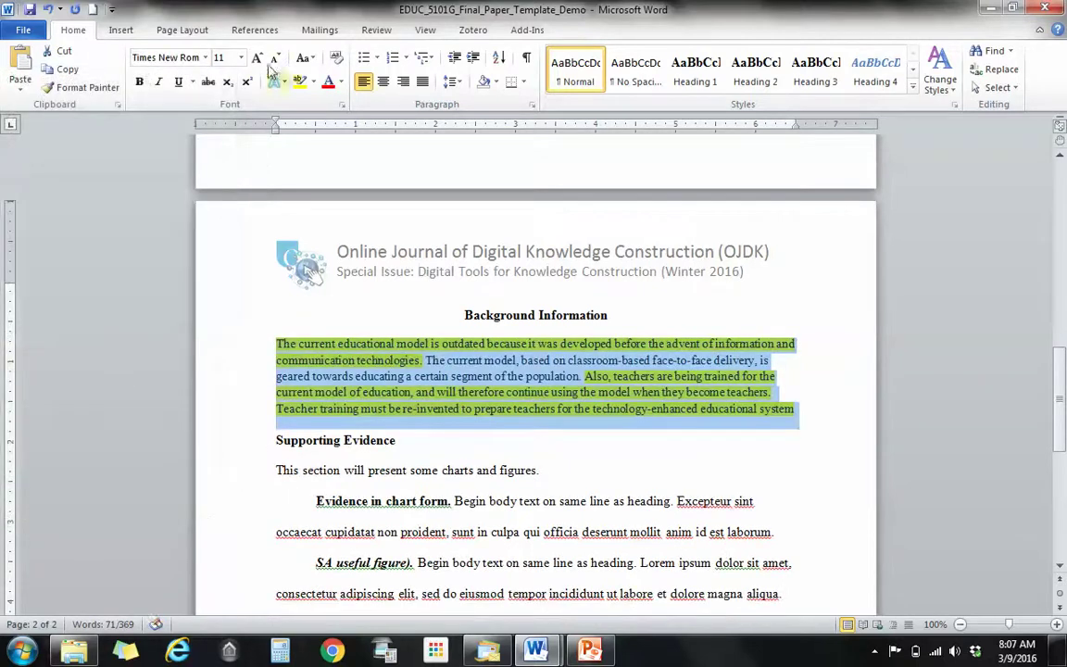
left_click(257, 58)
left_click(405, 398)
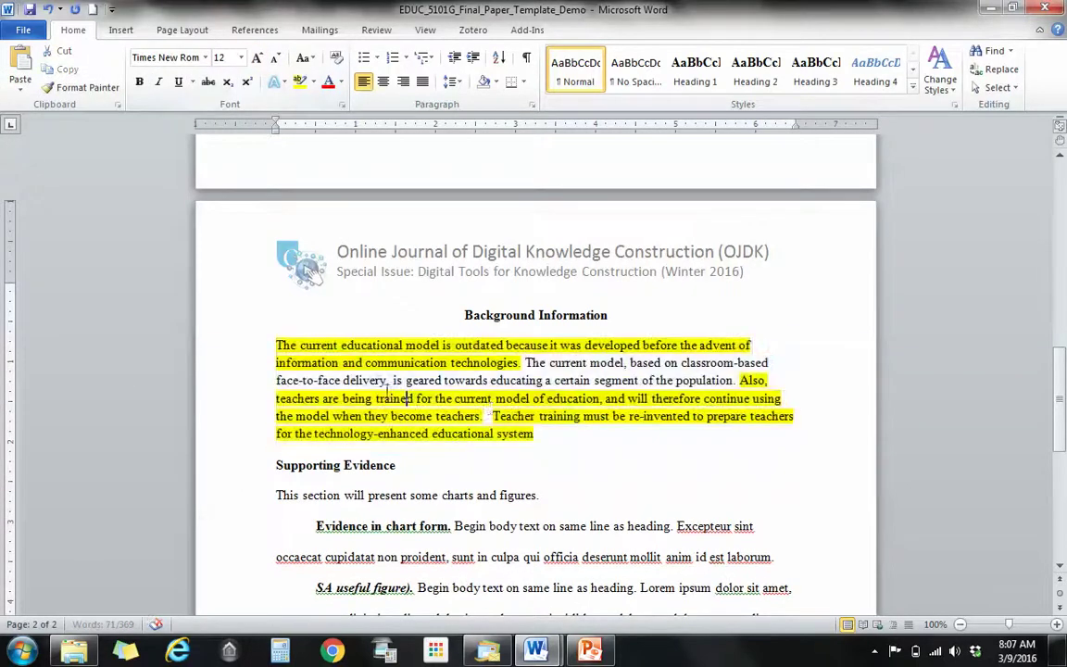
- Replace the unhighlighted sentence beginning "The current model, based on classroom-based" with an ellipsis, leaving a single space before "Also"
left_click_drag(525, 363, 732, 380)
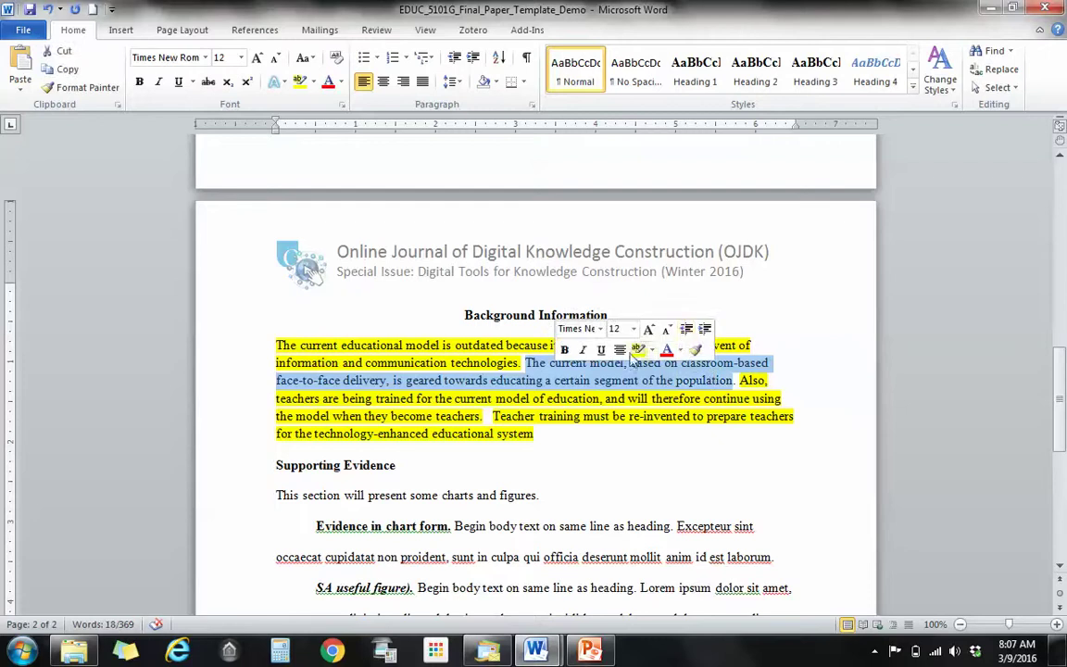
key("Delete")
type("...")
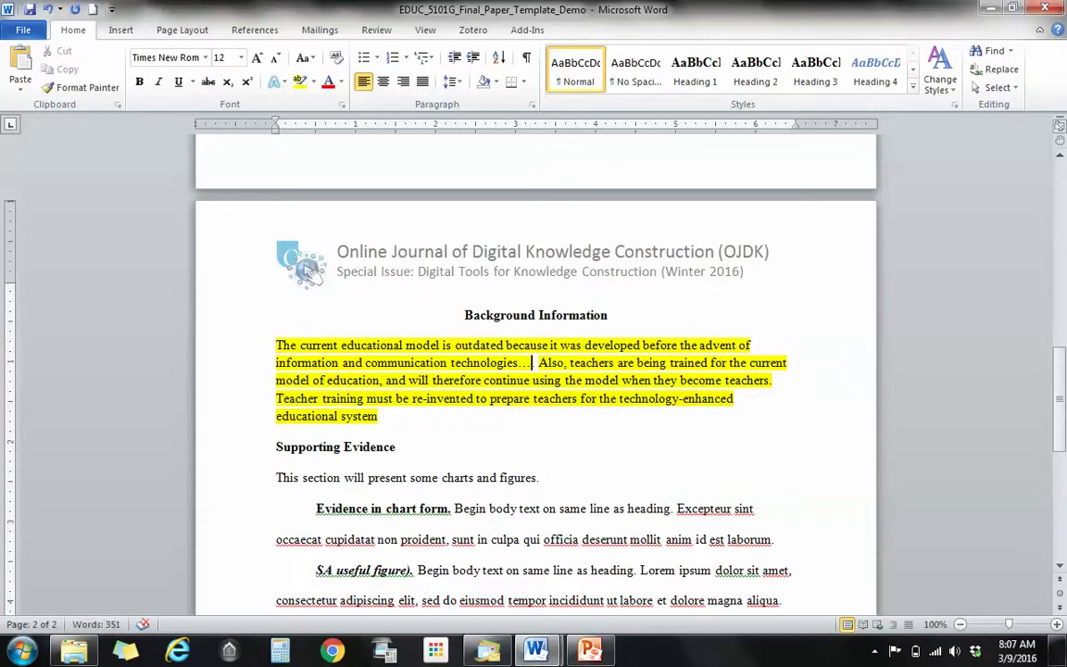
key("BackSpace")
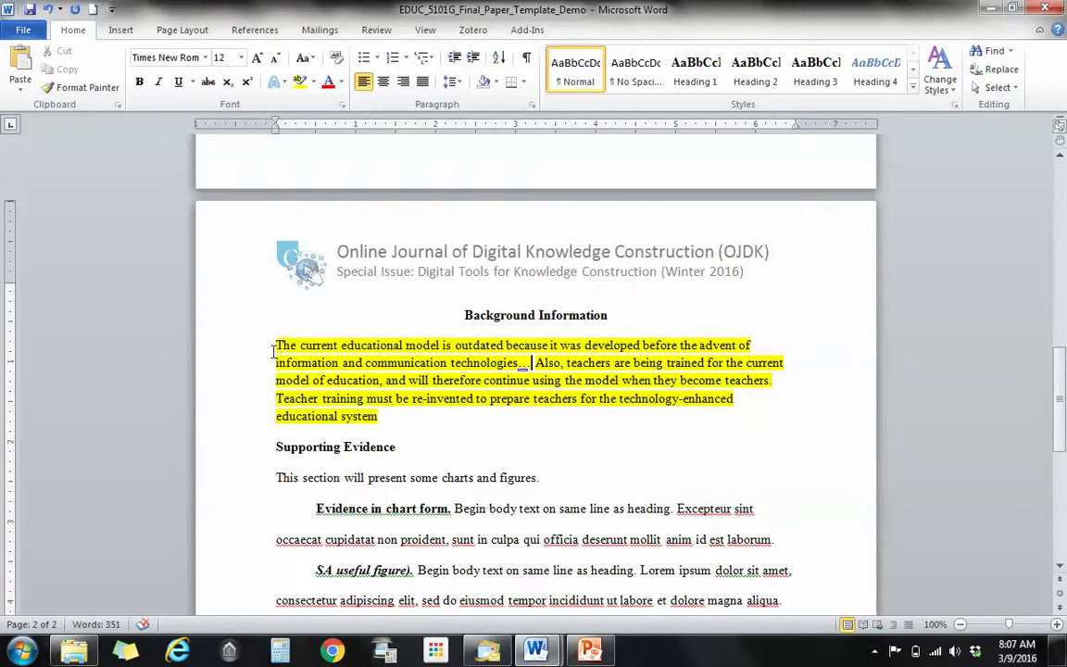
- Remove the yellow highlighting from the whole passage under Background Information
left_click_drag(276, 345, 382, 419)
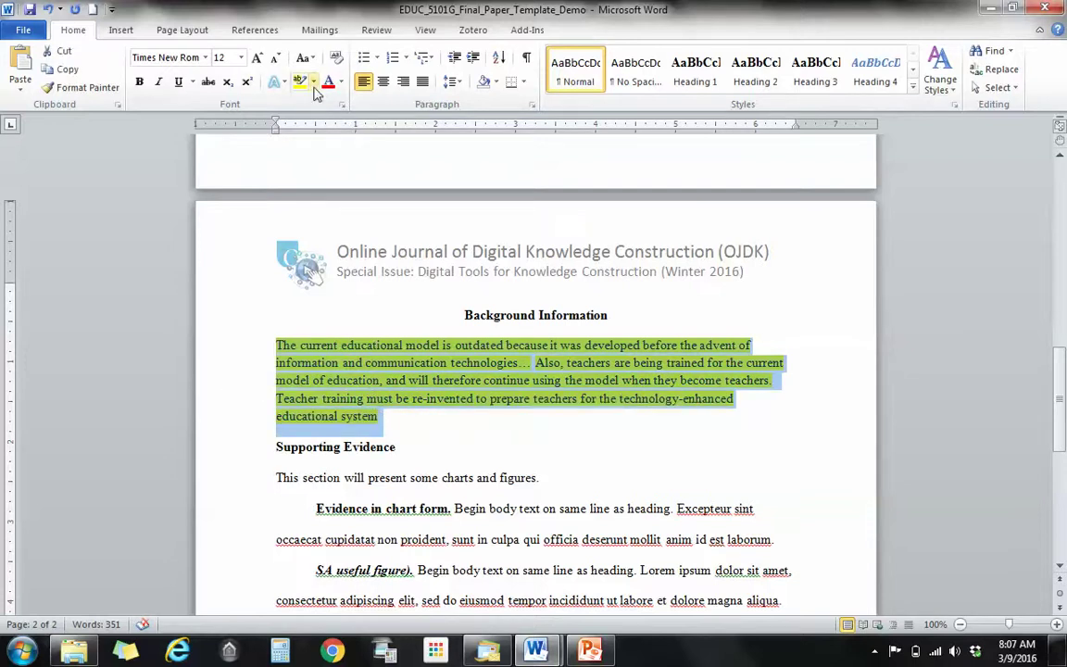
left_click(315, 82)
left_click(264, 178)
- Start a parenthetical citation after "educational system" with the first author's surname and "&", and copy the second author's surname from the Ally (2014) reference
left_click(410, 426)
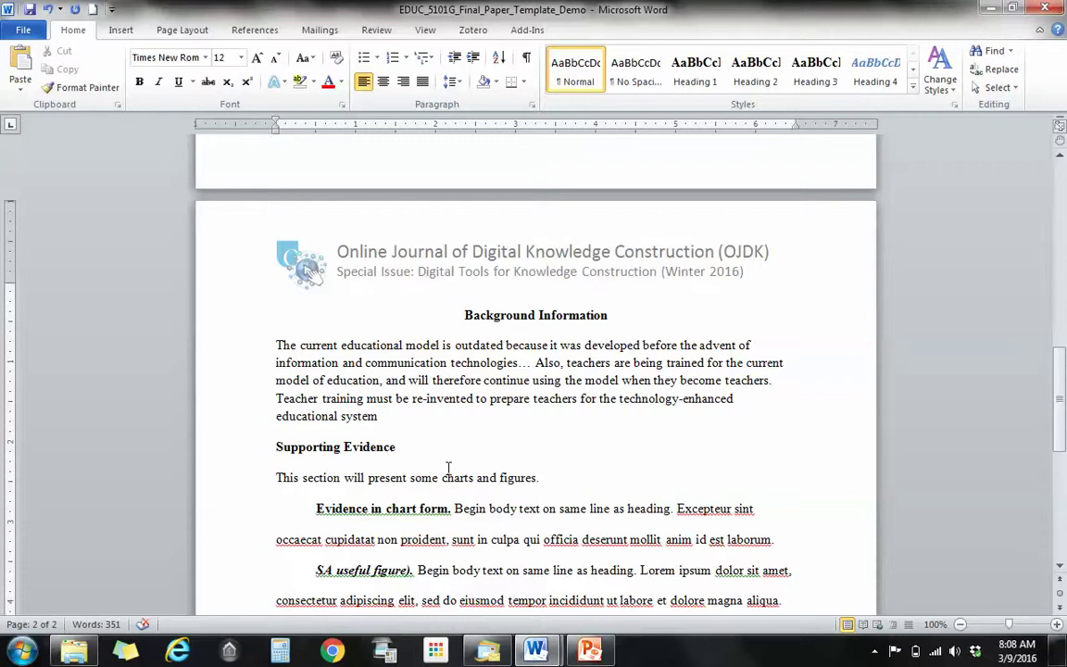
type("(Ally &")
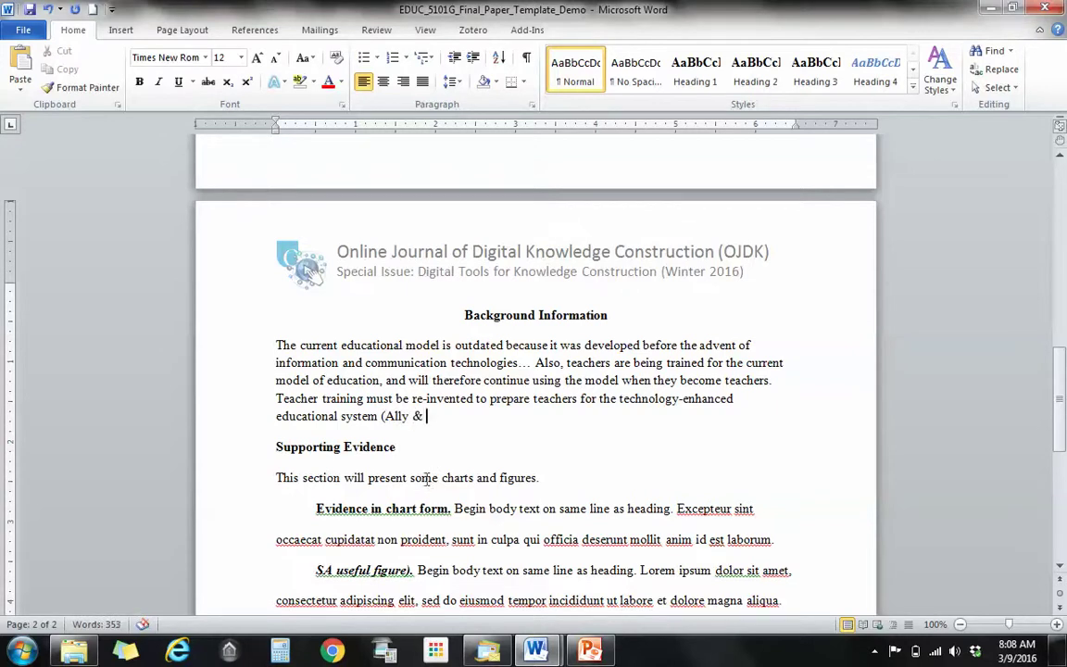
left_click(536, 651)
left_click(602, 581)
scroll(356, 255, "up", 10)
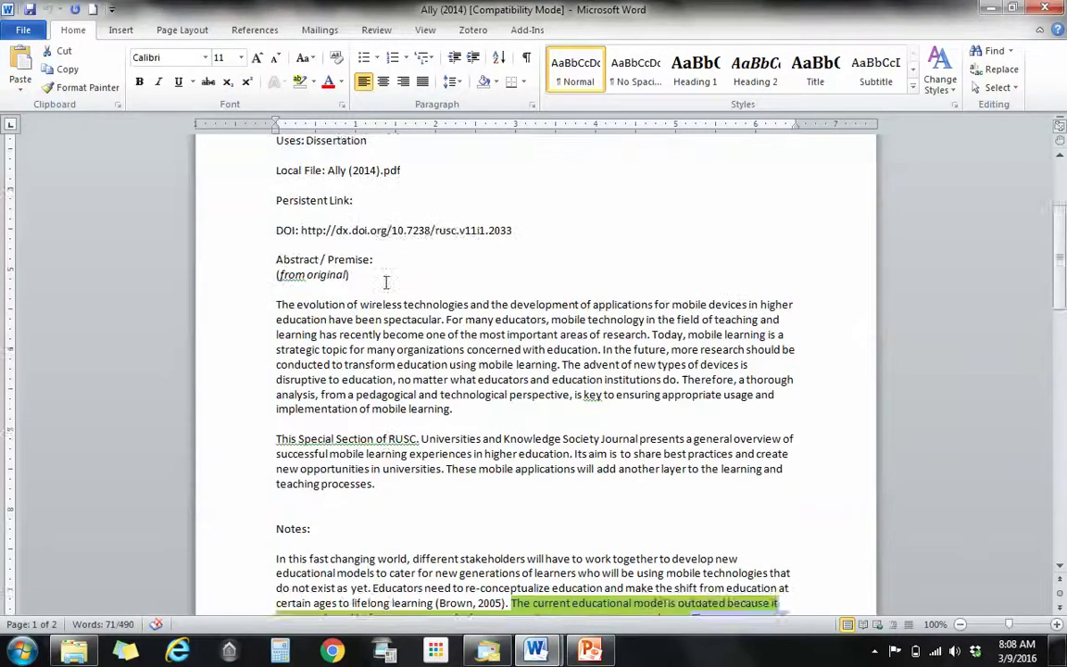
left_click_drag(328, 235, 405, 239)
key("ctrl+c")
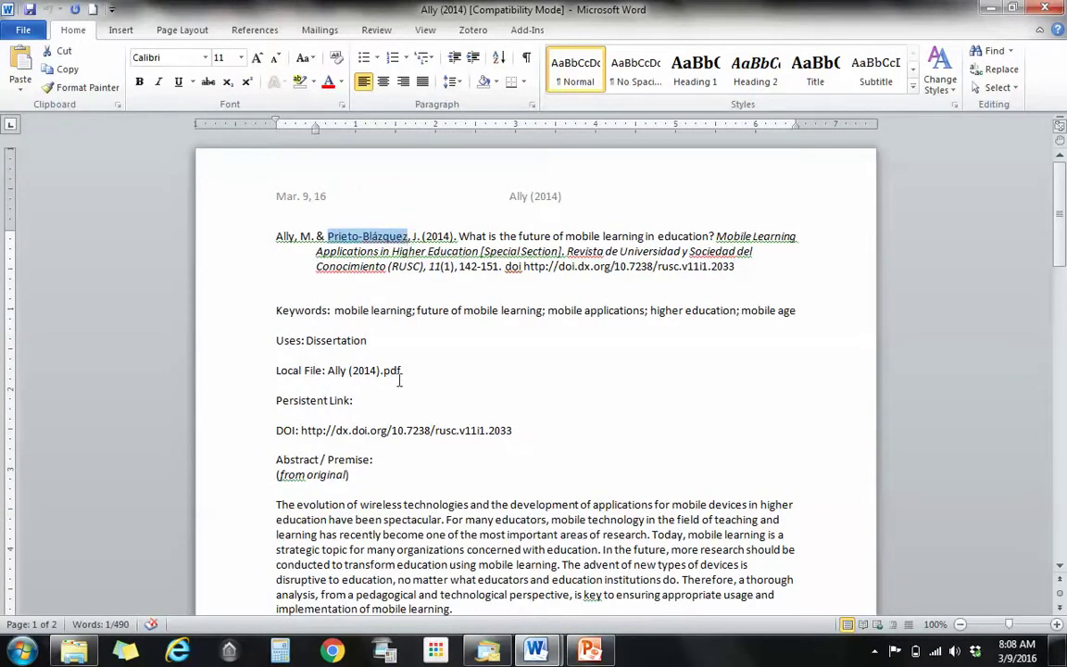
- Paste the second author's surname into the paper's unfinished citation and add the year 2014, followed by a comma
mouse_move(535, 649)
left_click(453, 597)
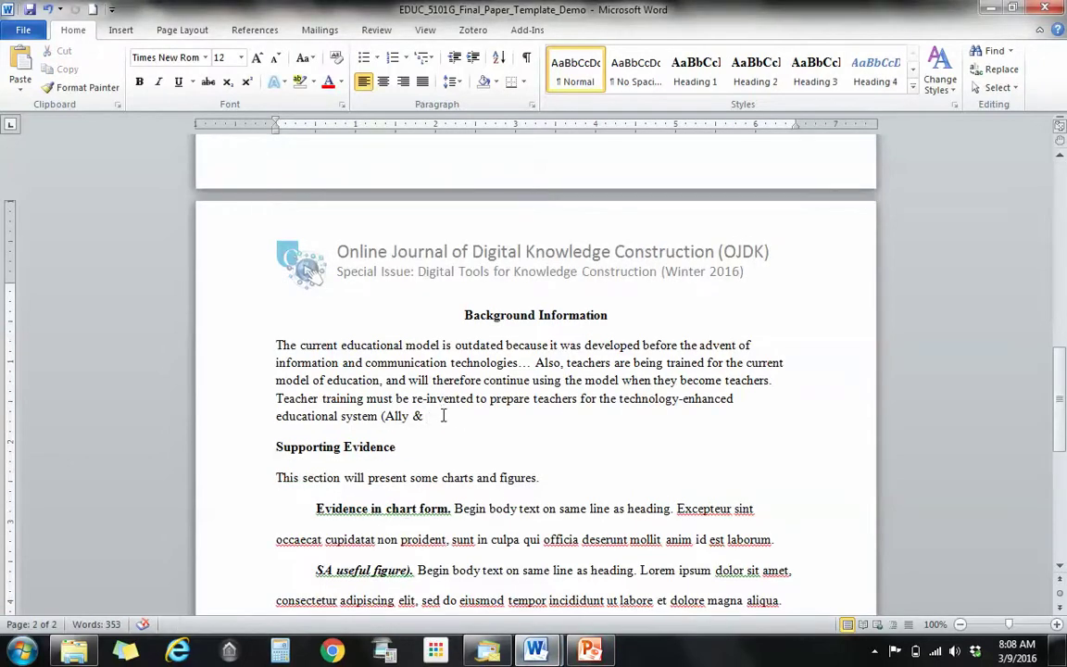
right_click(442, 416)
left_click(376, 207)
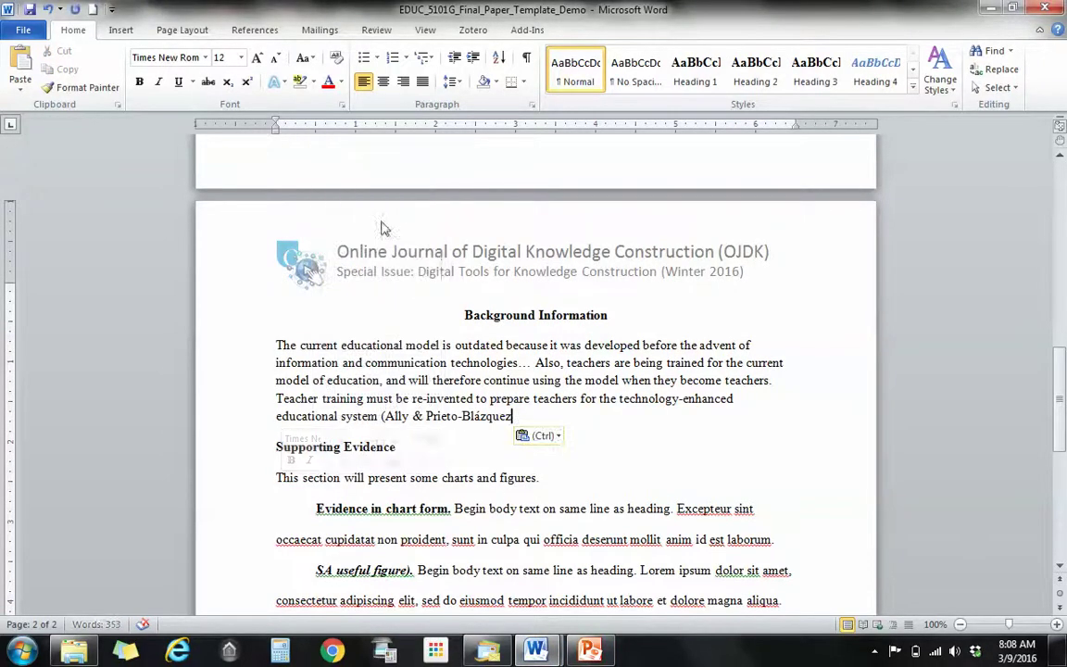
type(", 201")
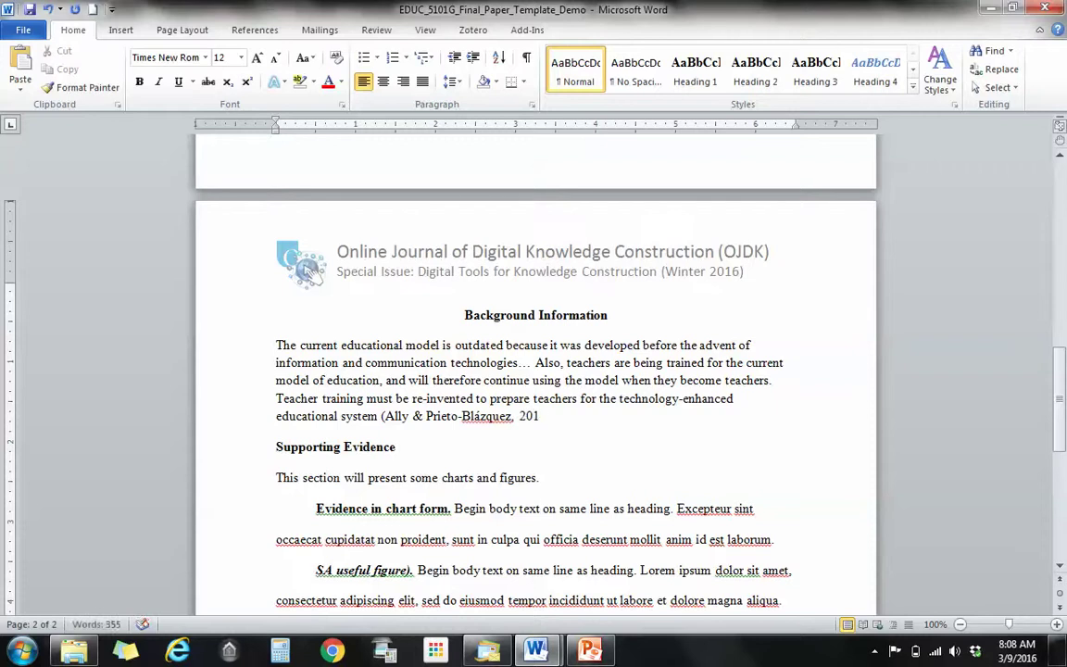
type("4,")
- Check the page number at the end of the Ally (2014) notes and complete the paper's citation with "p. 145)"
mouse_move(536, 651)
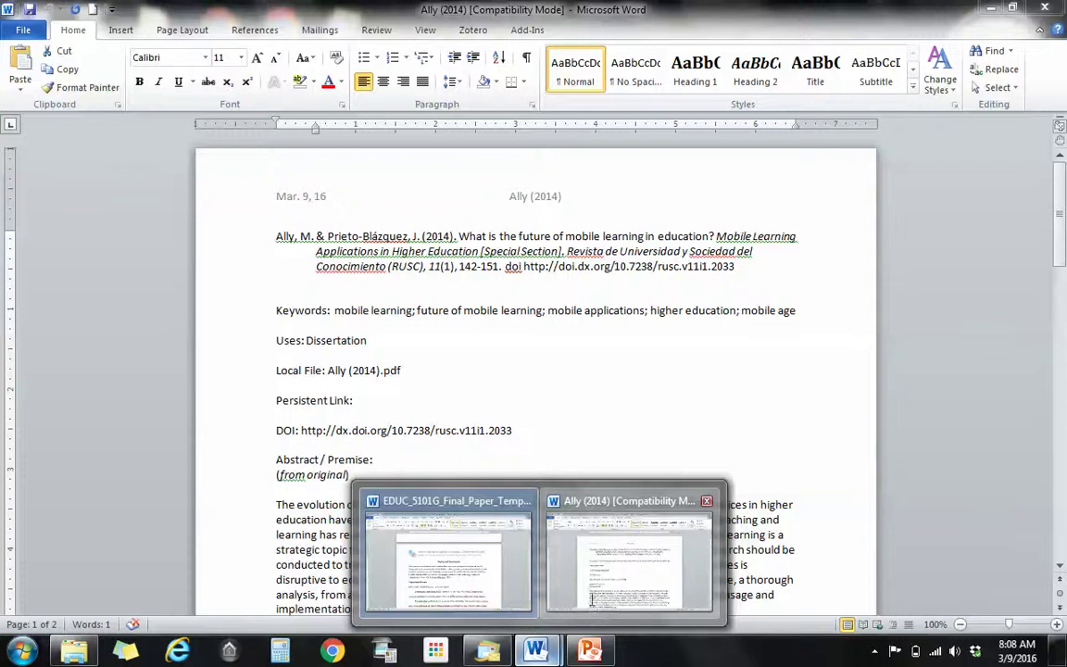
left_click(593, 598)
scroll(557, 516, "down", 9)
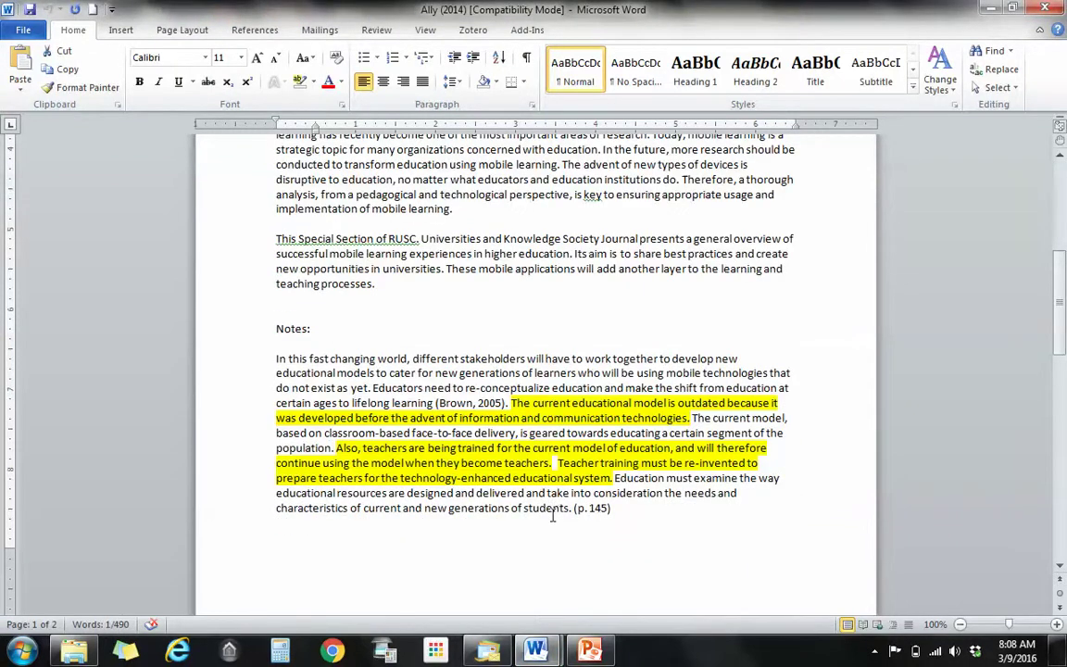
mouse_move(535, 650)
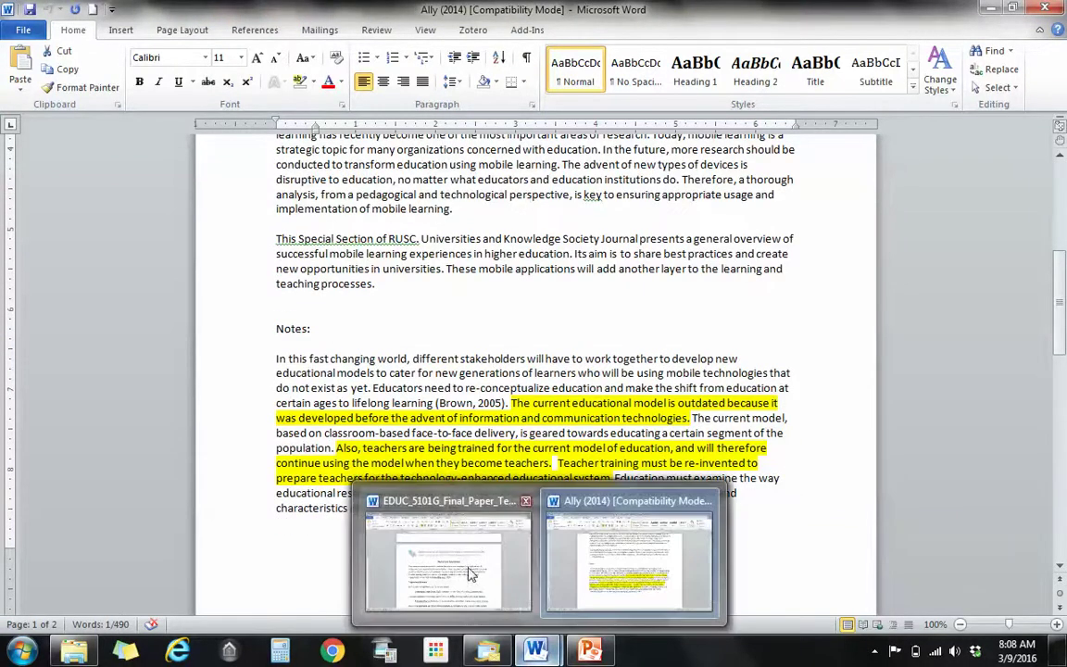
left_click(481, 589)
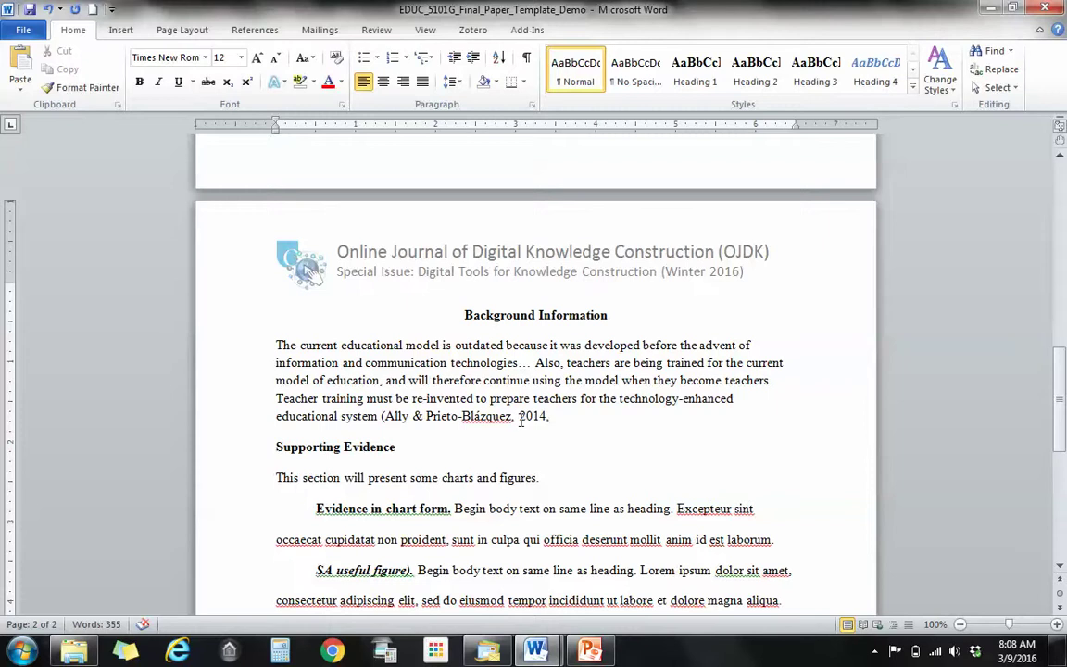
type("p. 145)")
- Insert a new paragraph above the quoted passage reading "Add my intro text here..."
key("Return")
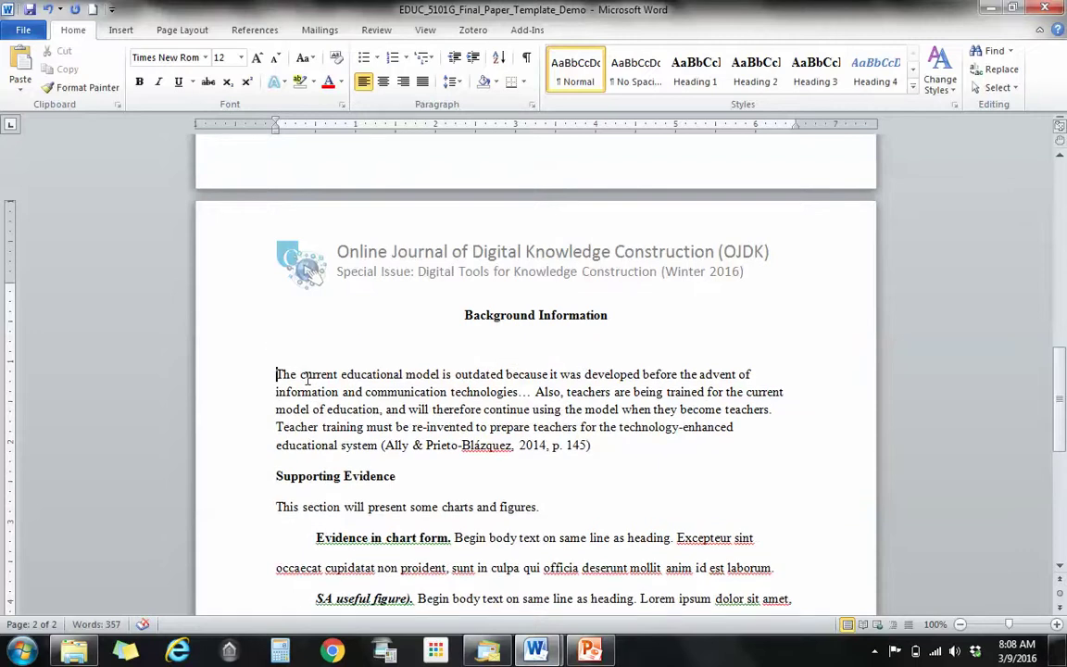
left_click(355, 346)
type("Add my ")
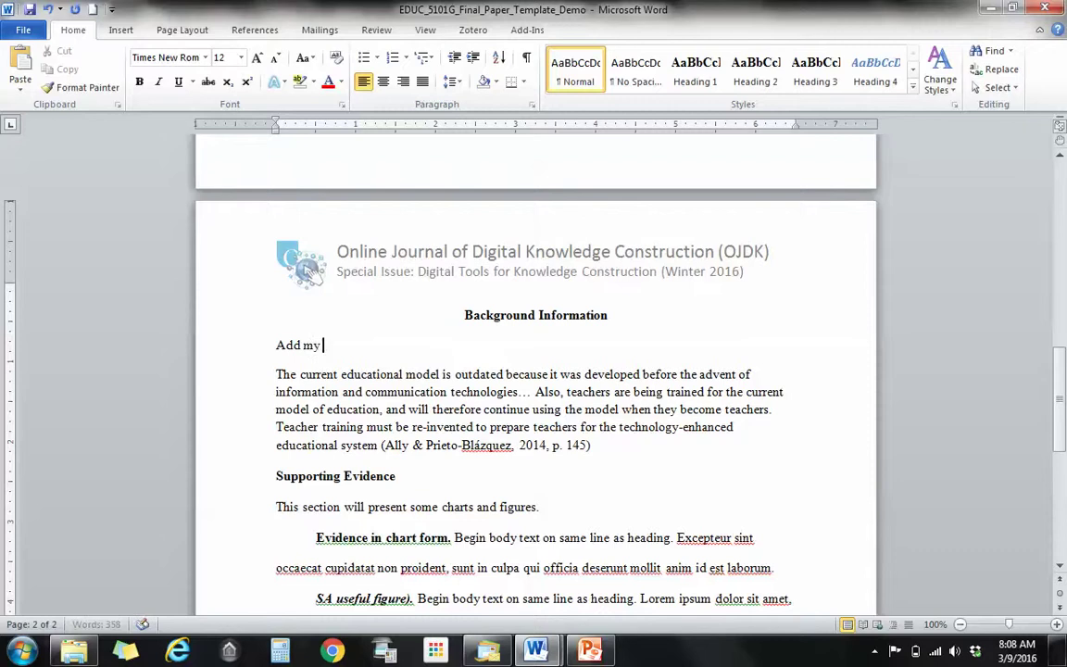
type("intro text her")
type("e...")
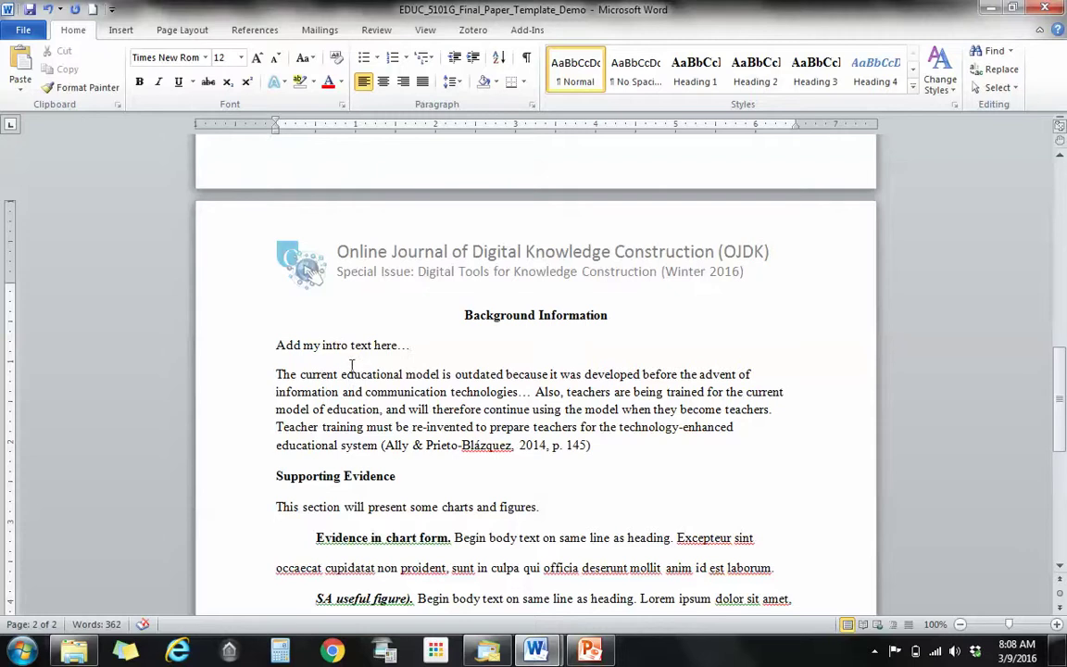
- Add two blank paragraphs below the quoted passage and indent the passage one level as a block quotation
scroll(324, 368, "down", 1)
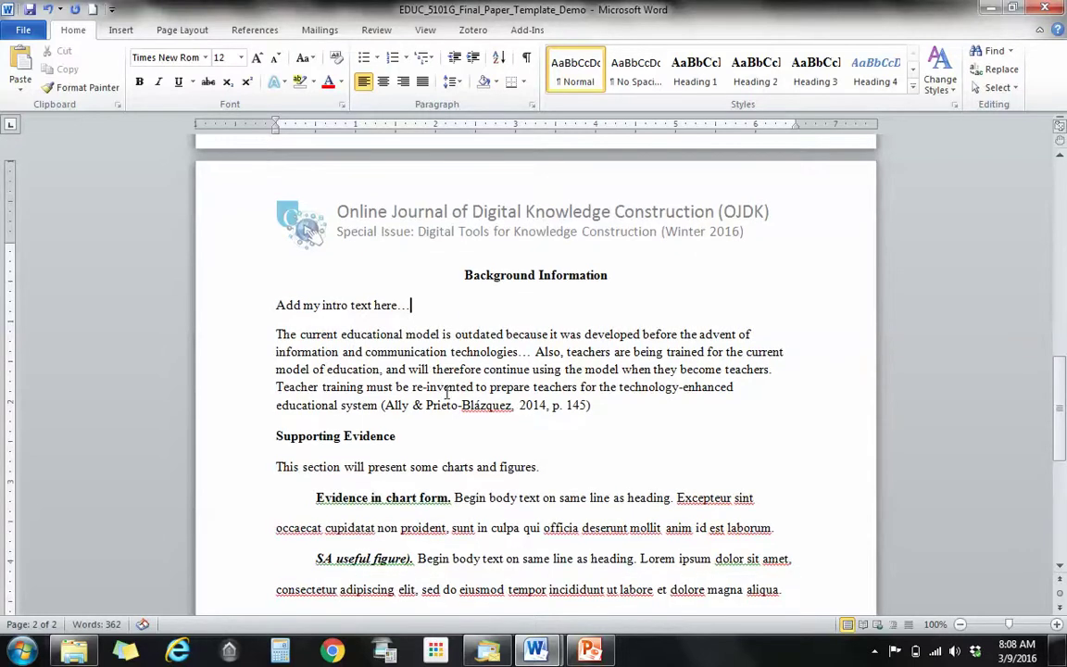
left_click(624, 400)
key("Return")
key("Return")
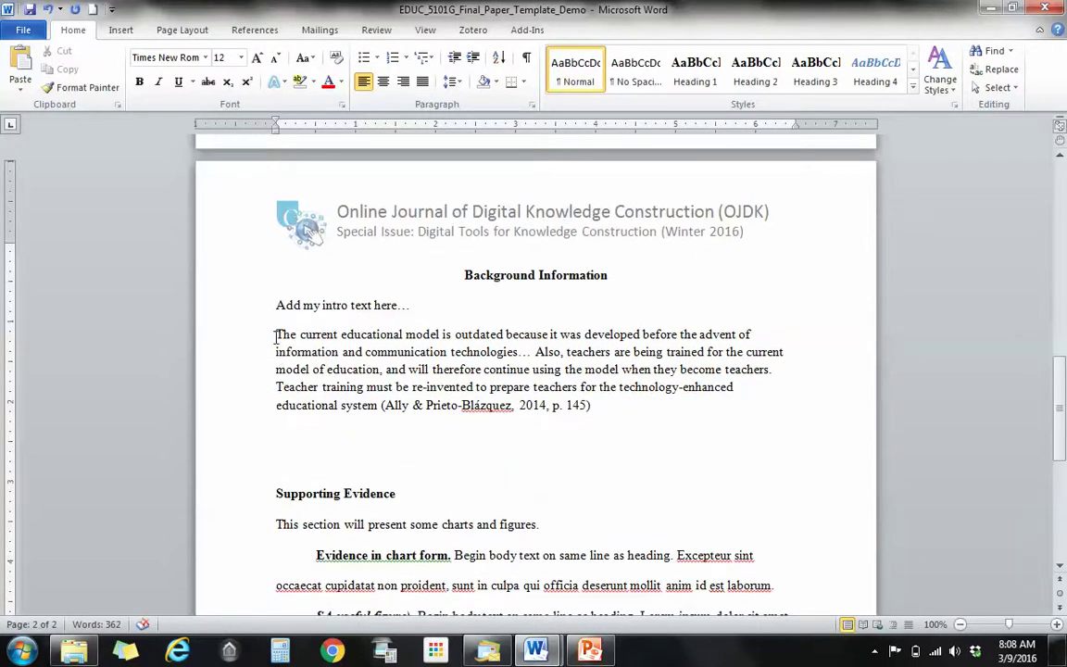
left_click_drag(276, 337, 595, 398)
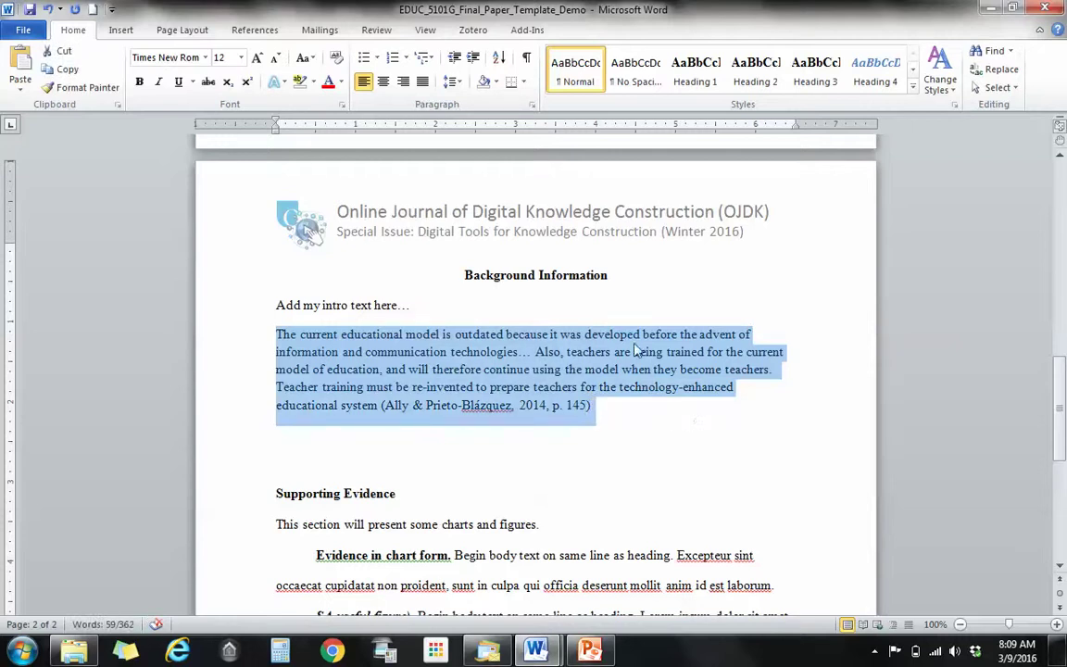
left_click(475, 59)
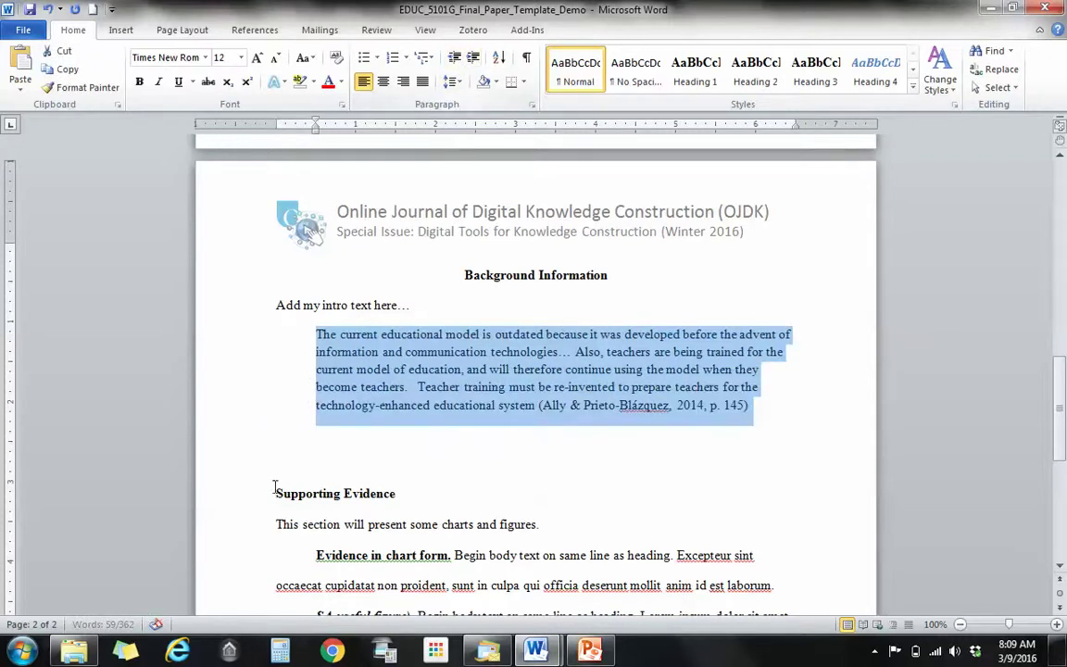
left_click(306, 448)
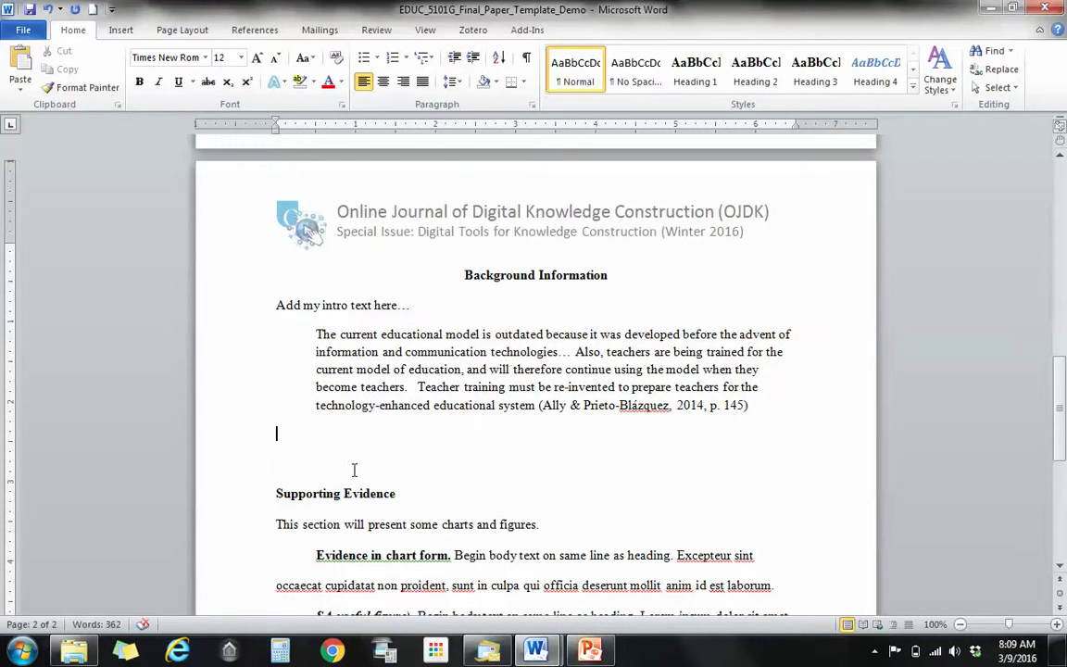
- Switch to the Resources Library folder in Windows Explorer and open the Kenny_et al (2010) document
left_click(74, 650)
left_click(324, 341)
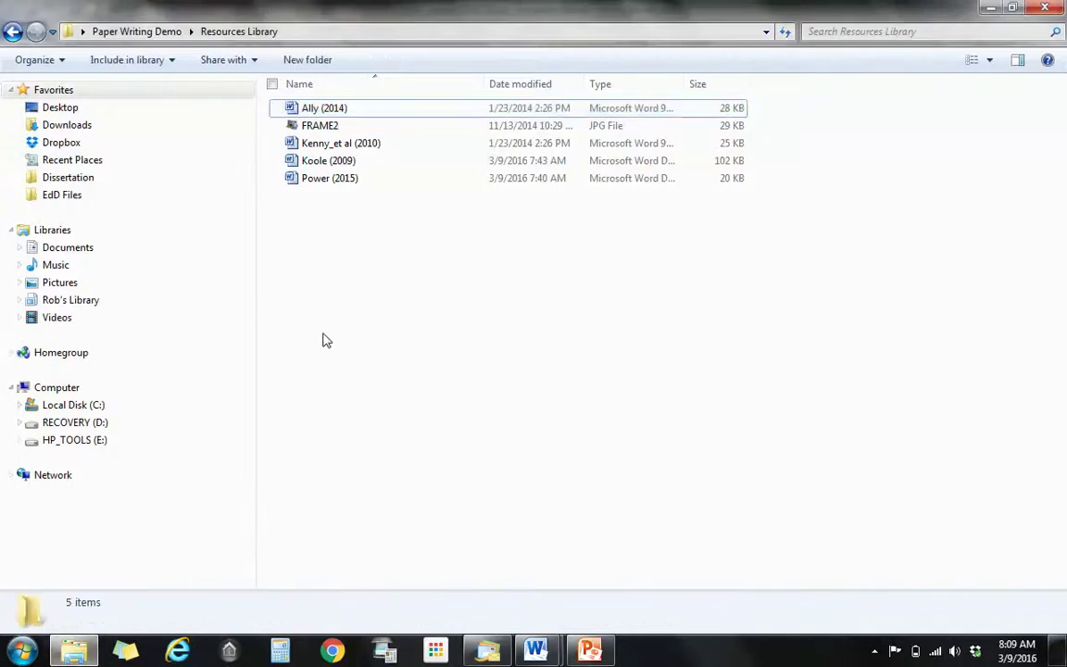
left_click(334, 145)
double_click(335, 145)
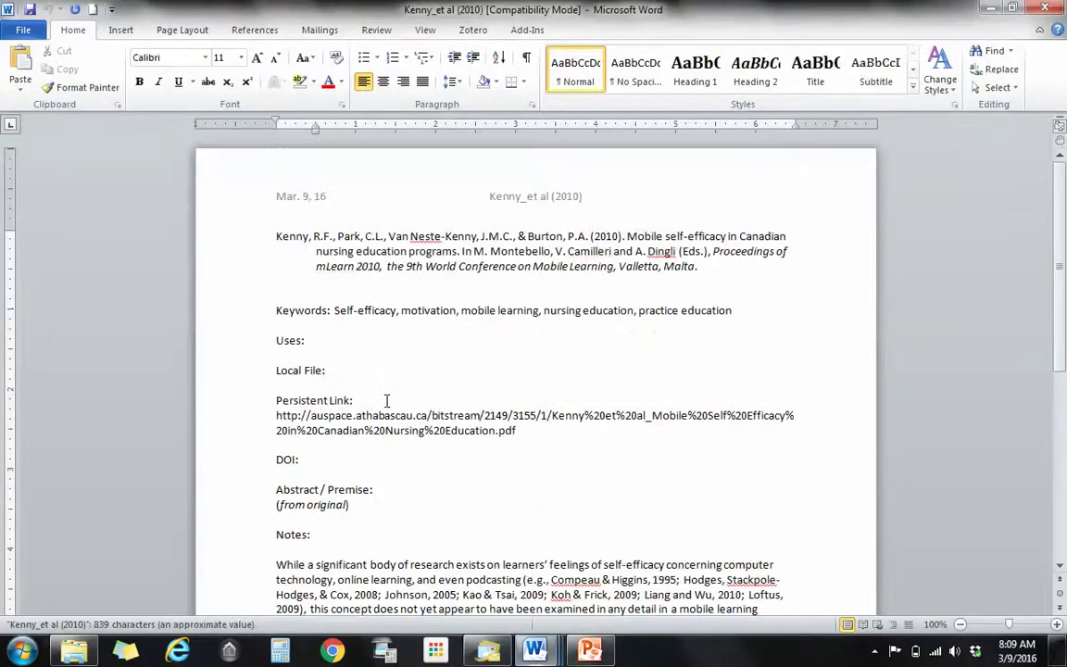
- Copy the Notes paragraph from "While a significant body of research exists" through "(p. 2)"
scroll(371, 380, "down", 4)
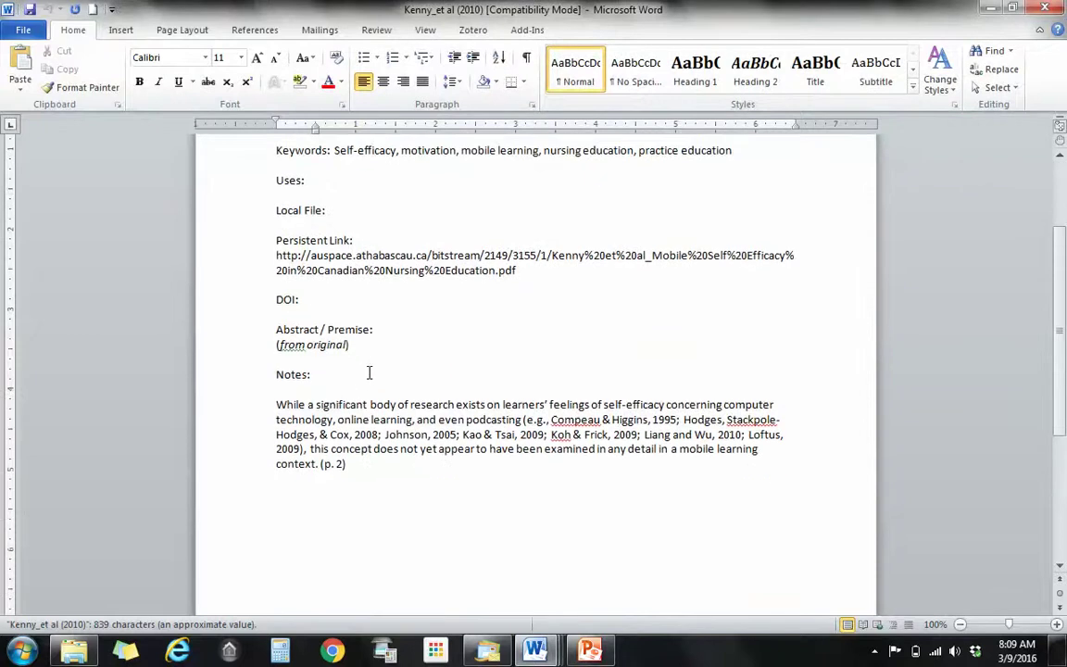
scroll(369, 372, "down", 1)
left_click_drag(276, 364, 343, 423)
key("ctrl+c")
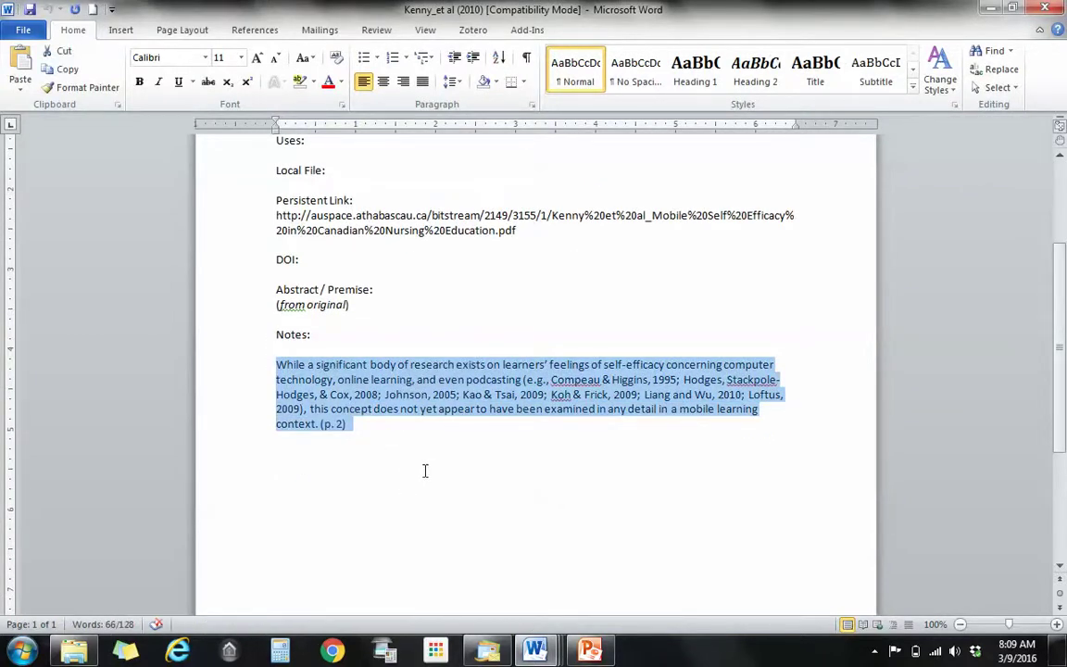
- Paste the copied paragraph on the blank line below the block quotation in the final paper template
mouse_move(534, 651)
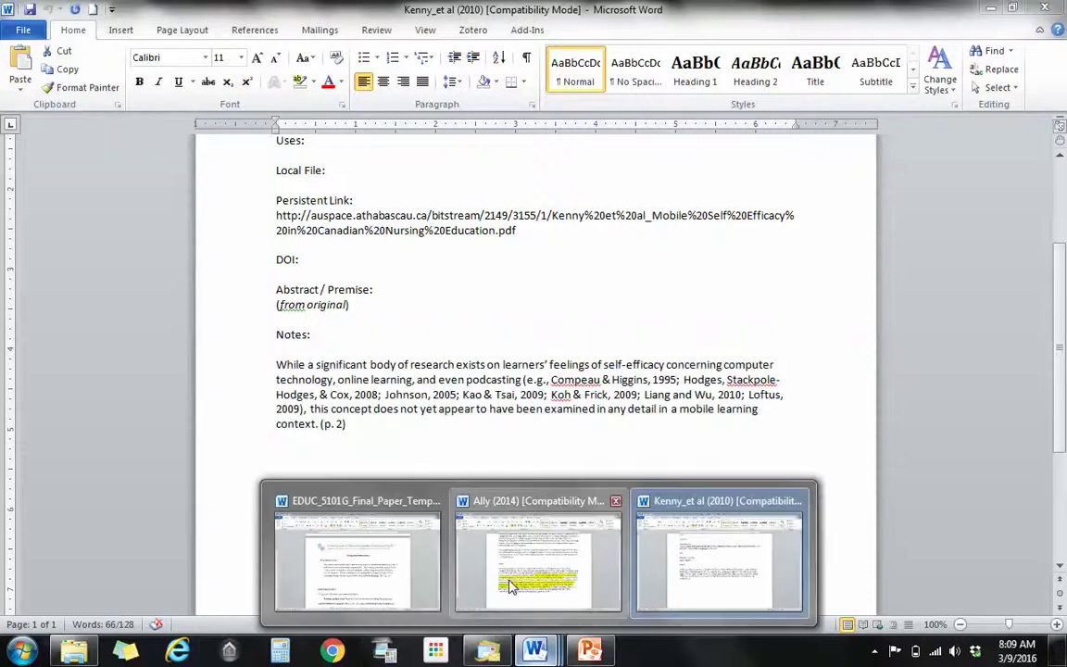
left_click(460, 528)
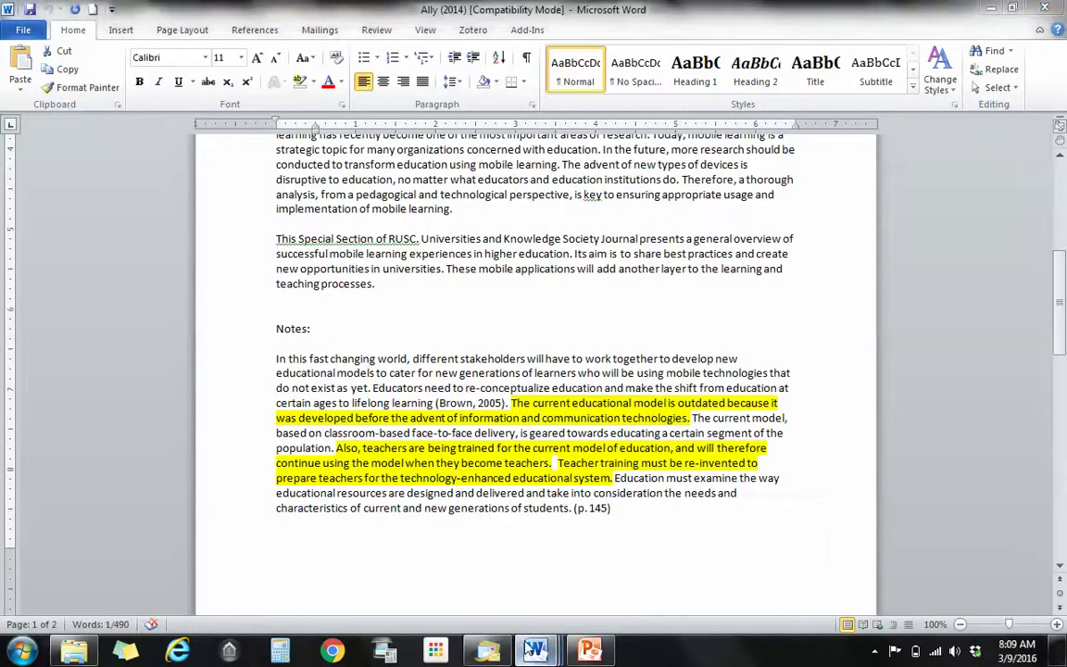
mouse_move(533, 651)
left_click(406, 569)
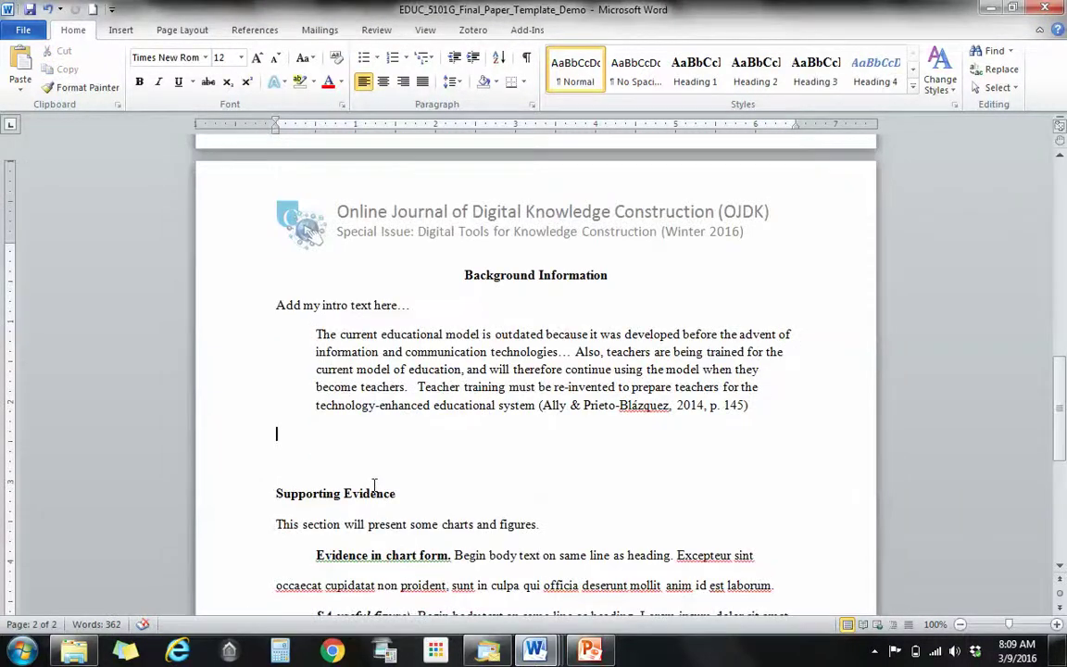
key("ctrl+v")
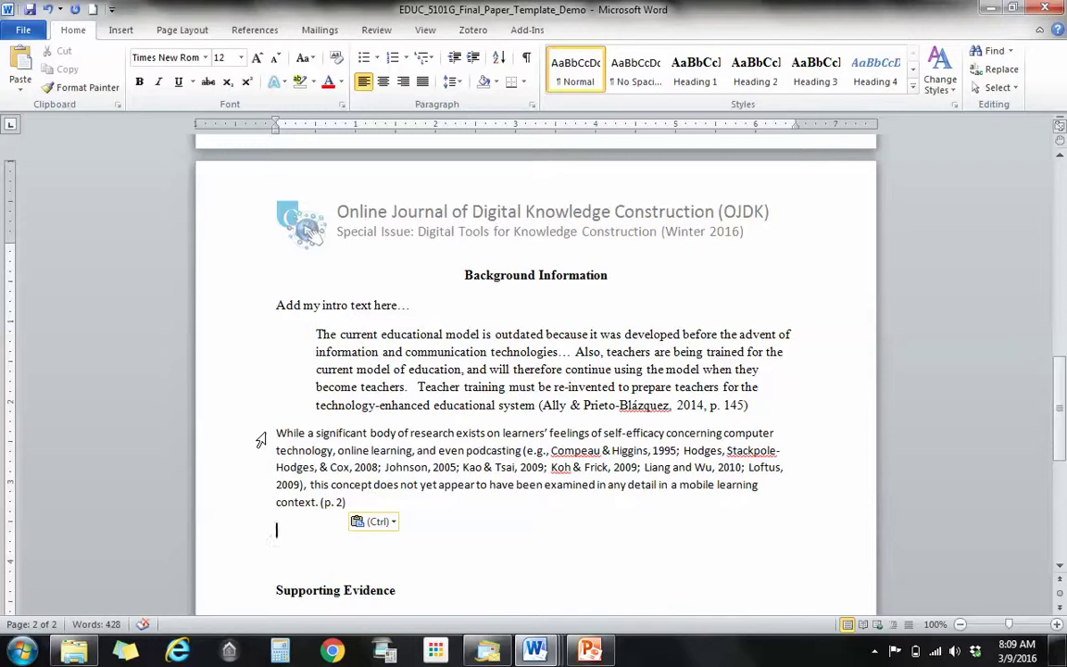
- Format the pasted paragraph beginning "While a significant body of research exists" in Times New Roman, size 12
left_click_drag(261, 439, 264, 504)
left_click(206, 59)
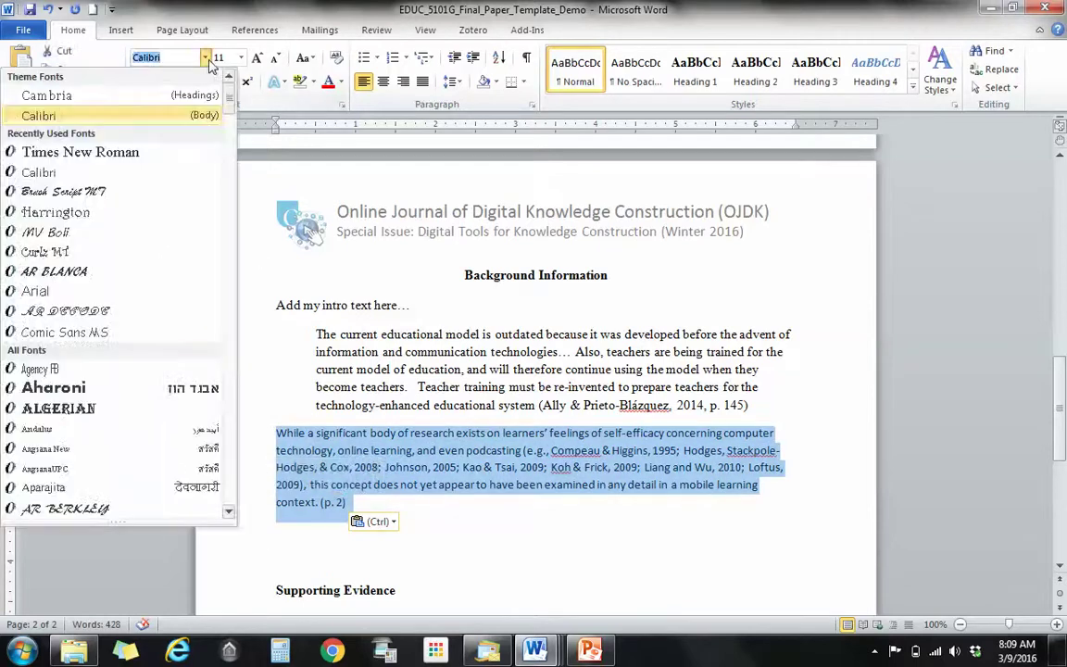
left_click(143, 152)
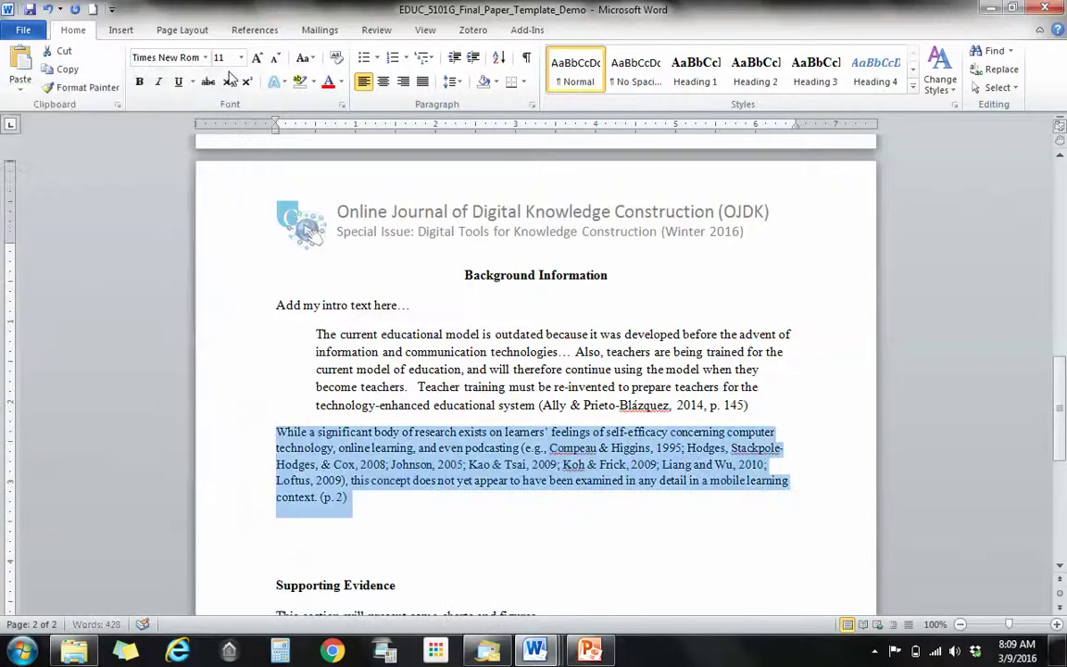
left_click(256, 57)
- Insert the line "According to Kenny, et al. (2010), intro stuff…" directly above the pasted paragraph, removing the extra blank line between them
left_click(275, 435)
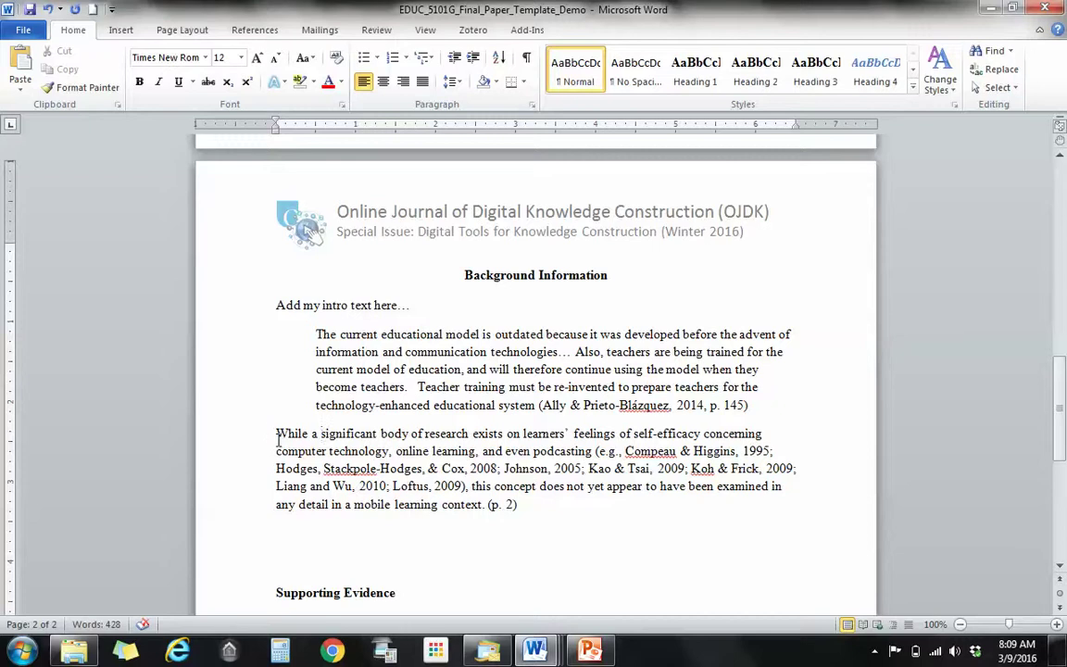
key("Return")
key("Return")
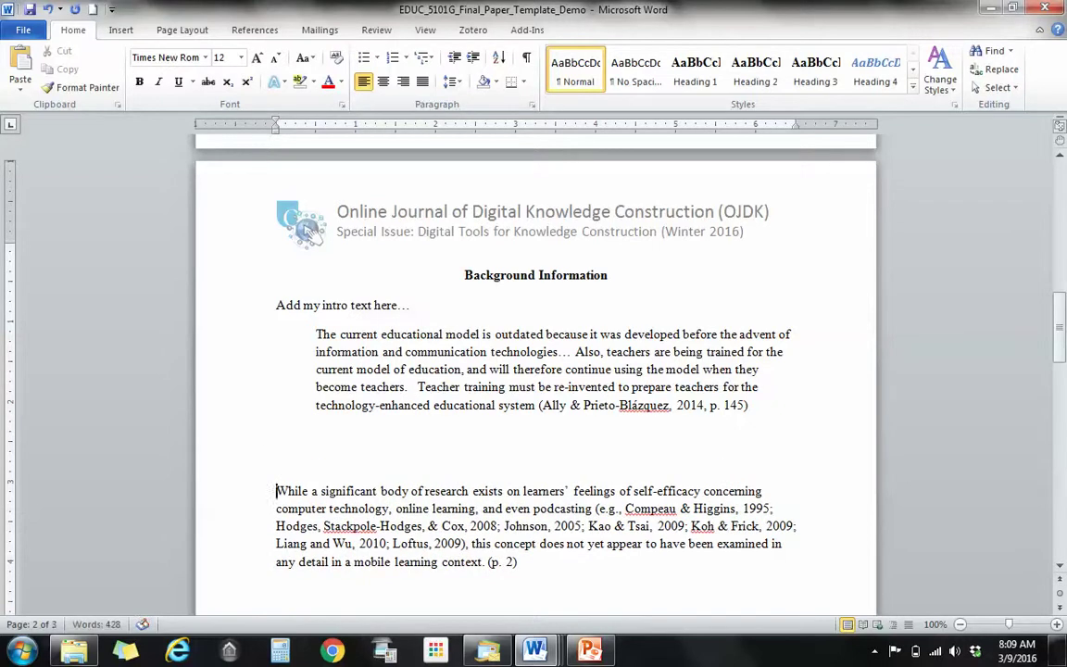
key("Up")
key("Up")
type("According to Kenn")
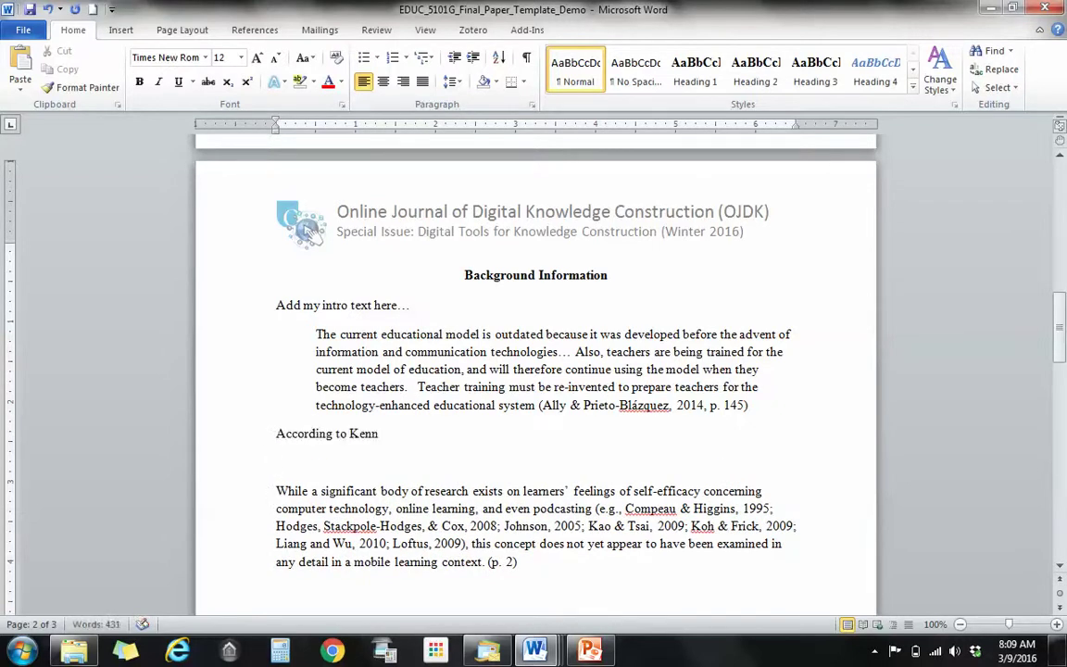
type("y, et al. (2014")
key("BackSpace")
type("0")
key("BackSpace")
type("0)")
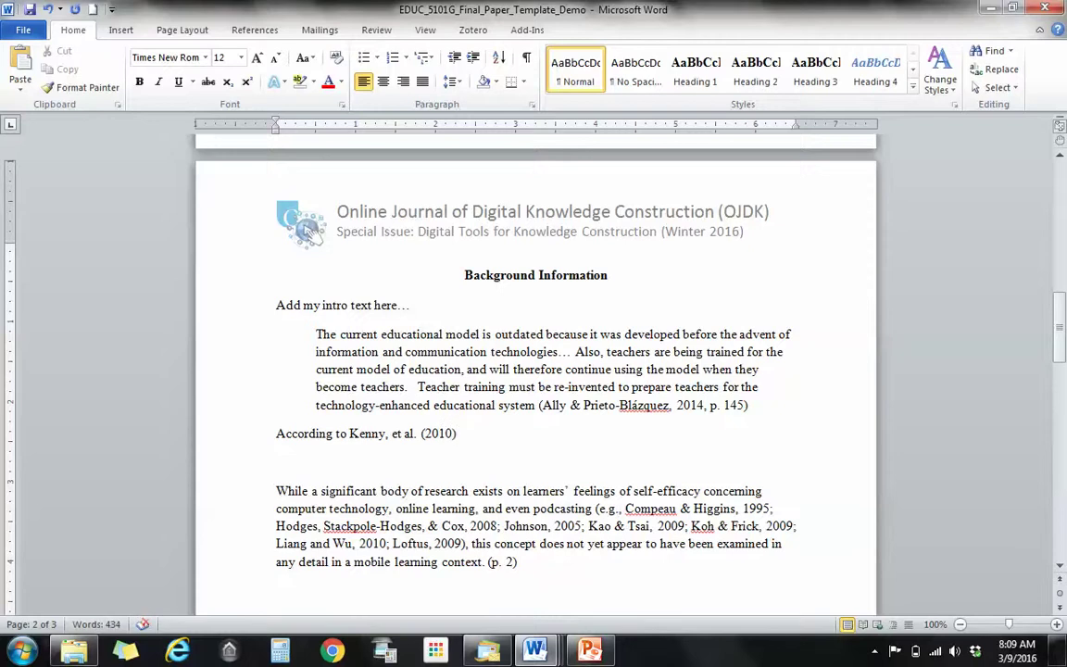
type(", inst")
key("BackSpace")
type("ro stuff...")
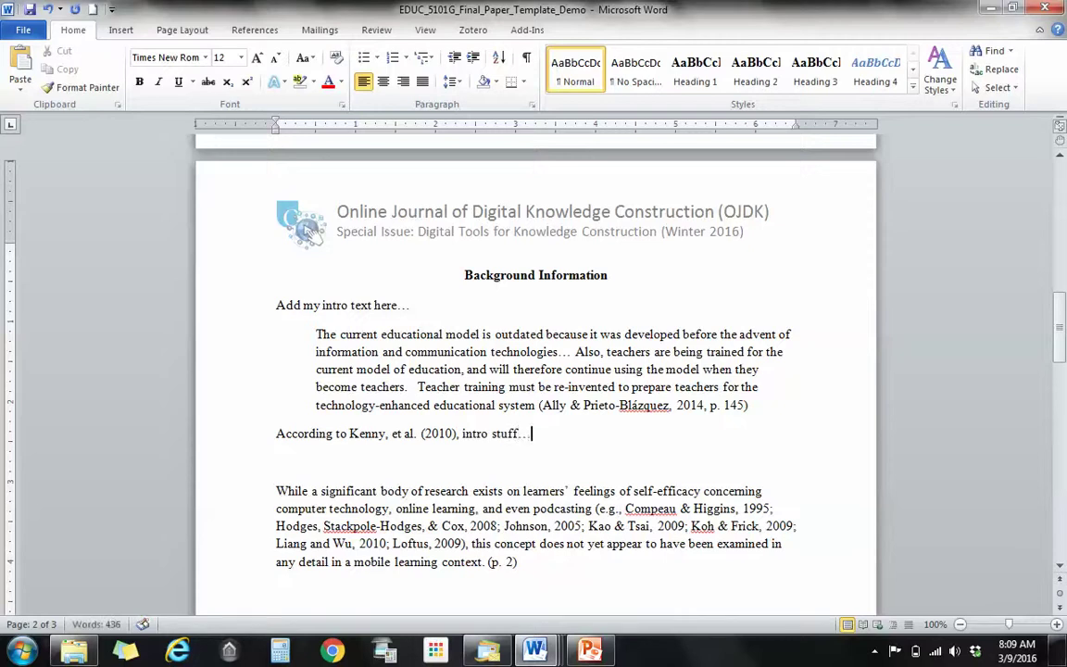
key("Delete")
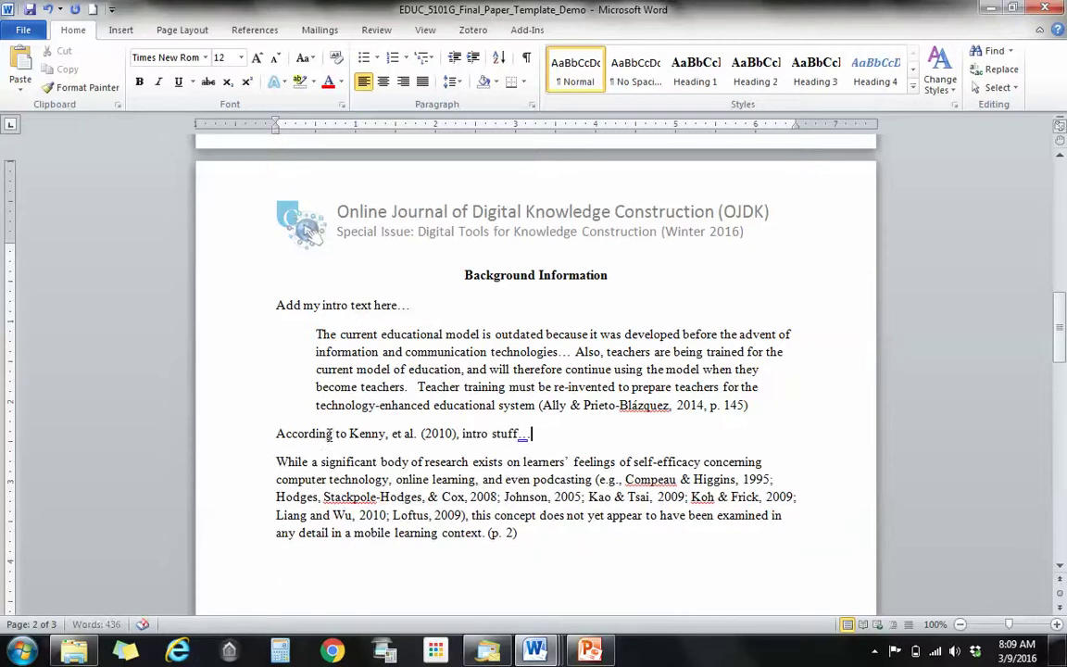
- Add the line "Summary bits…" directly below the pasted paragraph in the Background Information section
left_click(307, 555)
scroll(273, 521, "down", 2)
type("S")
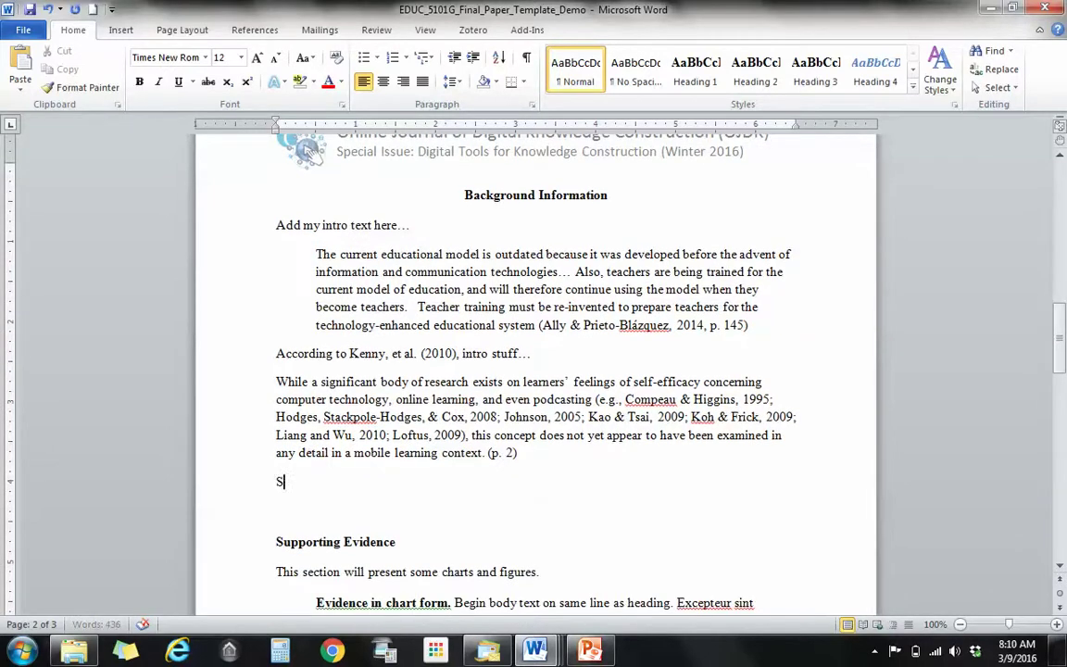
type("ummary bits")
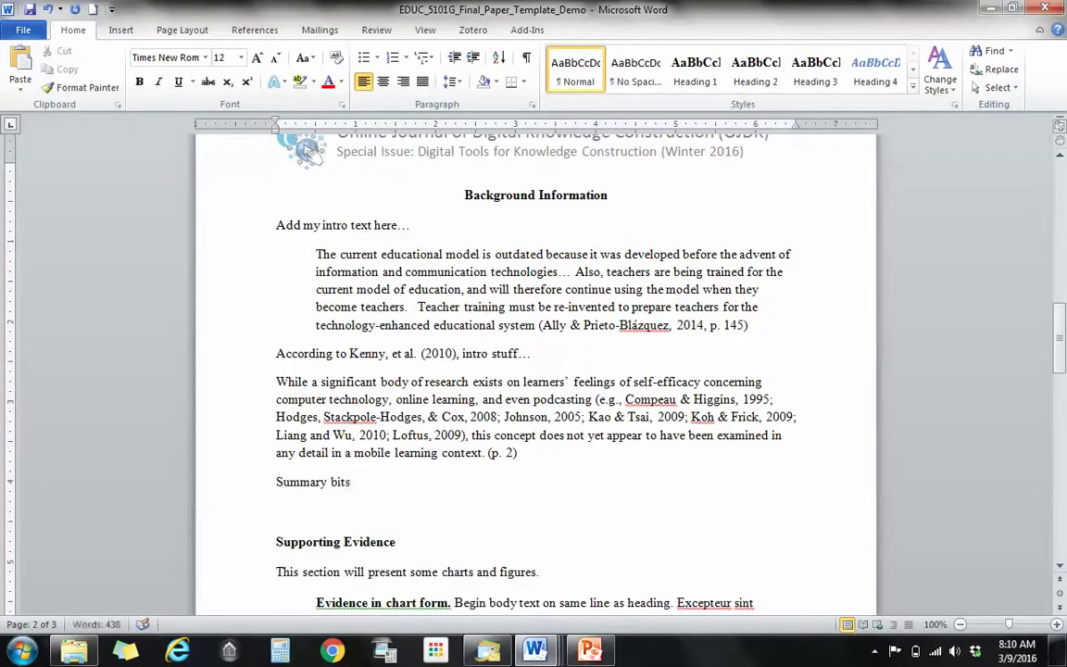
type("...")
- Indent the paragraph "While a significant body of research exists" one level as a block quotation
left_click_drag(276, 381, 579, 459)
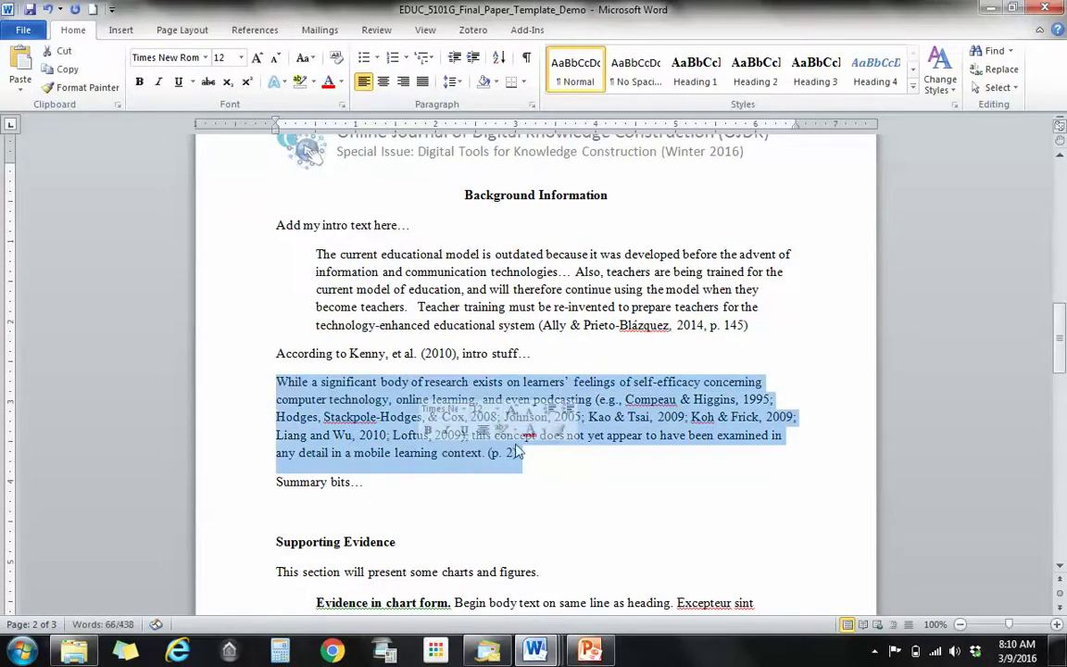
left_click(473, 58)
left_click(372, 311)
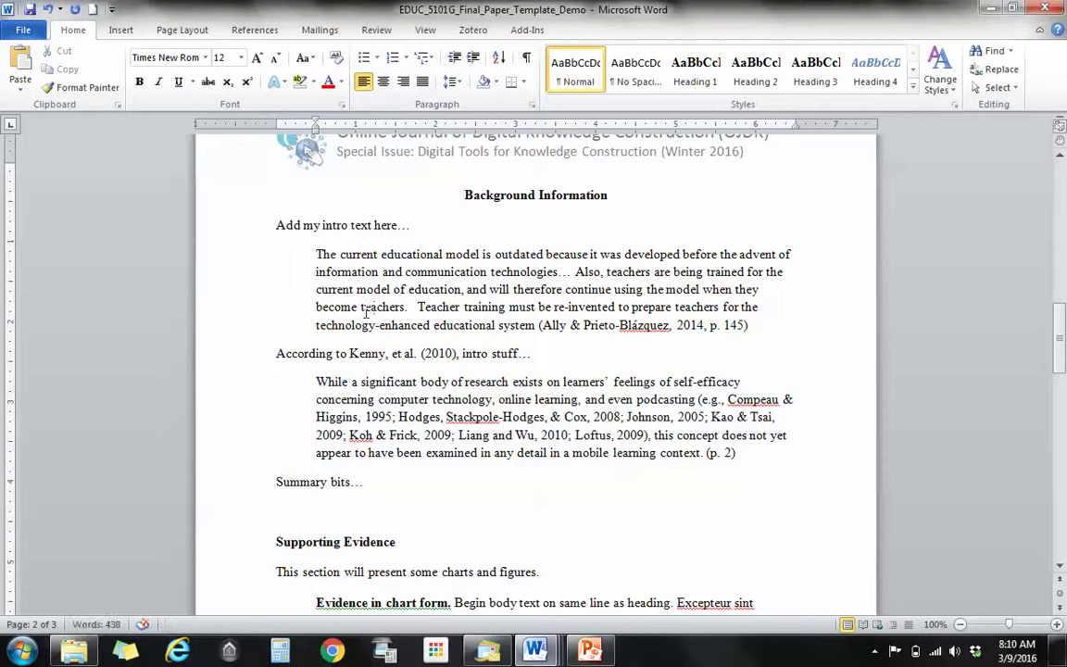
- Add two blank paragraphs below the "Evidence in chart form." text and place the insertion point in the first one
scroll(365, 310, "down", 1)
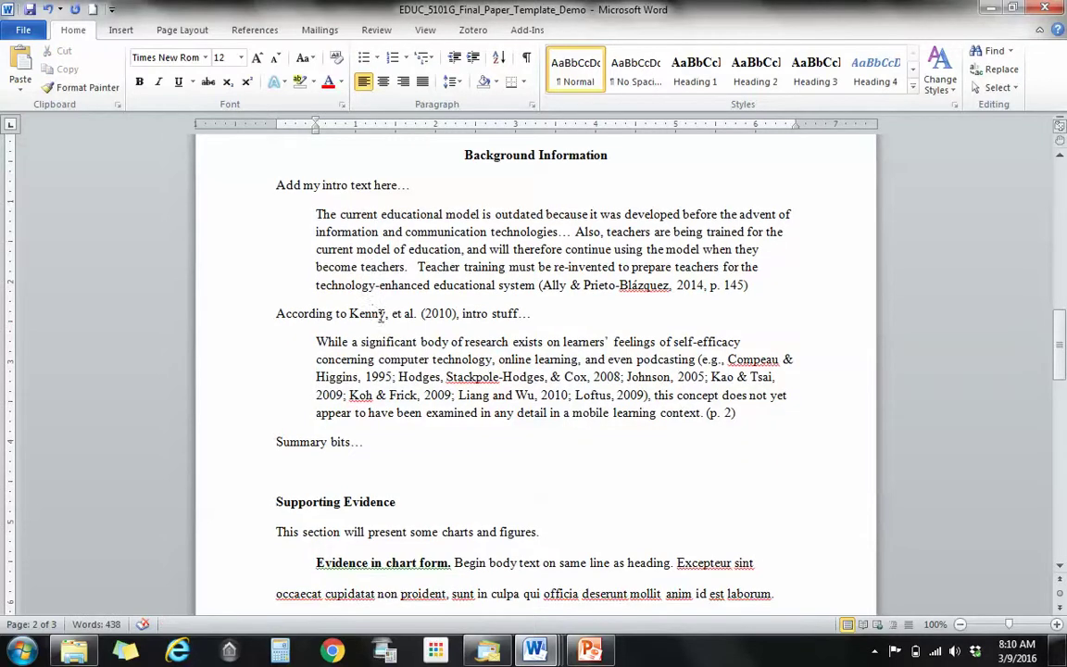
scroll(381, 313, "down", 3)
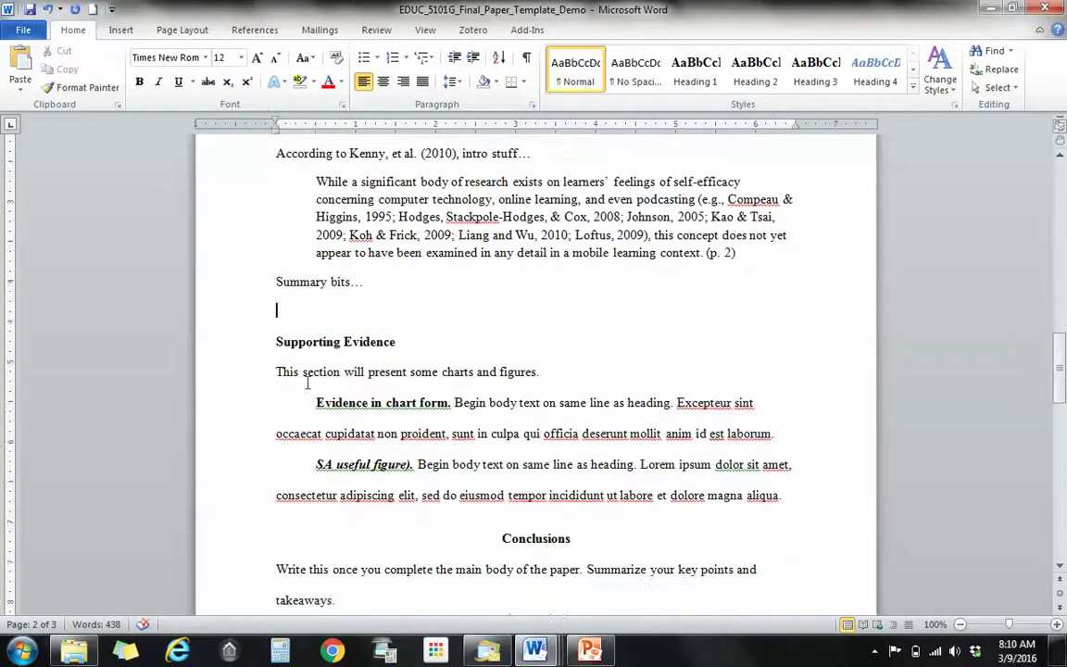
scroll(292, 393, "down", 2)
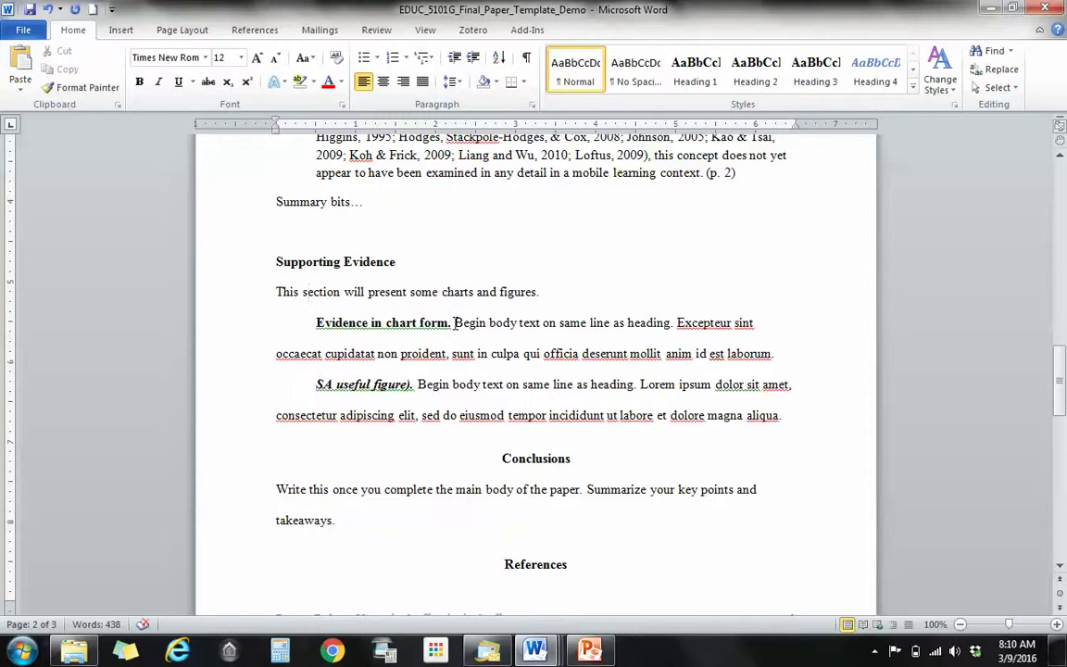
left_click(782, 353)
key("Return")
key("Return")
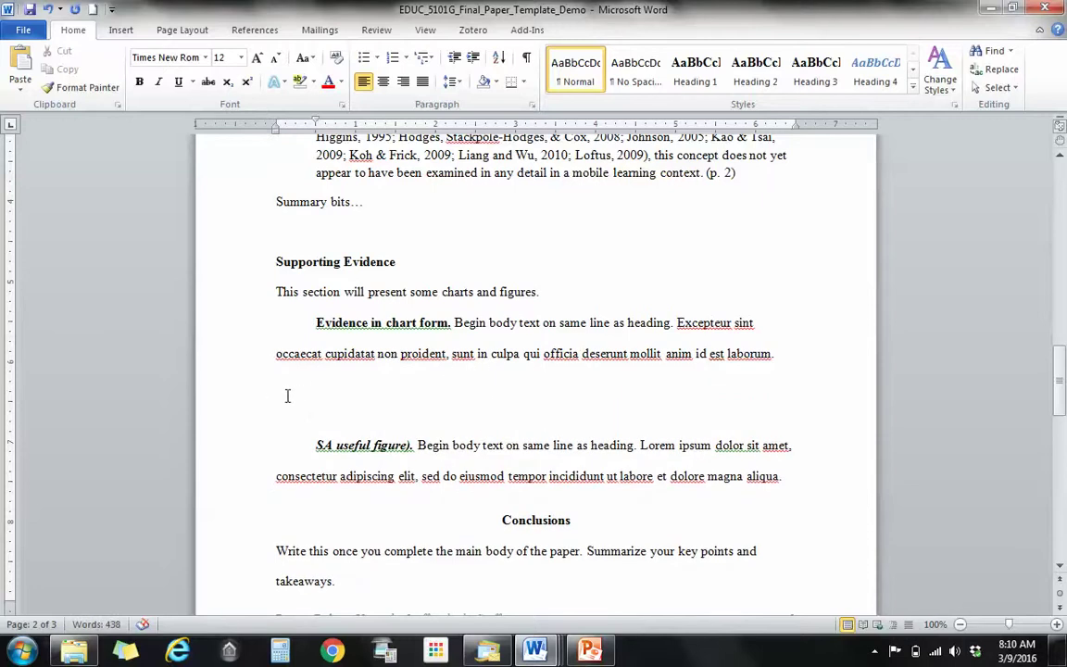
left_click(317, 387)
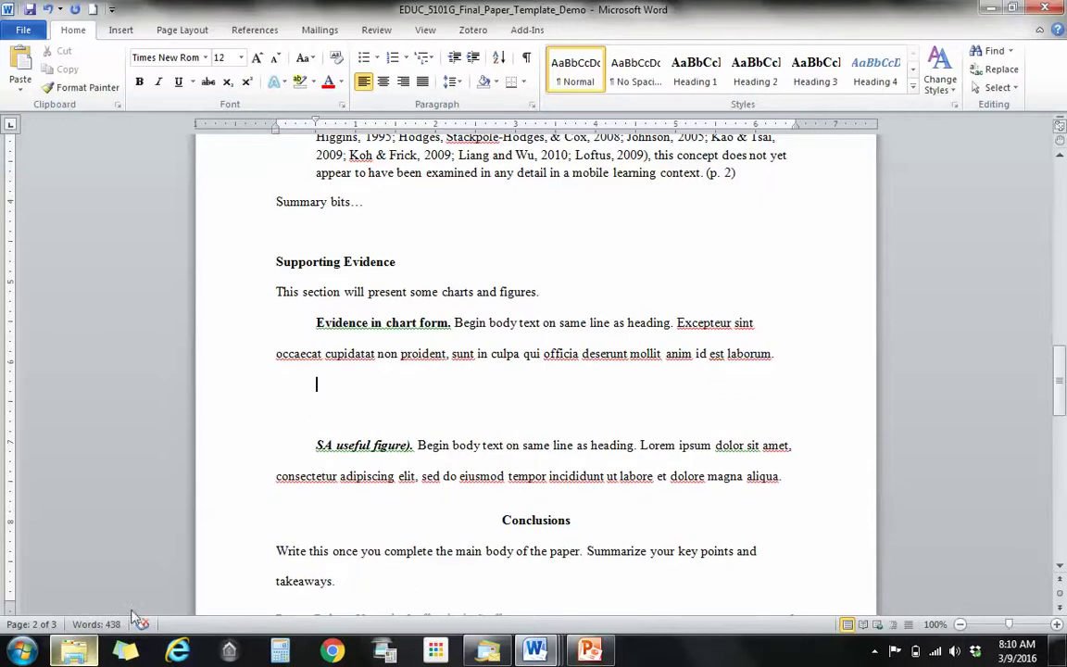
- Open the Power (2015) document from the Resources Library folder and copy Table 2 with its caption from the Notes
left_click(171, 575)
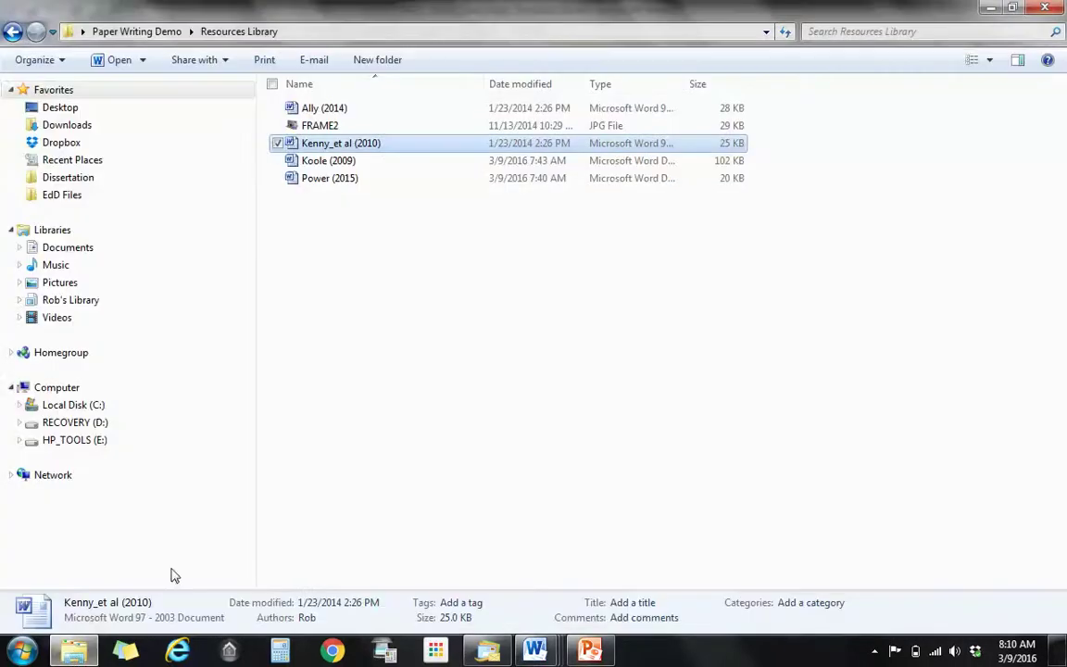
left_click(348, 240)
left_click_drag(316, 181, 408, 352)
scroll(407, 352, "down", 8)
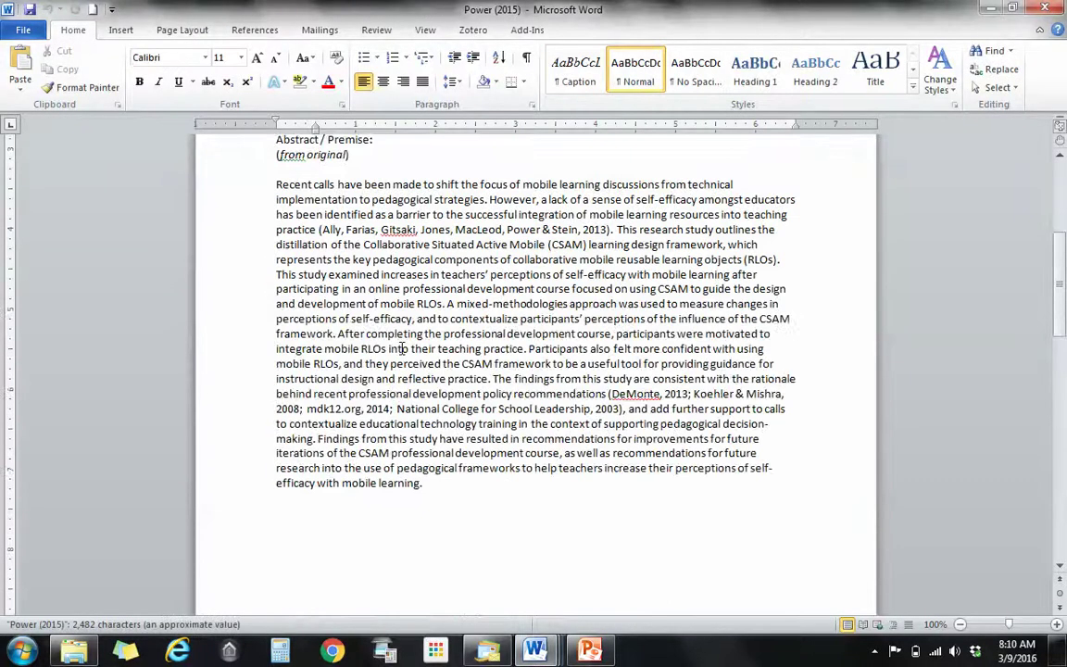
scroll(401, 349, "down", 6)
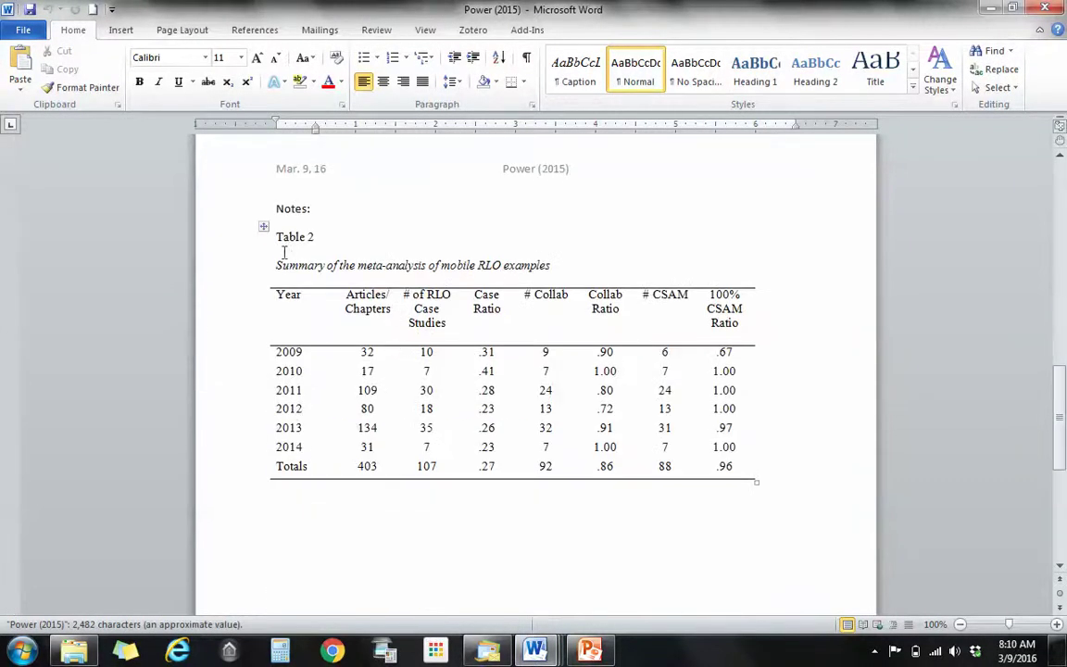
left_click_drag(276, 237, 811, 489)
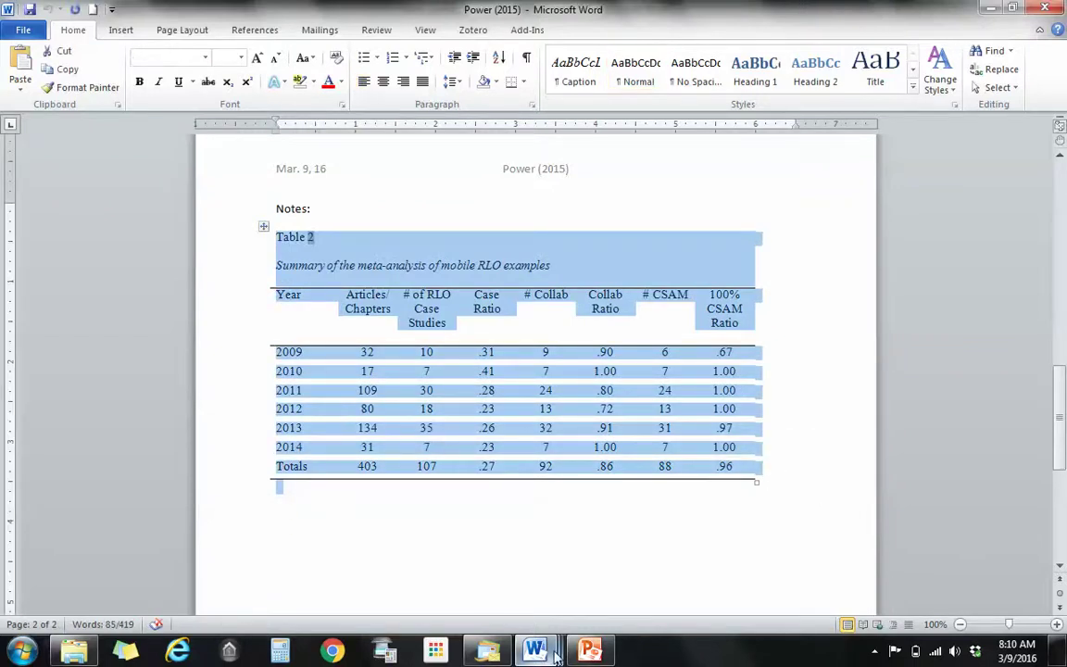
- Return to the final paper template, remove the blank paragraph's first-line indent and paste the copied table below "Evidence in chart form."
mouse_move(535, 655)
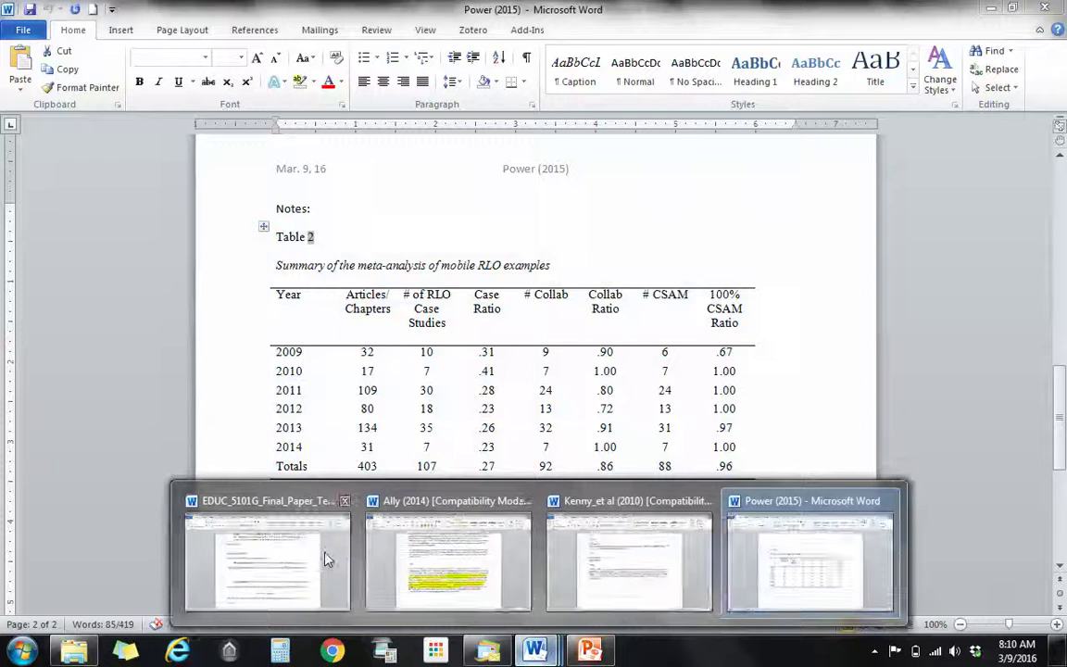
left_click(292, 501)
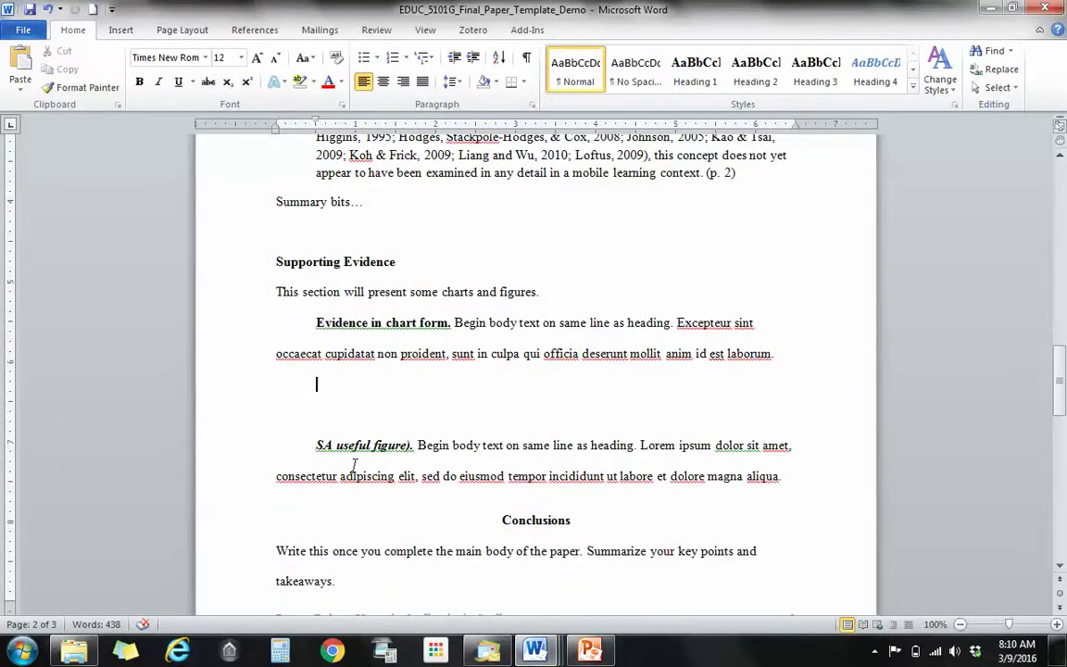
key("BackSpace")
type("Table 2 Summary of the meta-analysis of mobile RLO examples Year\tArticles/ Chapters\t# of RLO Case Studies\tCase Ratio\t# Collab\tCollab Ratio\t# CSAM\t100% CSAM Ratio 2009\t32\t10\t.31\t9\t.90\t6\t.67 2010\t17\t7\t.41\t7\t1.00\t7\t1.00 2011\t109\t30\t.28\t24\t.80\t24\t1.00 2012\t80\t18\t.23\t13\t.72\t13\t1.00 2013\t134\t35\t.26\t32\t.91\t31\t.97 2014\t31\t7\t.23\t7\t1.00\t7\t1.00 Totals\t403\t107\t.27\t92\t.86\t88\t.96")
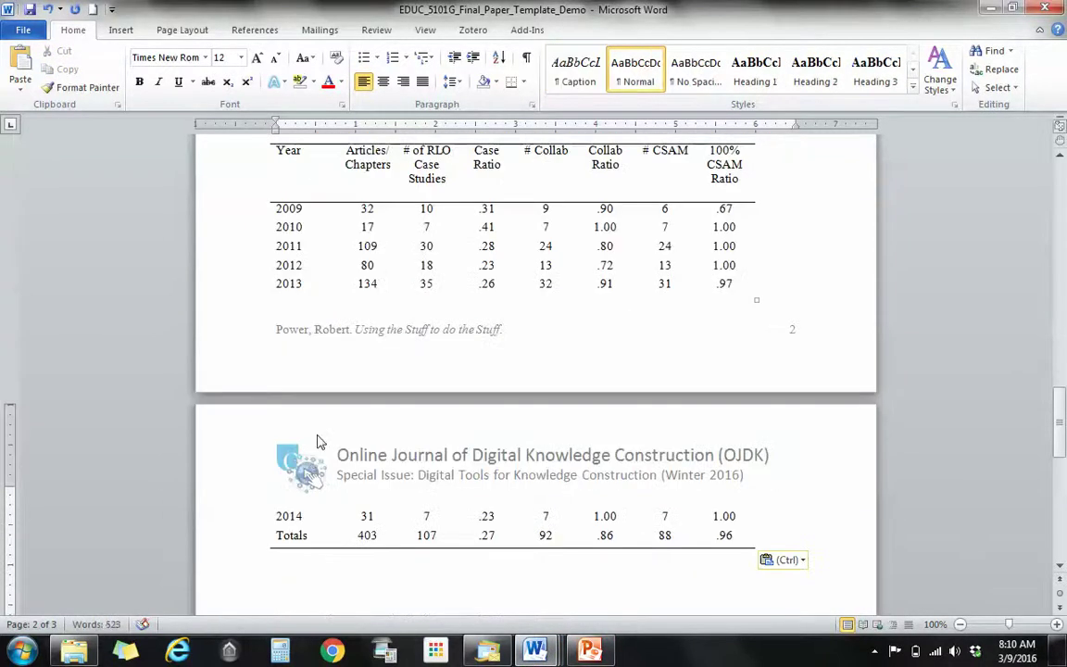
- Renumber the pasted table's caption as Table 1
scroll(317, 438, "up", 3)
scroll(319, 433, "up", 2)
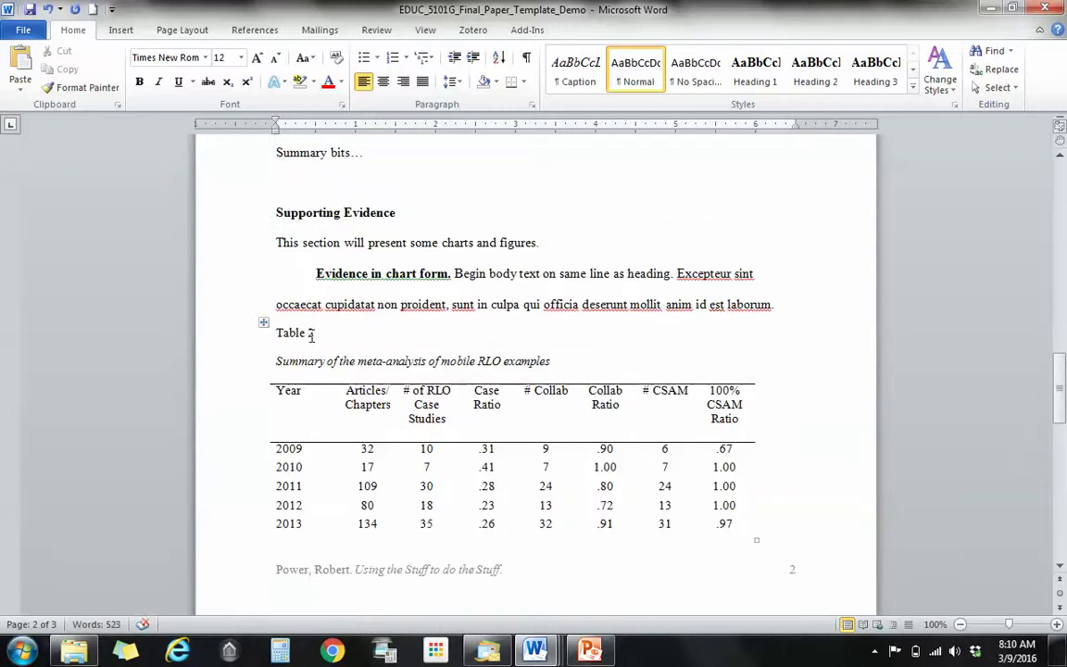
left_click(311, 334)
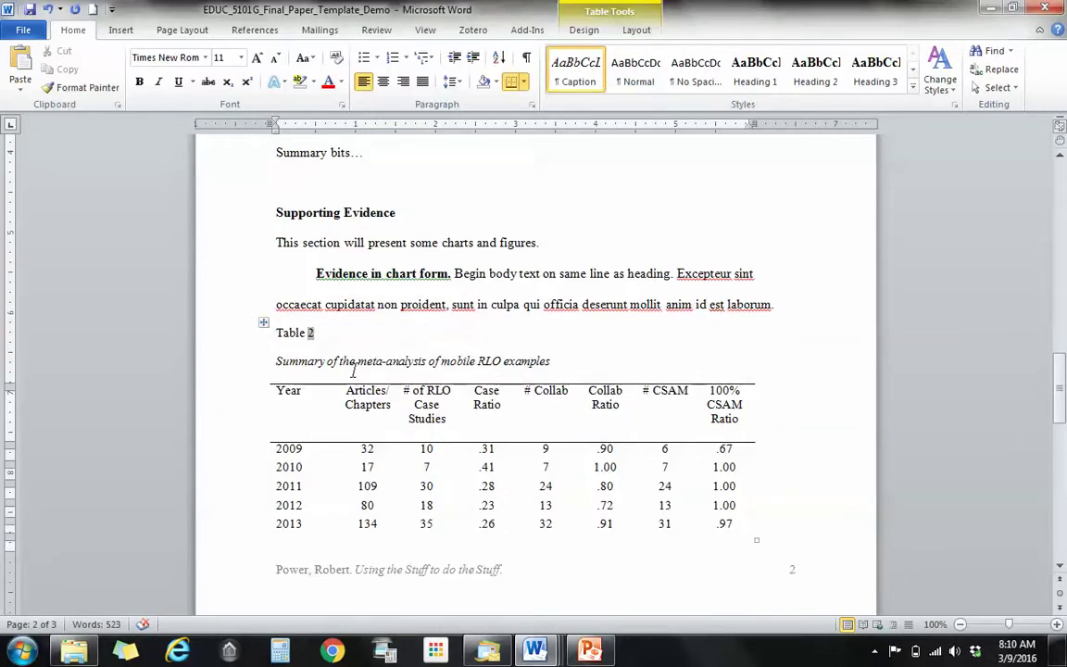
type("1")
key("shift+Right")
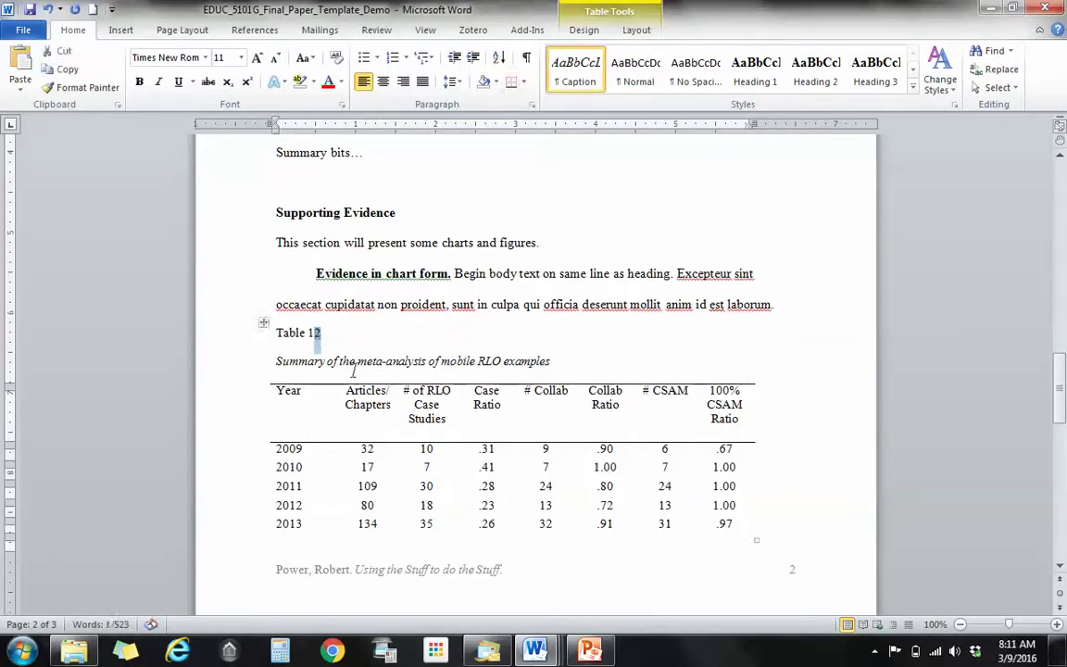
key("Delete")
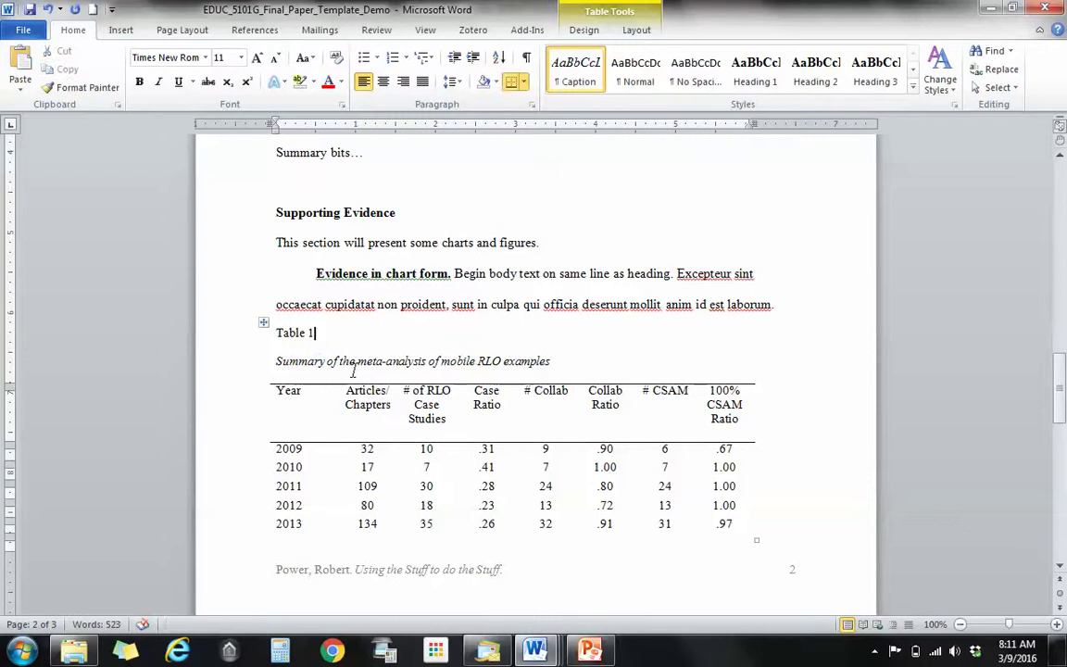
- Append the citation "(Power, 2015)" to the table title "Summary of the meta-analysis of mobile RLO examples"
left_click(612, 358)
type("(Power")
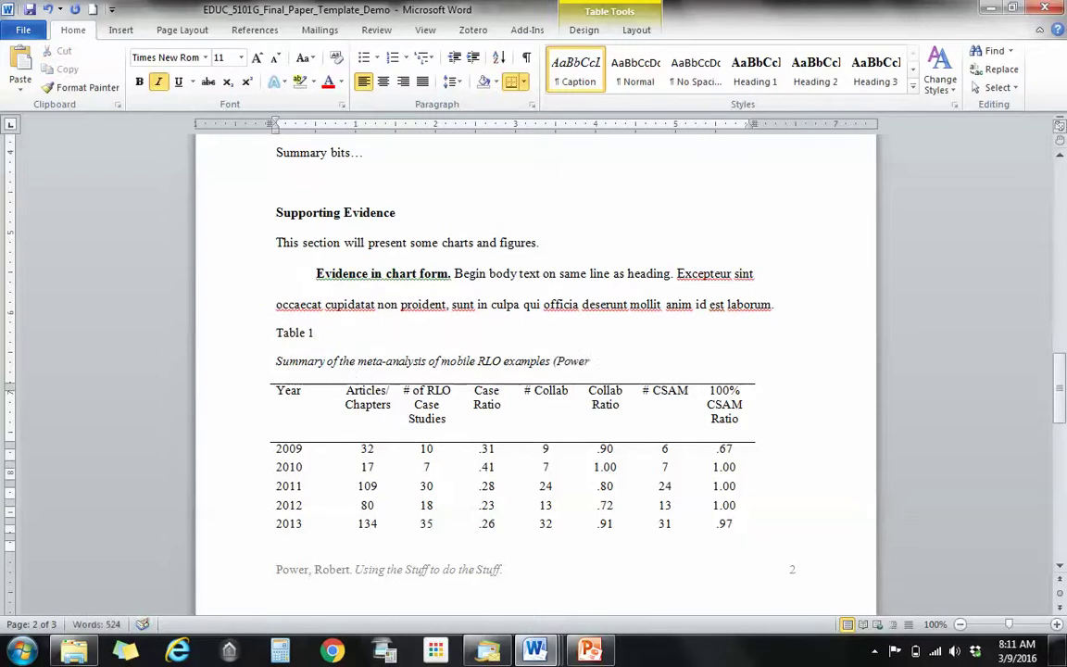
type(", 2015)")
- Delete one of the blank lines between the end of Table 1 and the "SA useful figure" paragraph
scroll(339, 364, "down", 10)
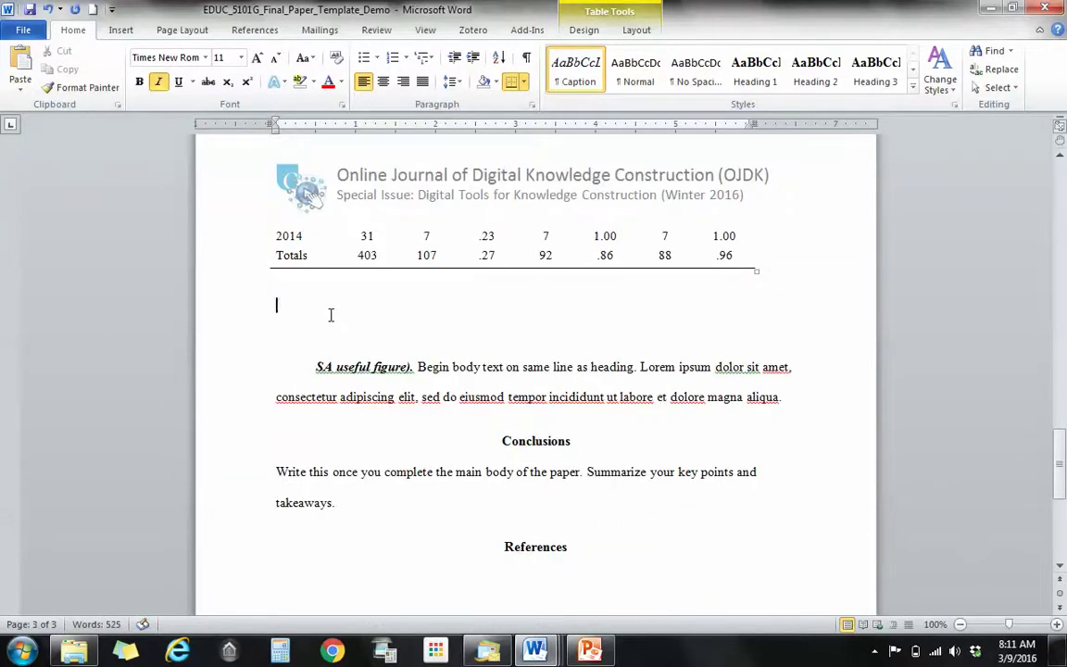
scroll(326, 287, "up", 10)
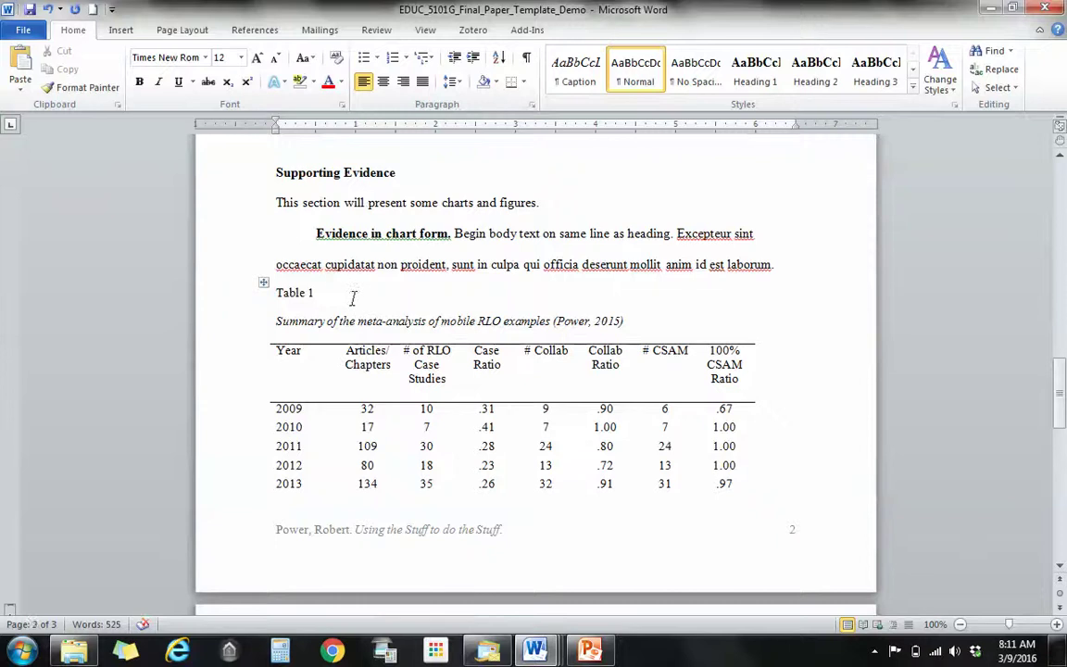
scroll(353, 297, "down", 10)
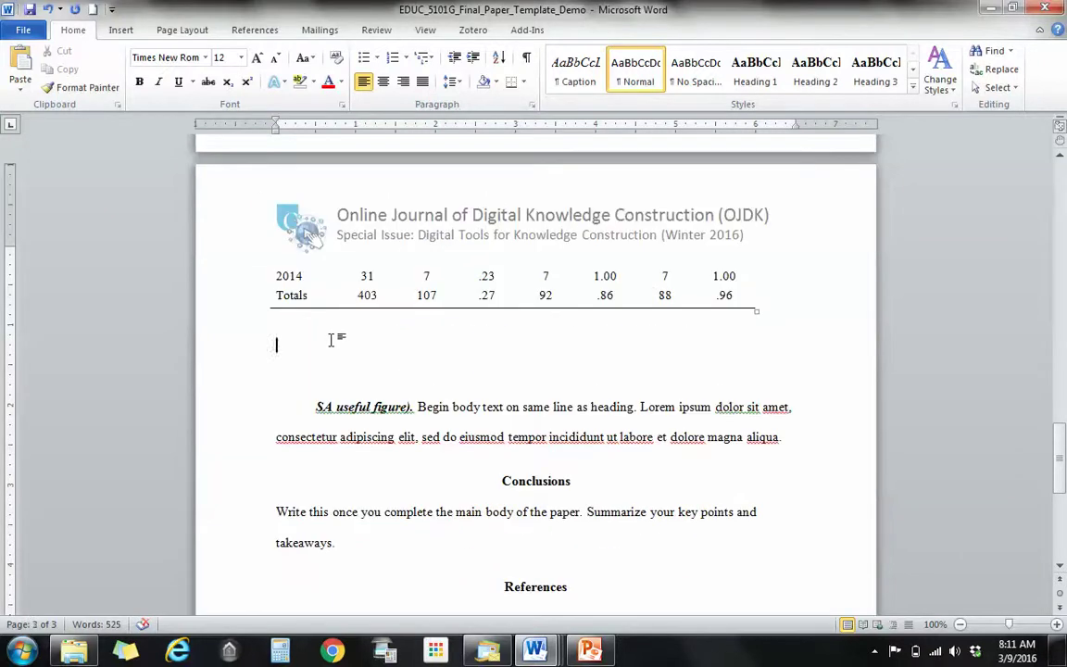
key("Delete")
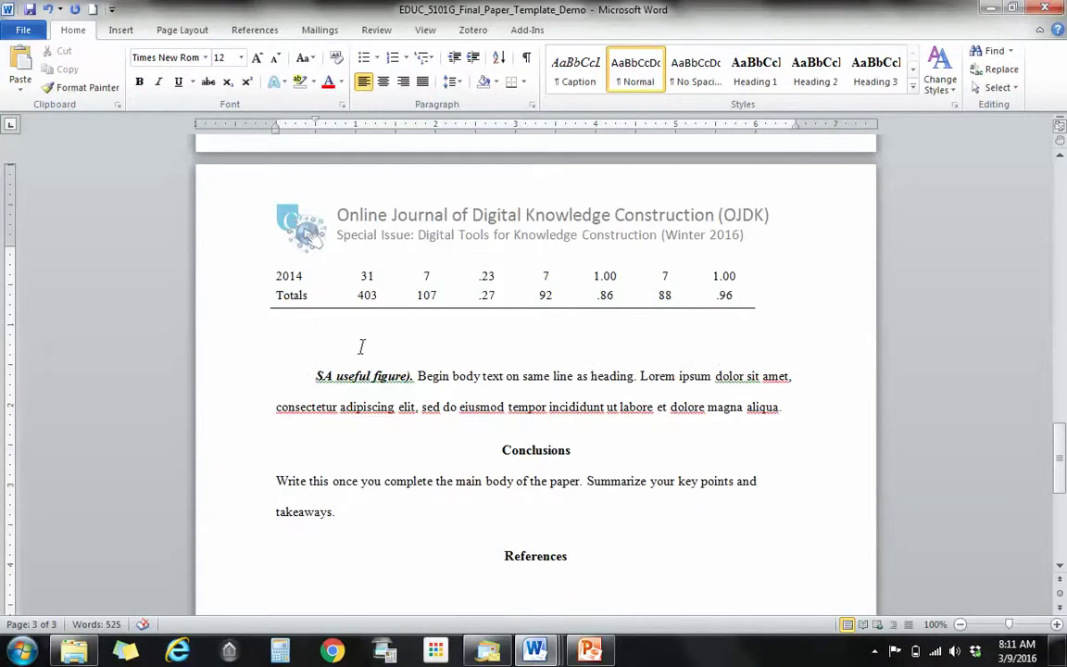
- Remove the stray closing parenthesis from the run-in heading so that it reads "SA useful figure."
left_click(408, 373)
key("Delete")
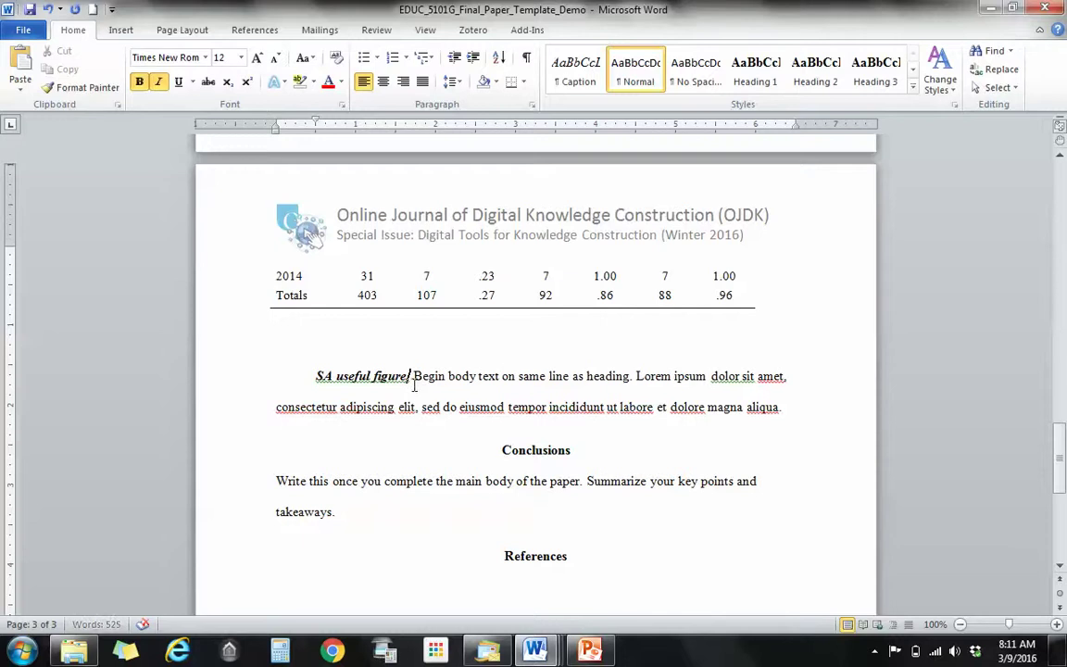
type(".")
- Add blank paragraphs after the "SA useful figure." text, above the Conclusions heading
left_click(818, 411)
key("Return")
key("Return")
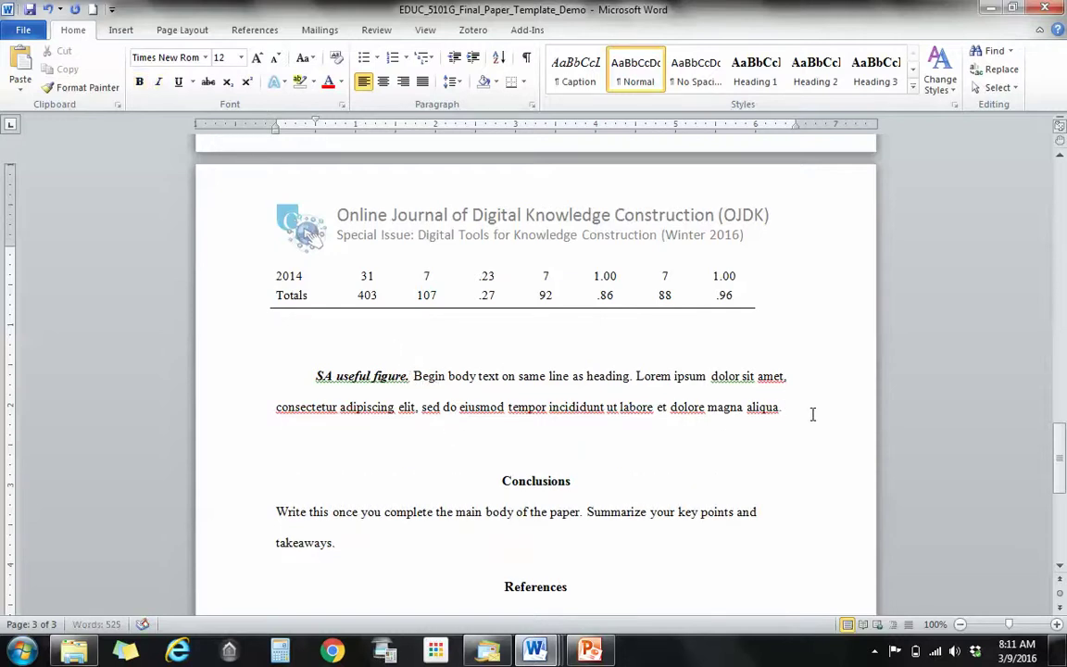
- Insert the FRAME2 picture from the Resources Library folder in Paper Writing Demo below the "SA useful figure." text and centre it
key("Up")
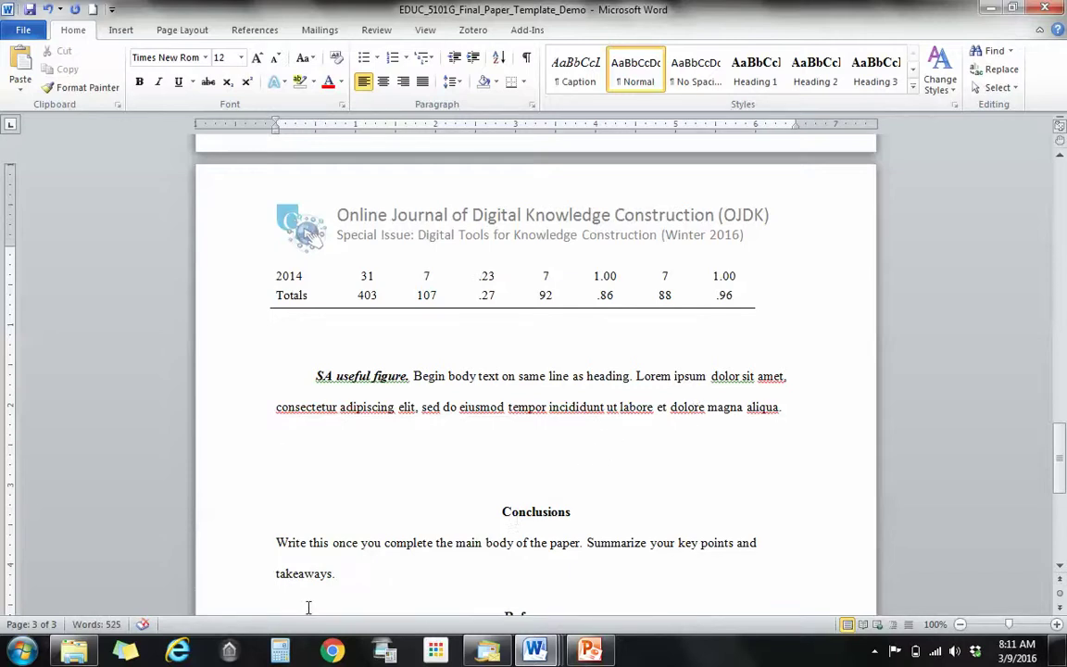
left_click(74, 650)
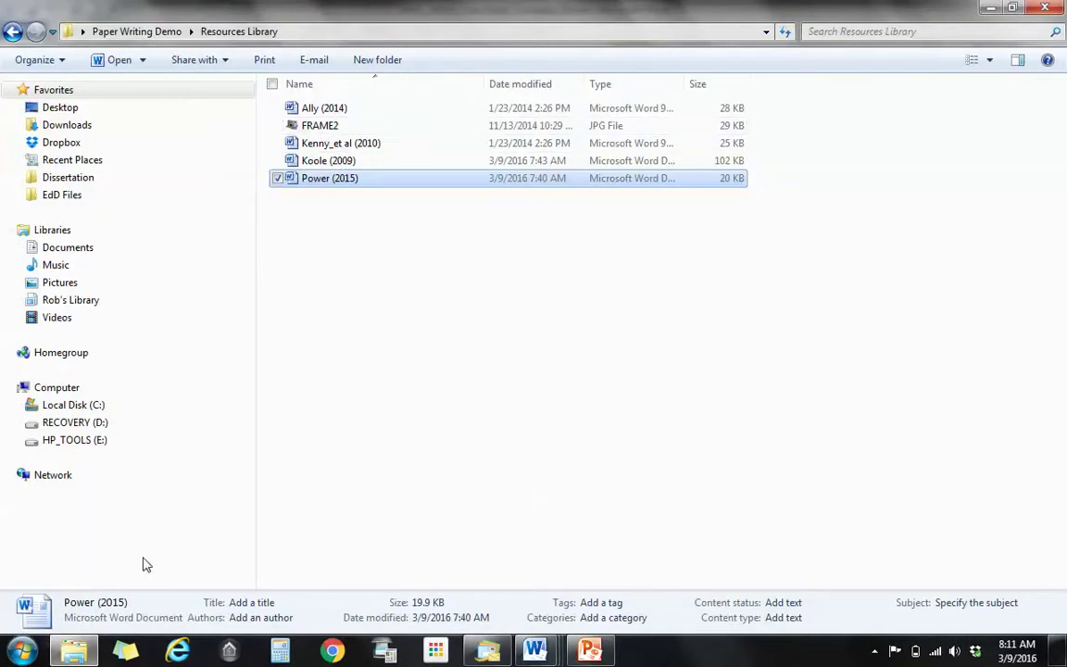
mouse_move(534, 650)
left_click(287, 572)
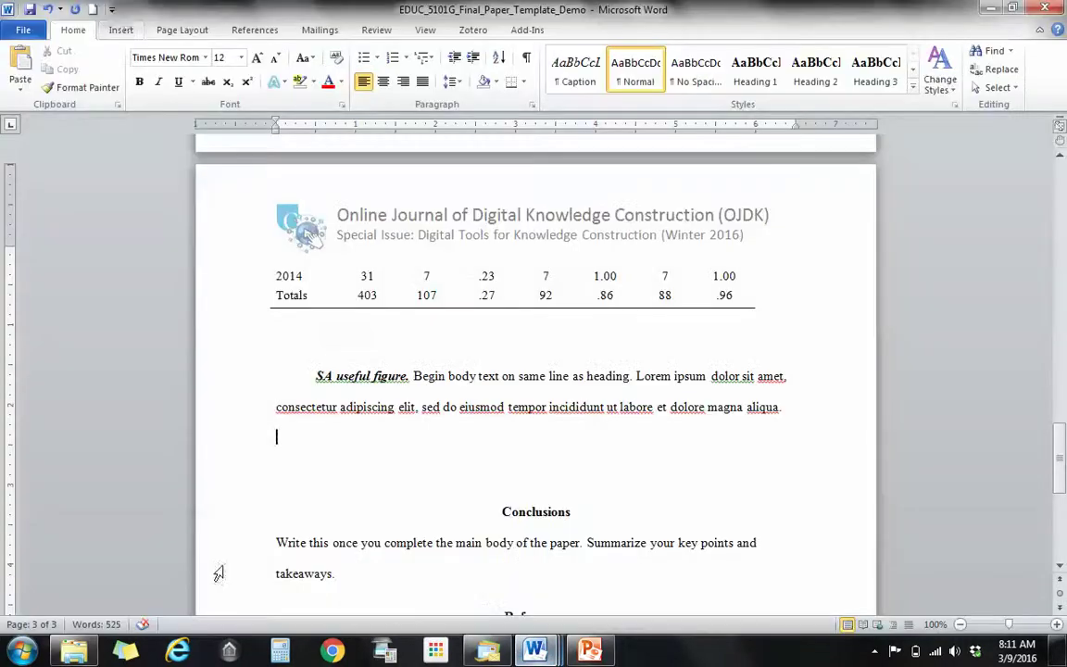
left_click(121, 31)
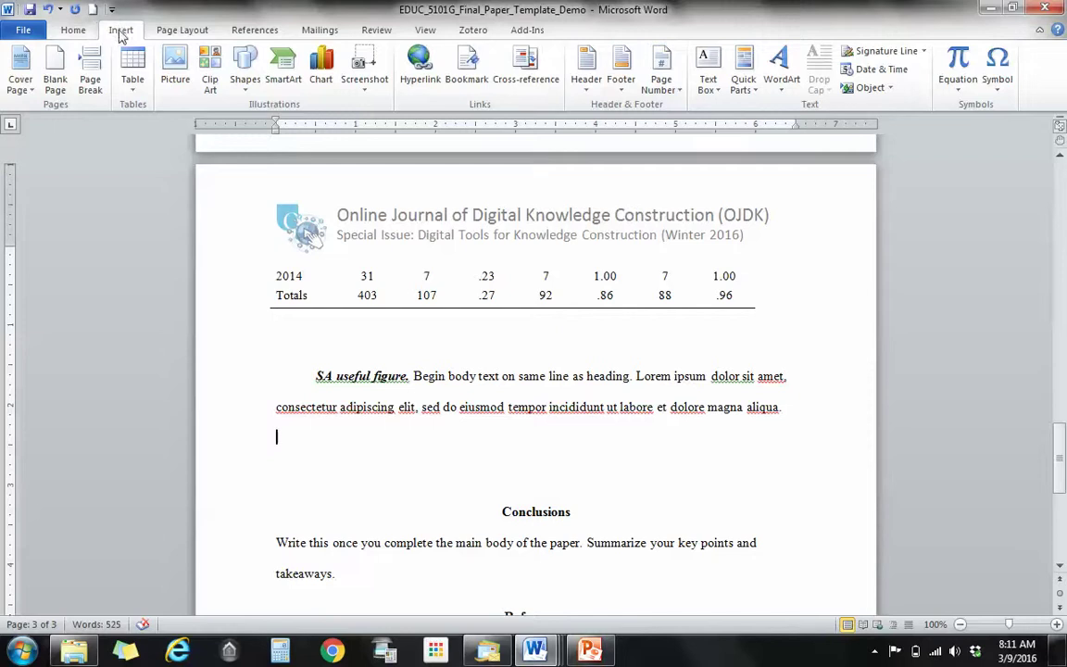
left_click(174, 74)
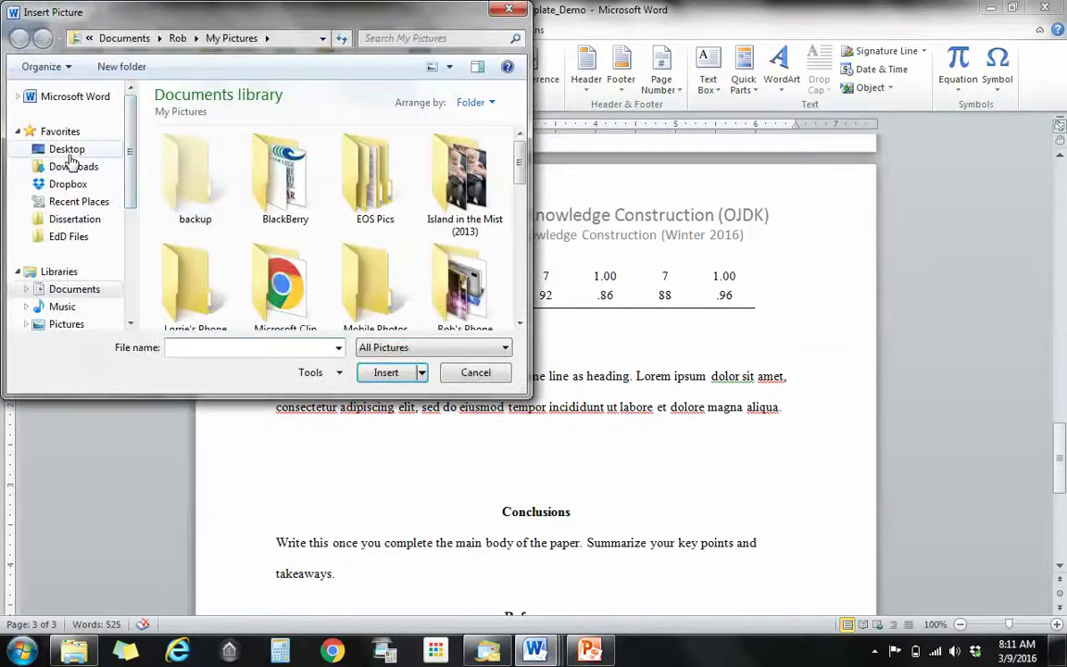
left_click(67, 149)
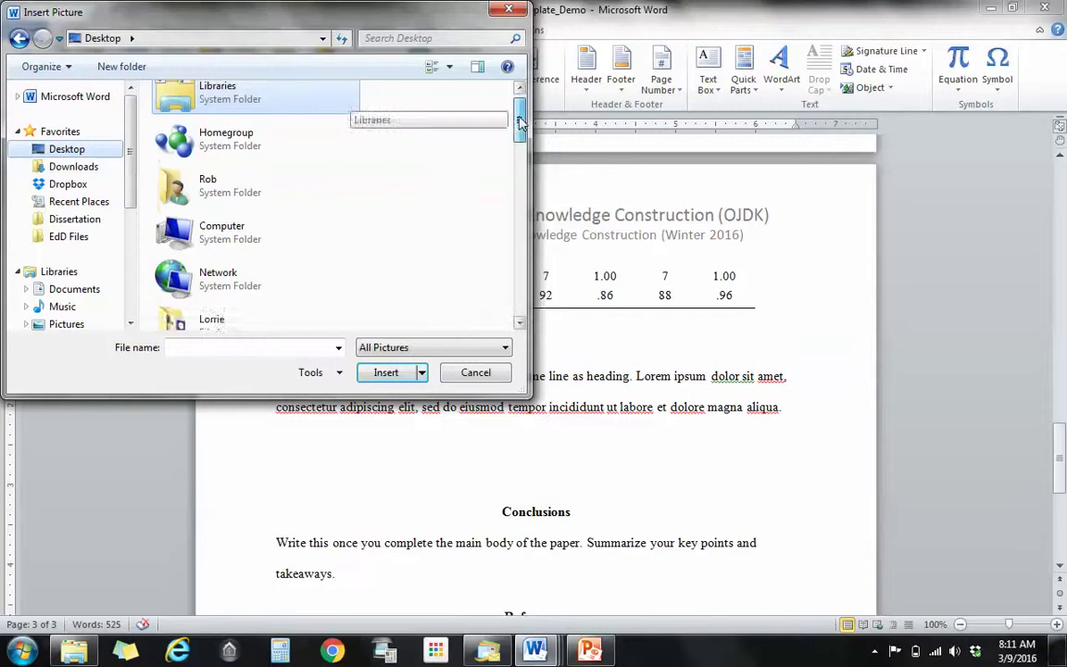
scroll(342, 102, "down", 5)
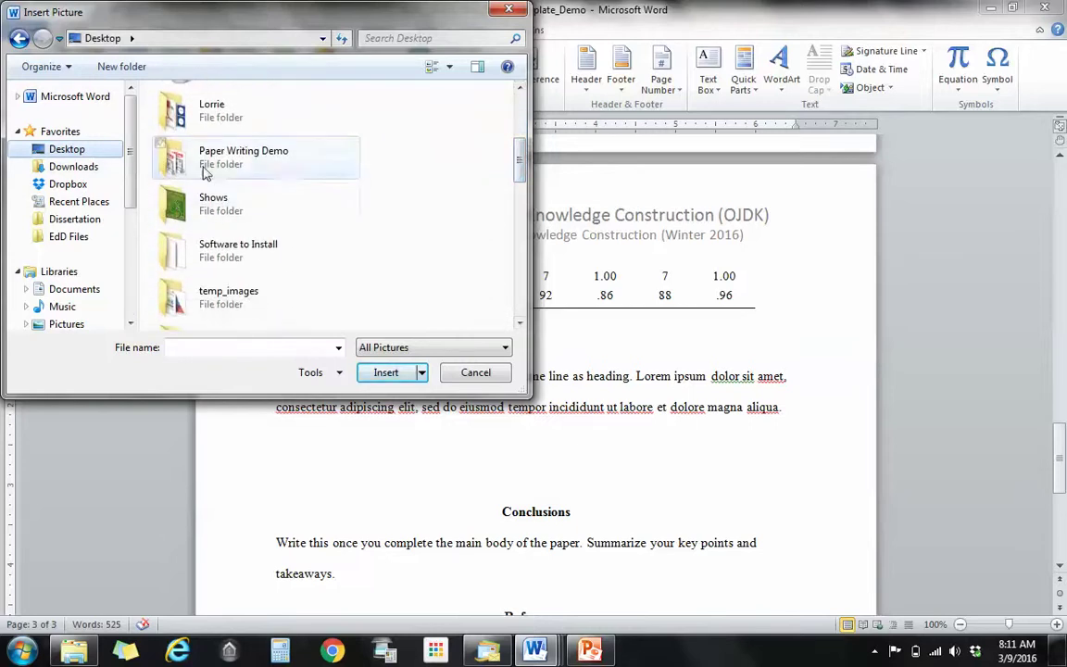
double_click(209, 155)
double_click(208, 137)
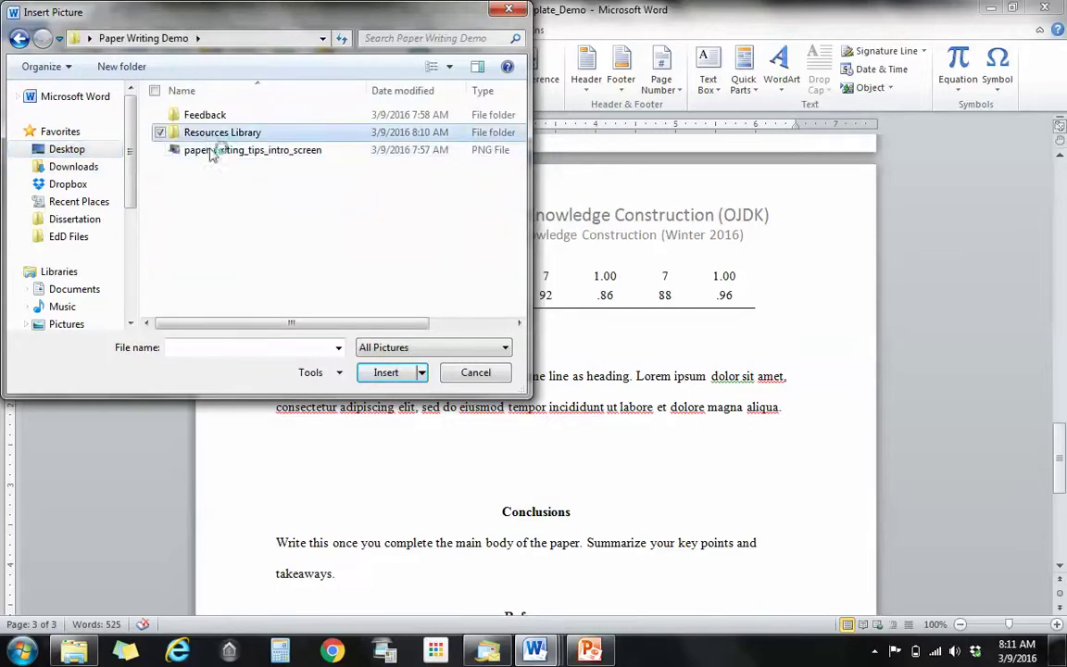
left_click(208, 162)
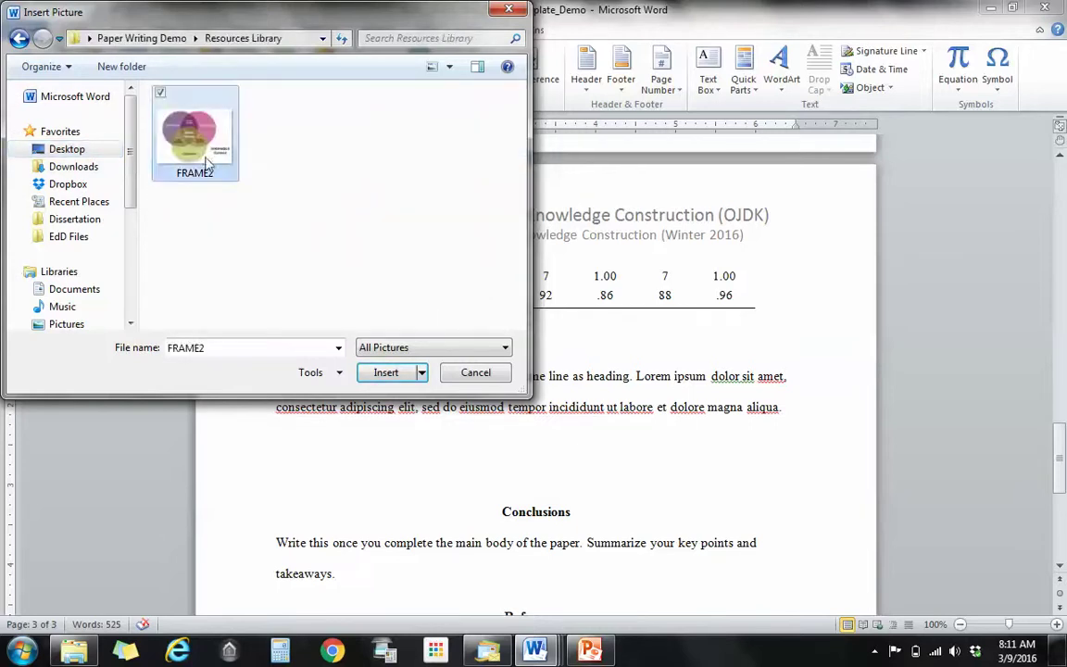
left_click(383, 373)
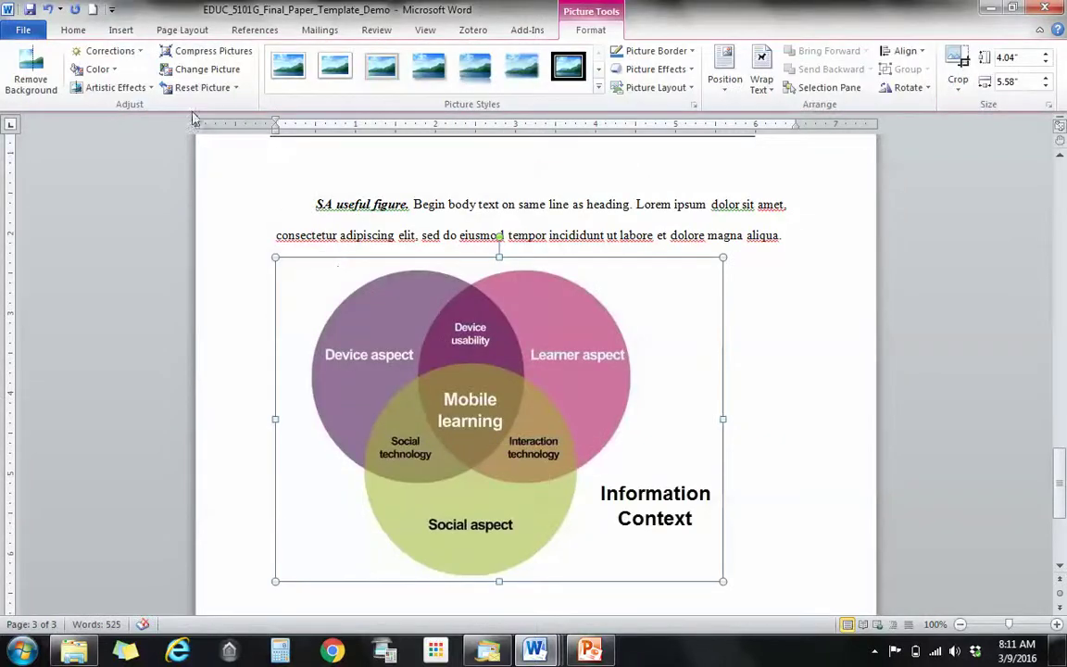
left_click(73, 29)
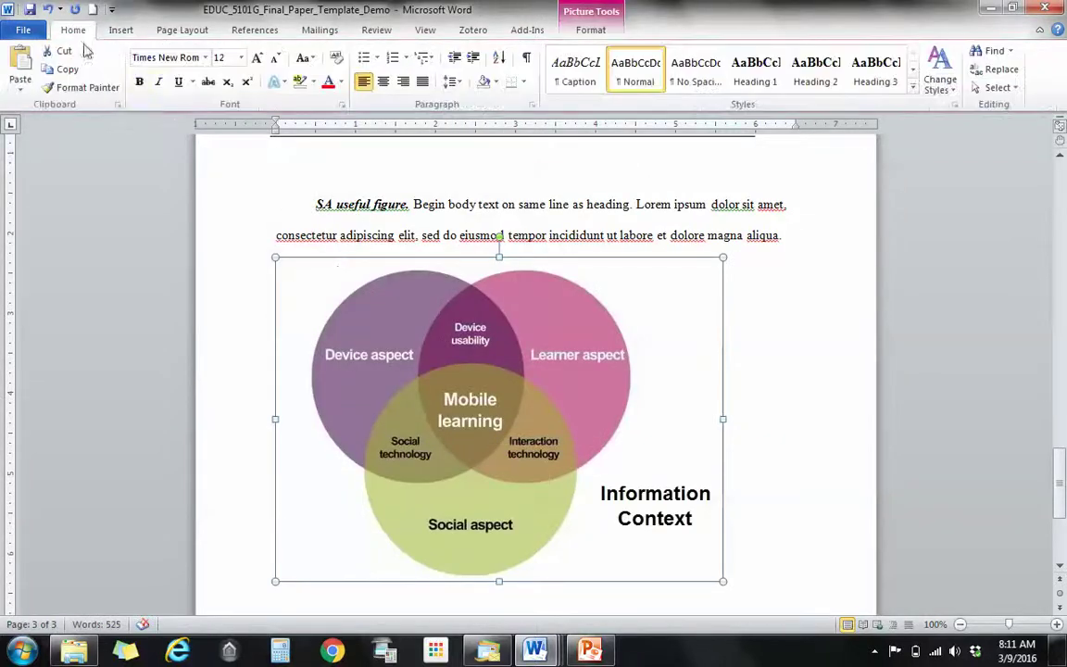
left_click(384, 81)
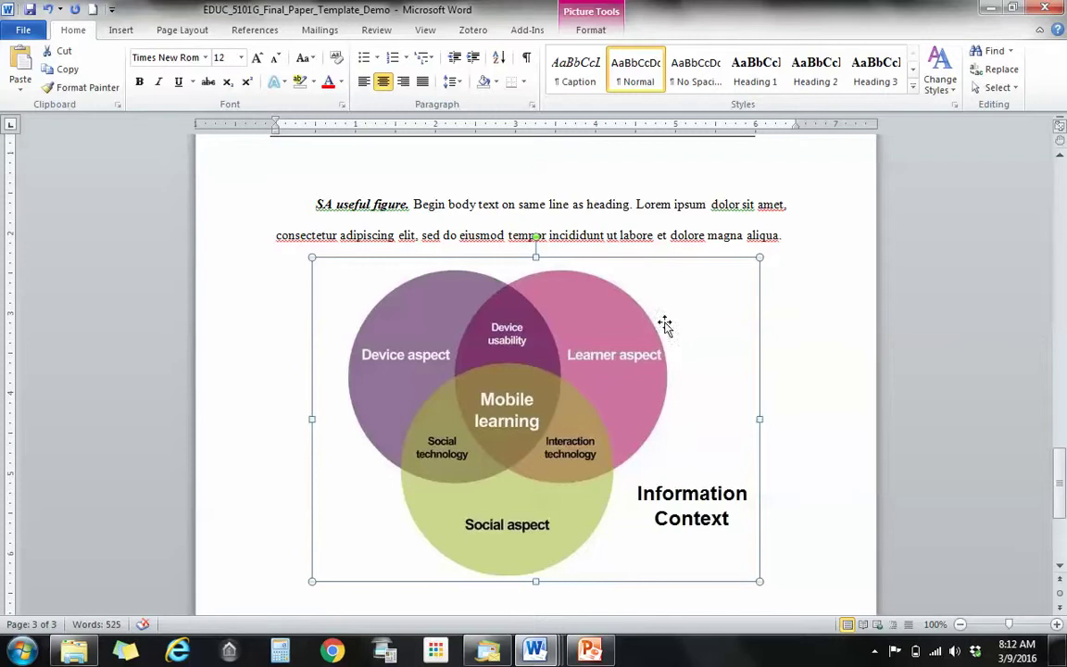
- Add the caption "Figure 1: FRAME Model (Koole, 2009, used with permission)" on its own line below the picture
left_click(776, 300)
scroll(702, 348, "down", 6)
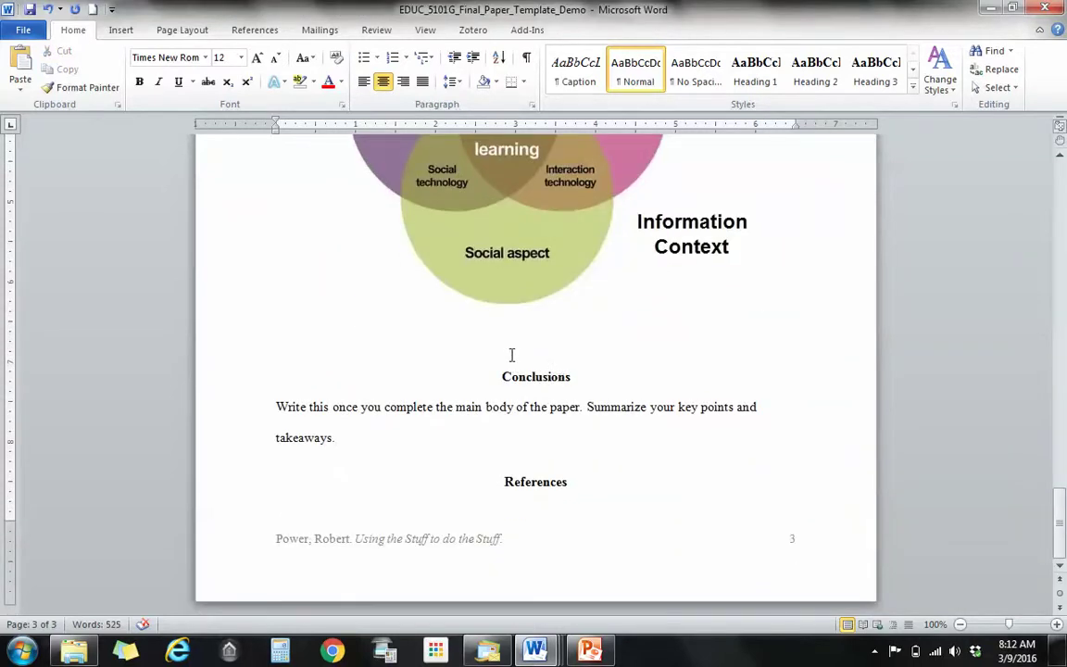
key("Return")
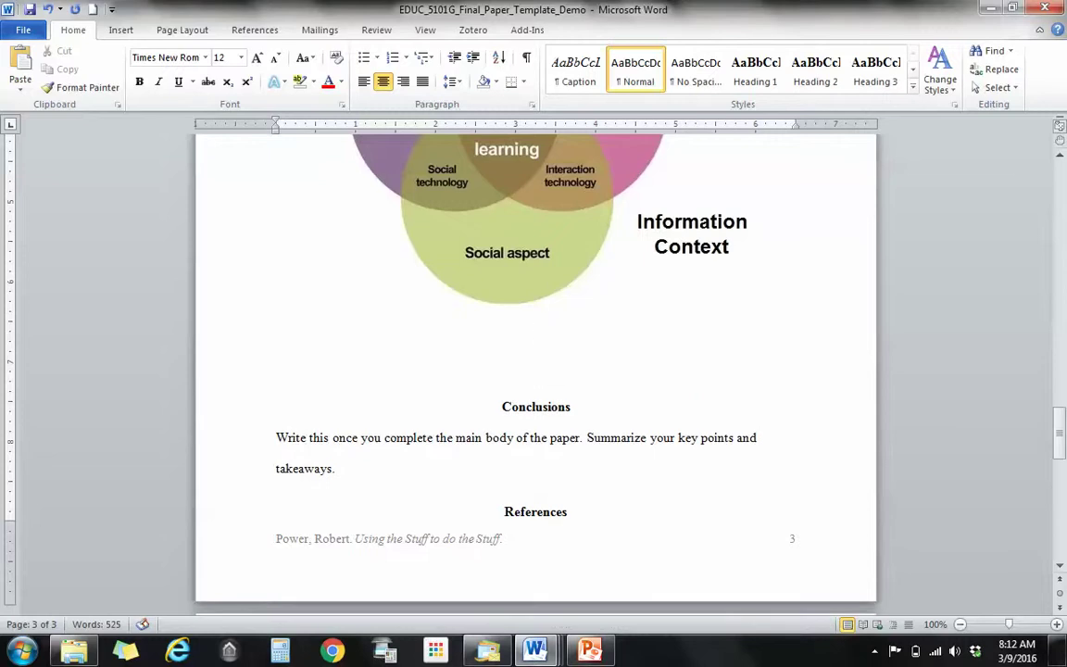
type("Figure 1: FRAME")
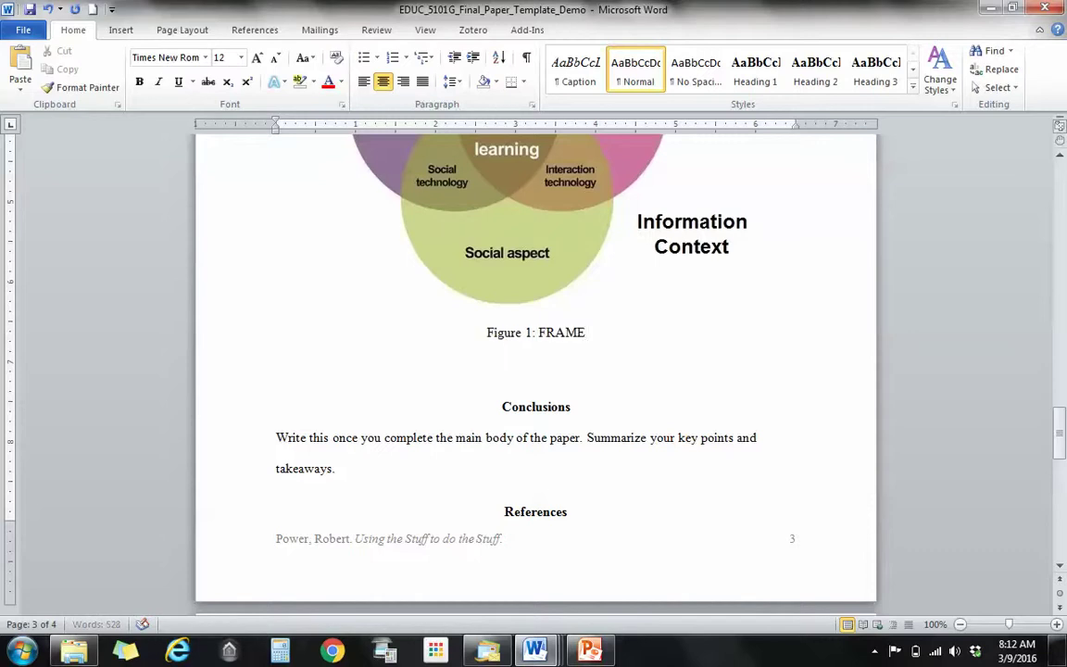
type(" Model")
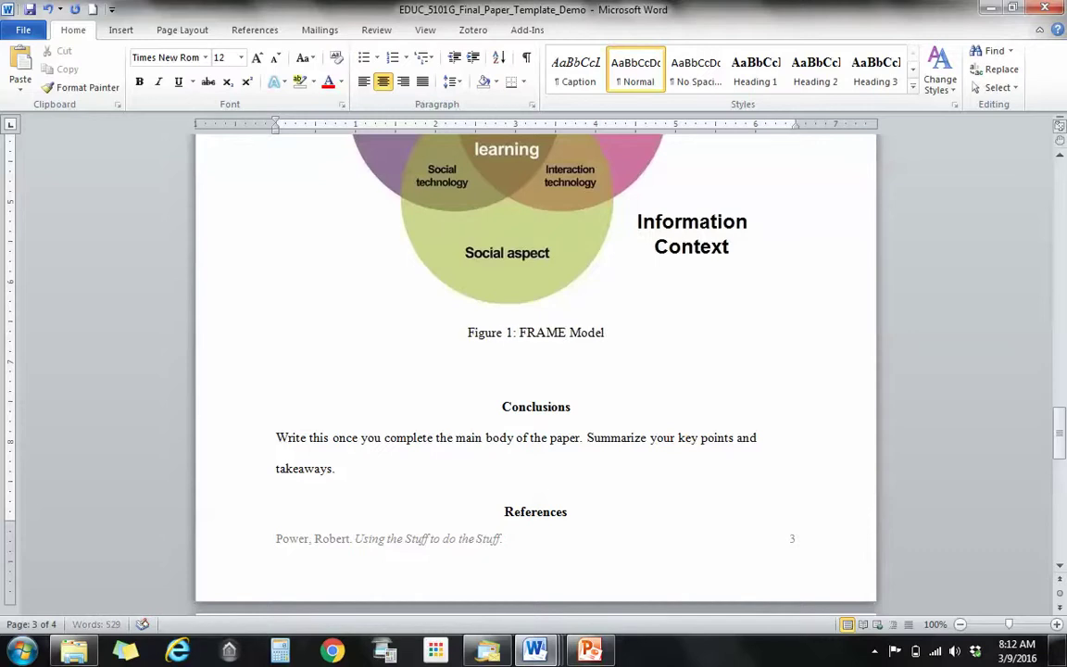
type(" (Koole, 20")
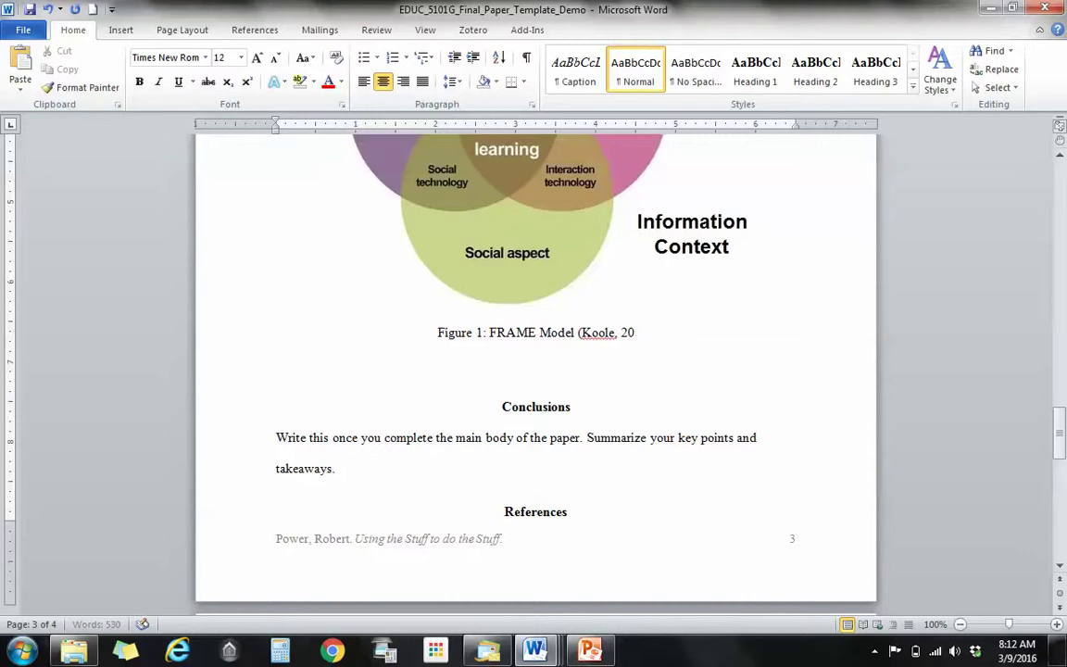
type("09")
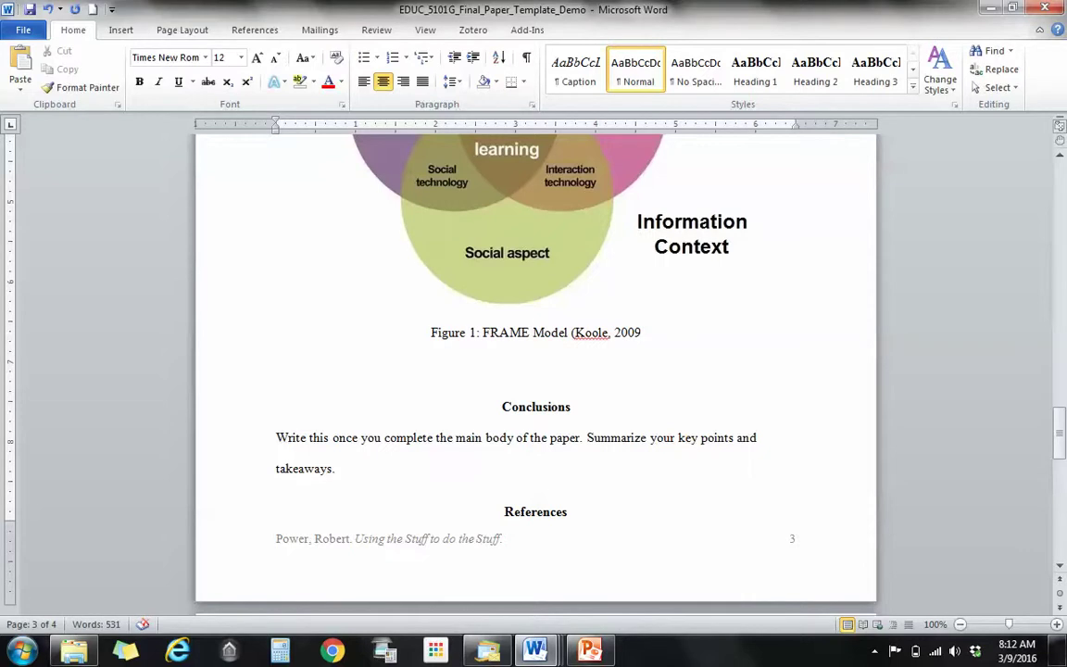
type(", used")
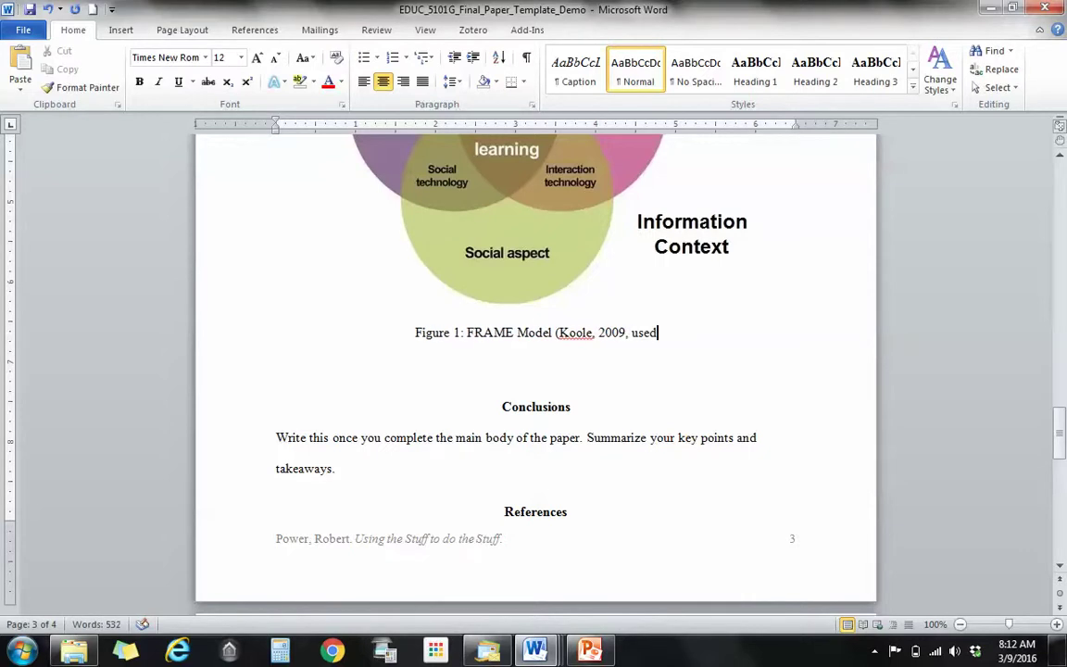
type(" w")
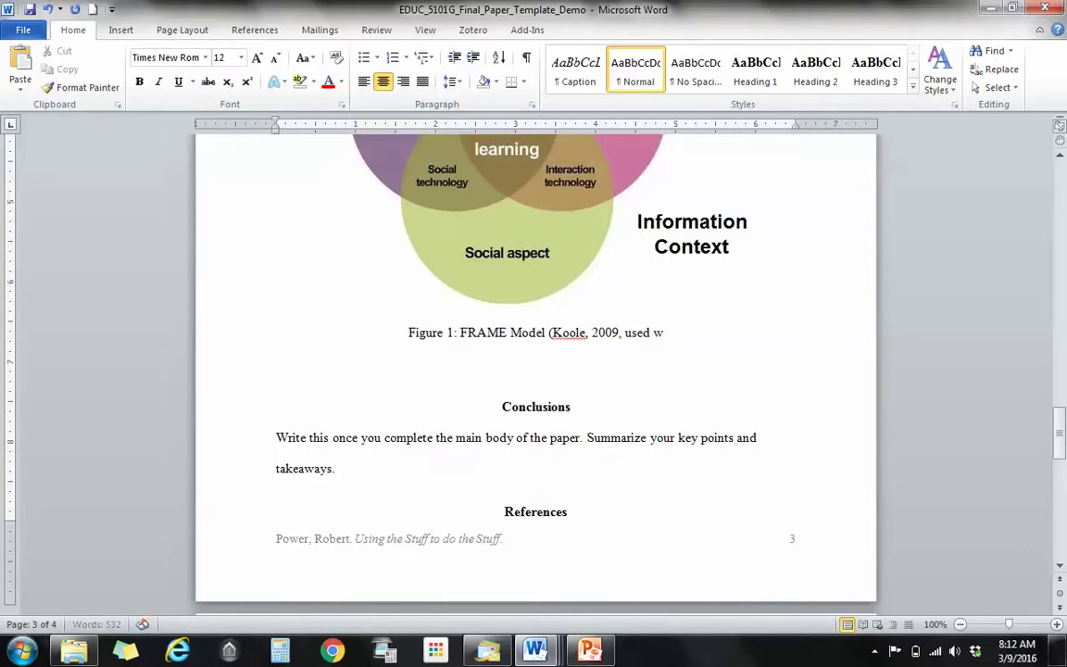
type("ith permission)")
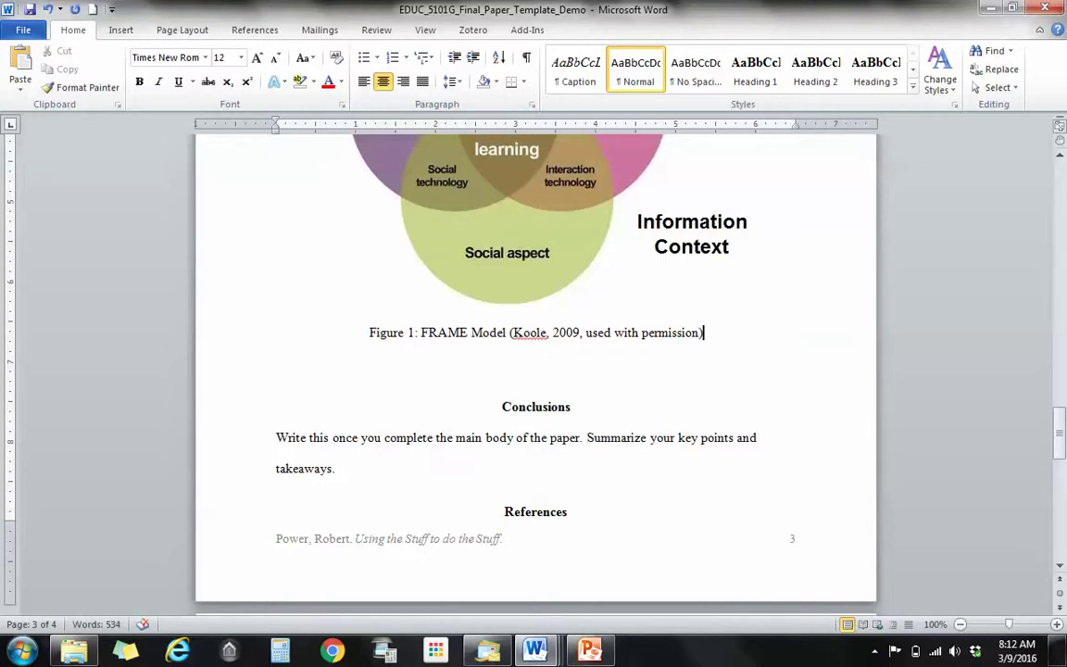
- Delete the blank line between the Figure 1 caption and the Conclusions heading
scroll(459, 363, "up", 6)
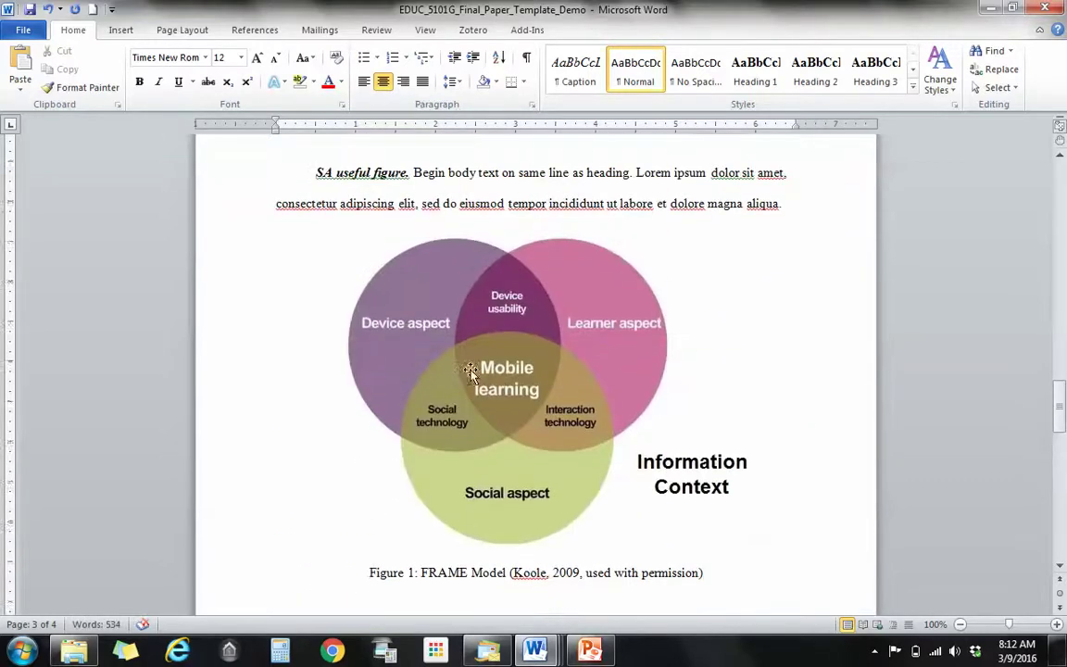
scroll(470, 375, "down", 3)
scroll(470, 375, "down", 1)
scroll(529, 459, "down", 1)
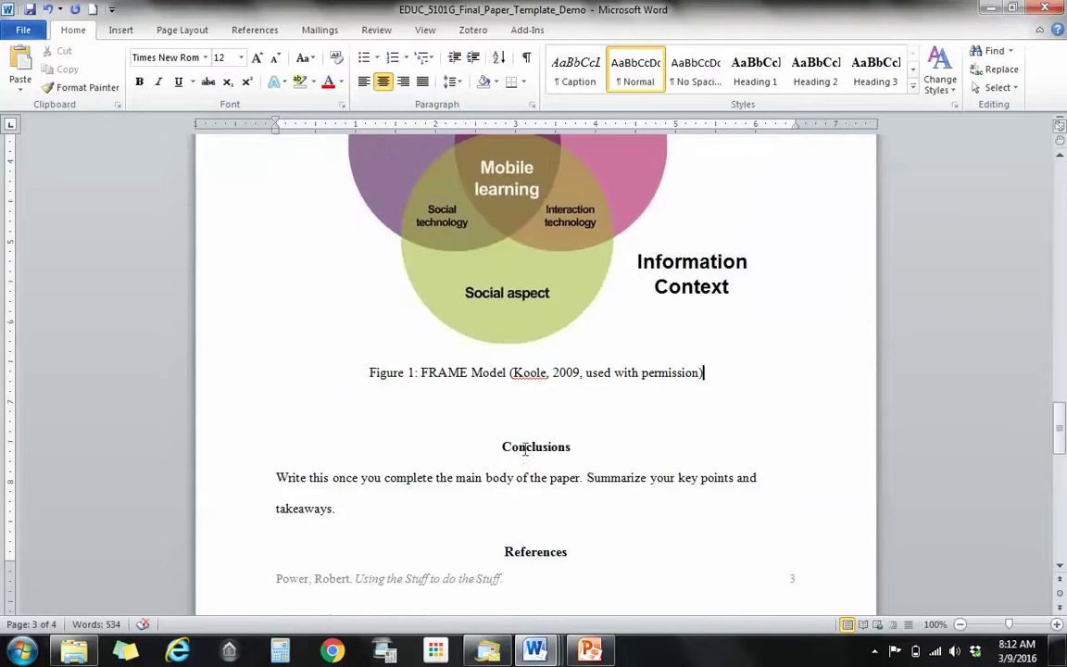
left_click(508, 414)
key("Delete")
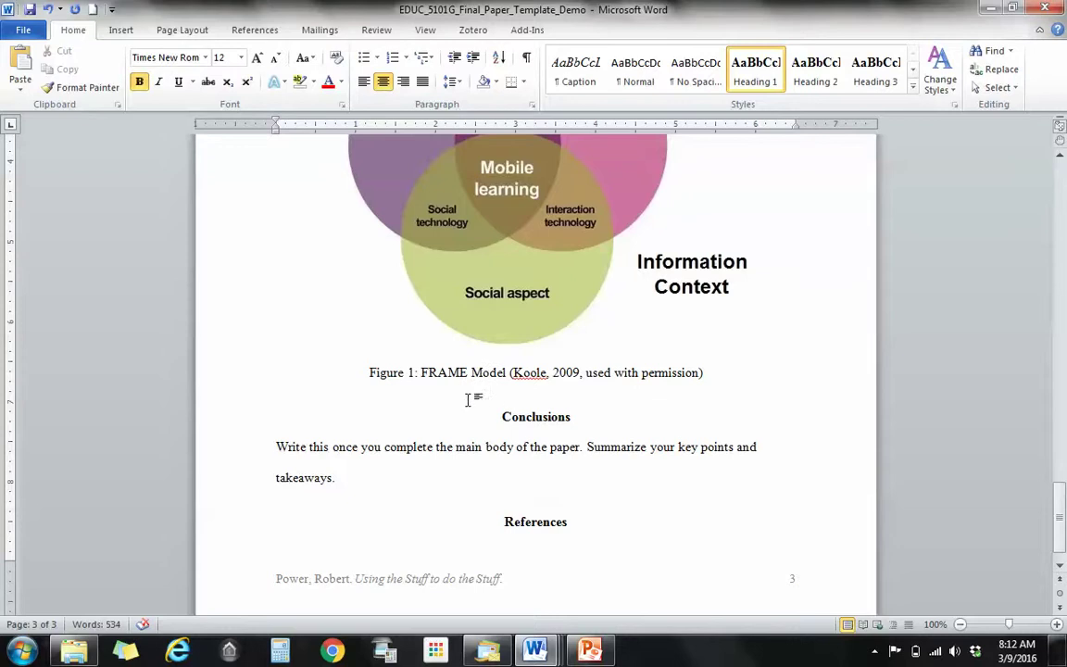
- Insert a page break before the References heading and place the cursor on the line below that heading
scroll(467, 399, "down", 1)
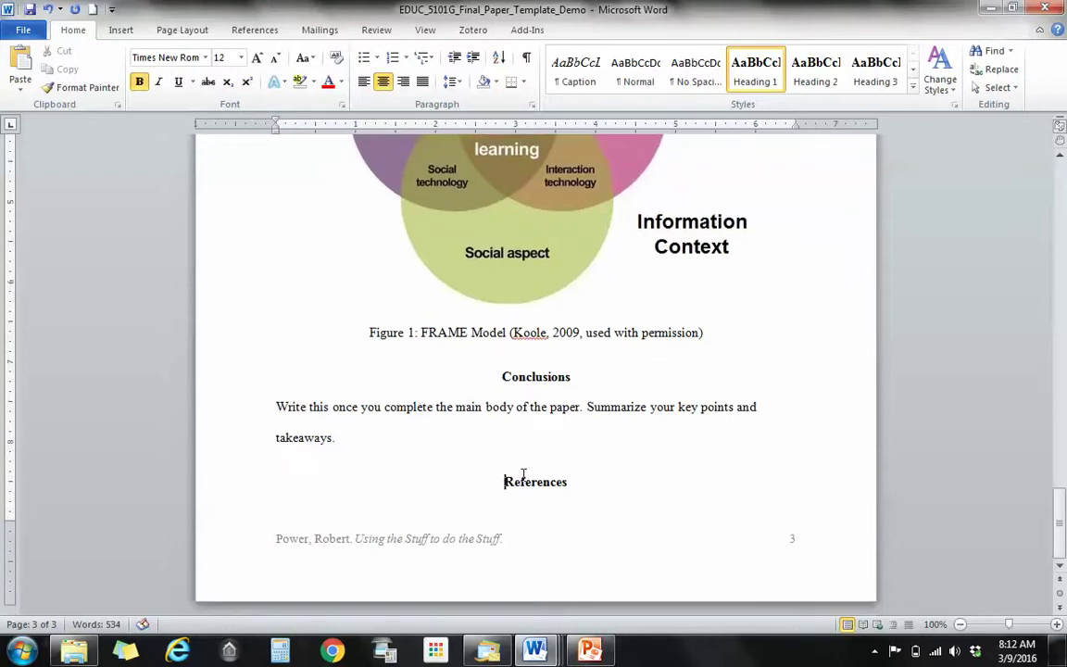
key("ctrl+Return")
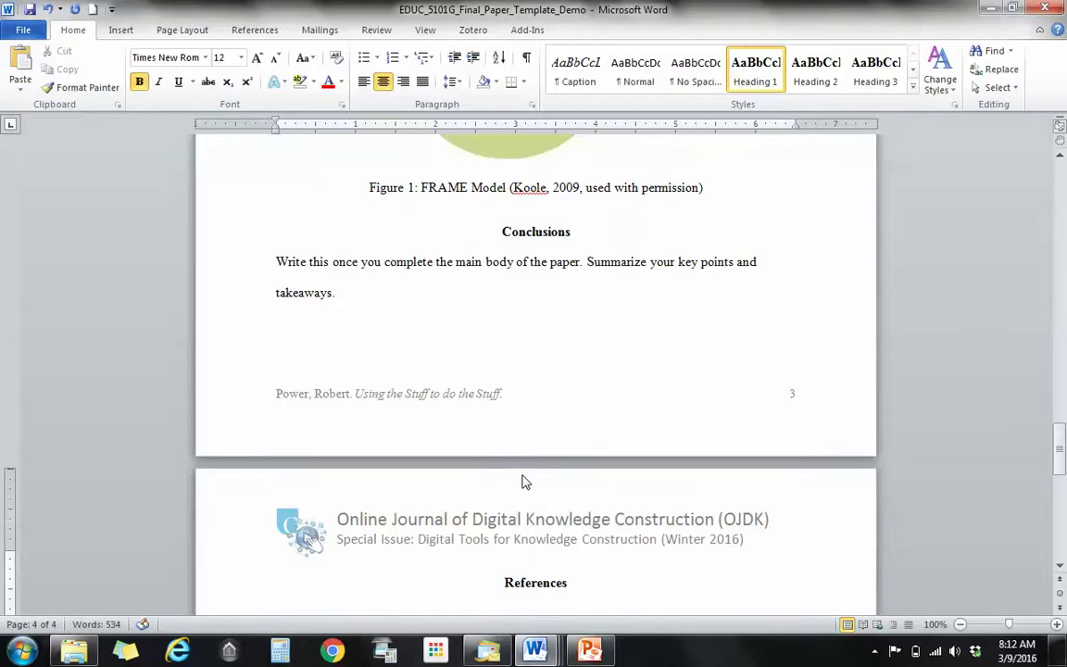
scroll(186, 529, "down", 6)
left_click(282, 380)
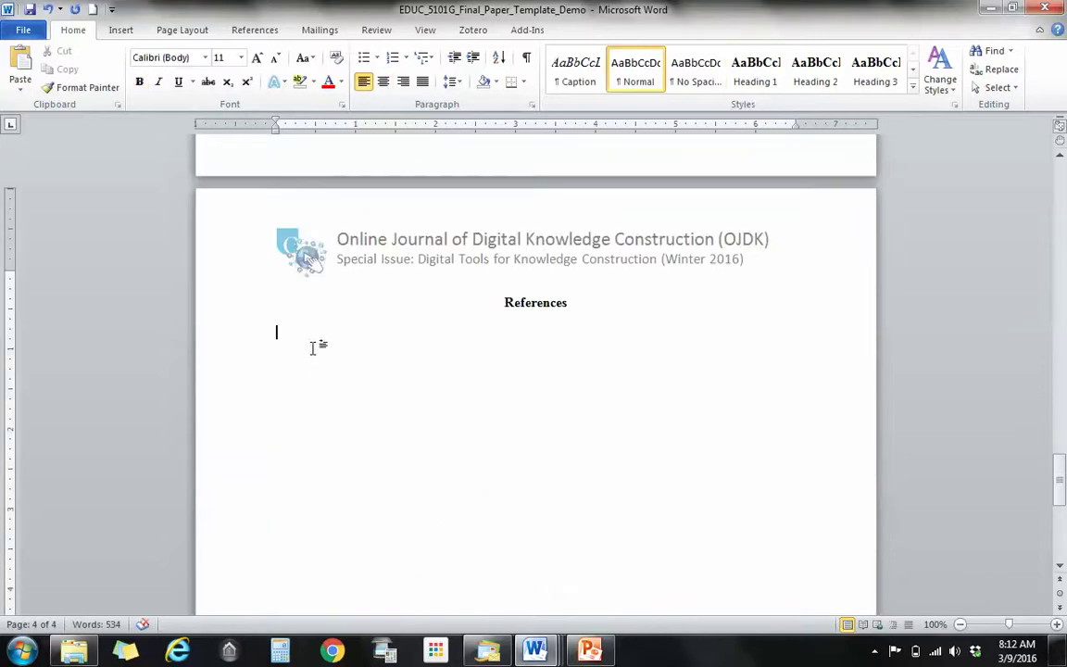
- Copy the full reference from the start of the Ally (2014) document into the paper below the References heading
mouse_move(551, 653)
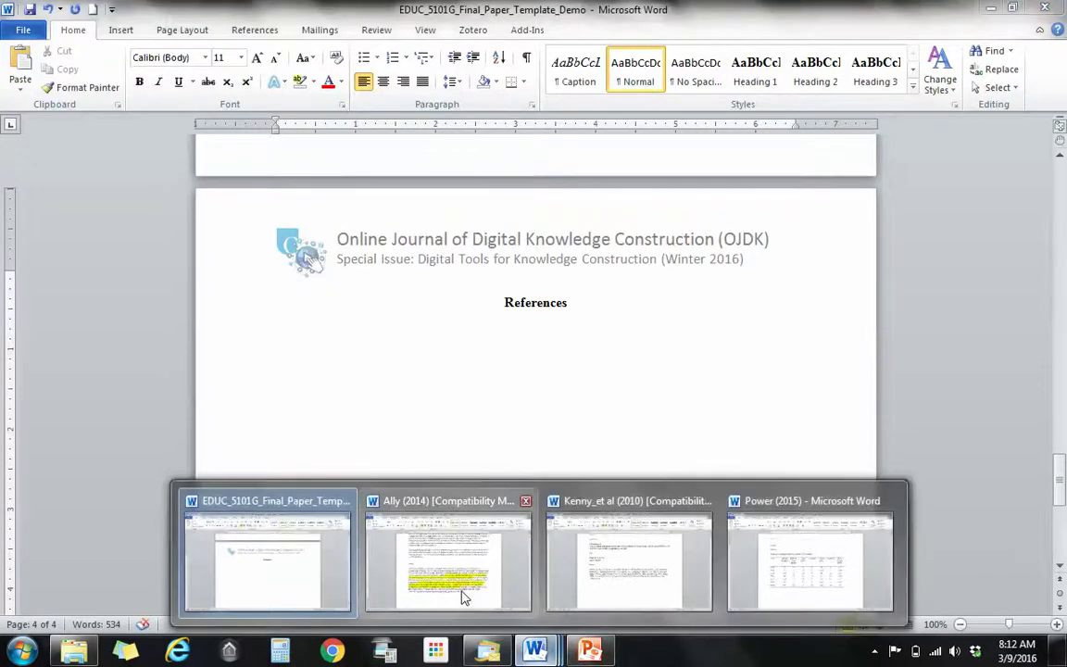
left_click(459, 553)
scroll(460, 553, "up", 9)
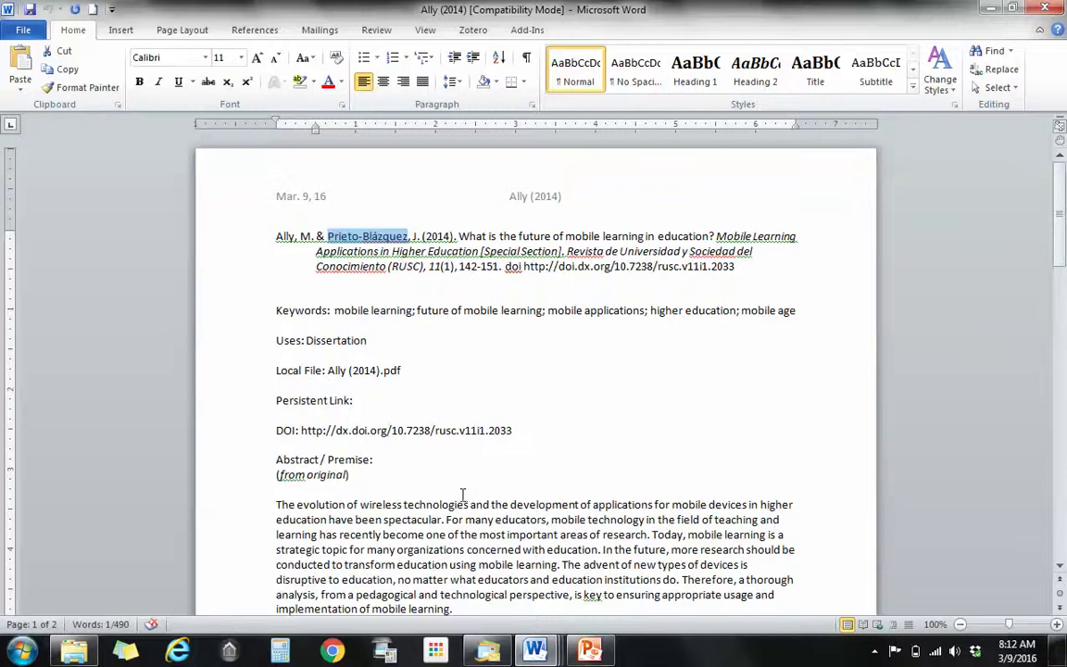
left_click(276, 236, "shift")
left_click(795, 276, "shift")
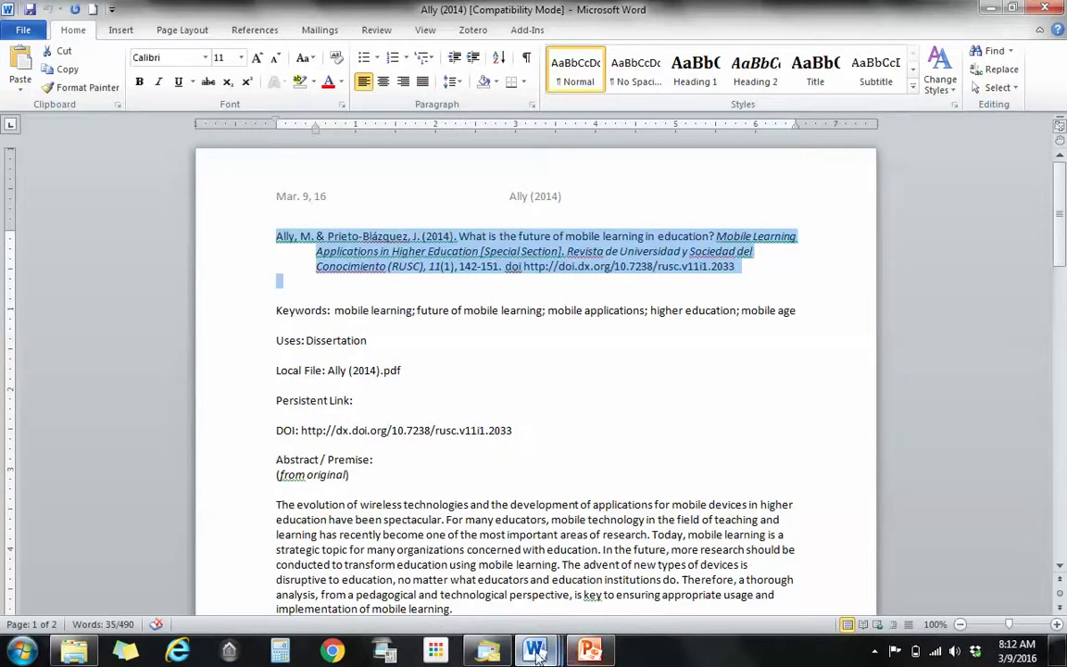
mouse_move(535, 651)
left_click(304, 546)
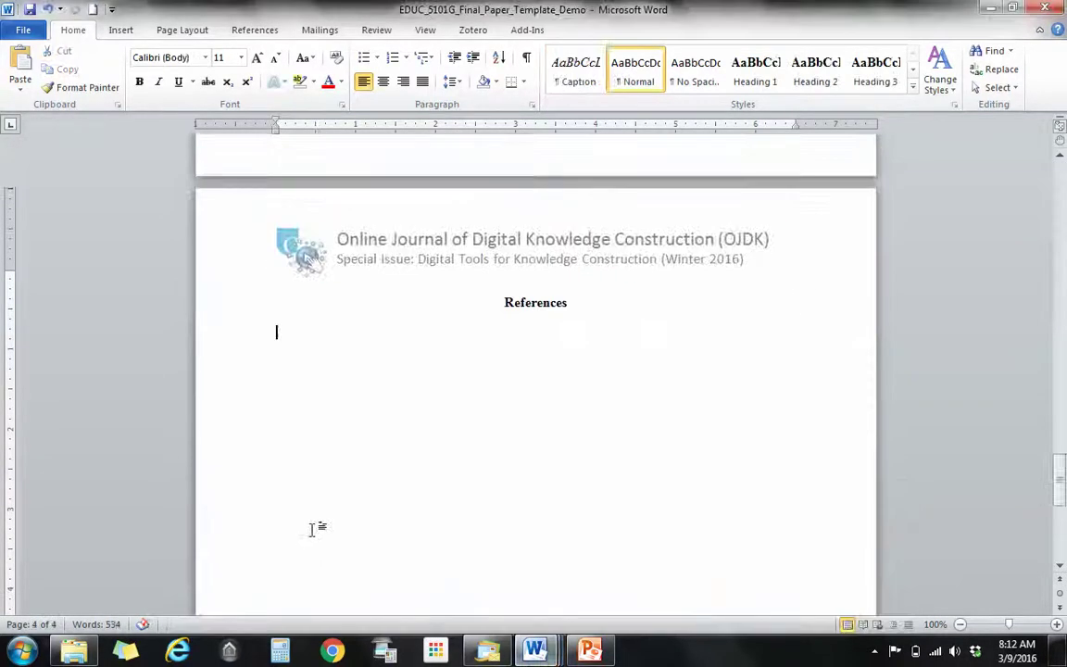
type("Ally, M. & Prieto-Blázquez, J. (2014). What is the future of mobile learning in education? Mobile Learning Applications in Higher Education [Special Section]. Revista de Universidad y Sociedad del Conocimiento (RUSC), 11(1), 142-151. doi http://doi.dx.org/10.7238/rusc.v11i1.2033")
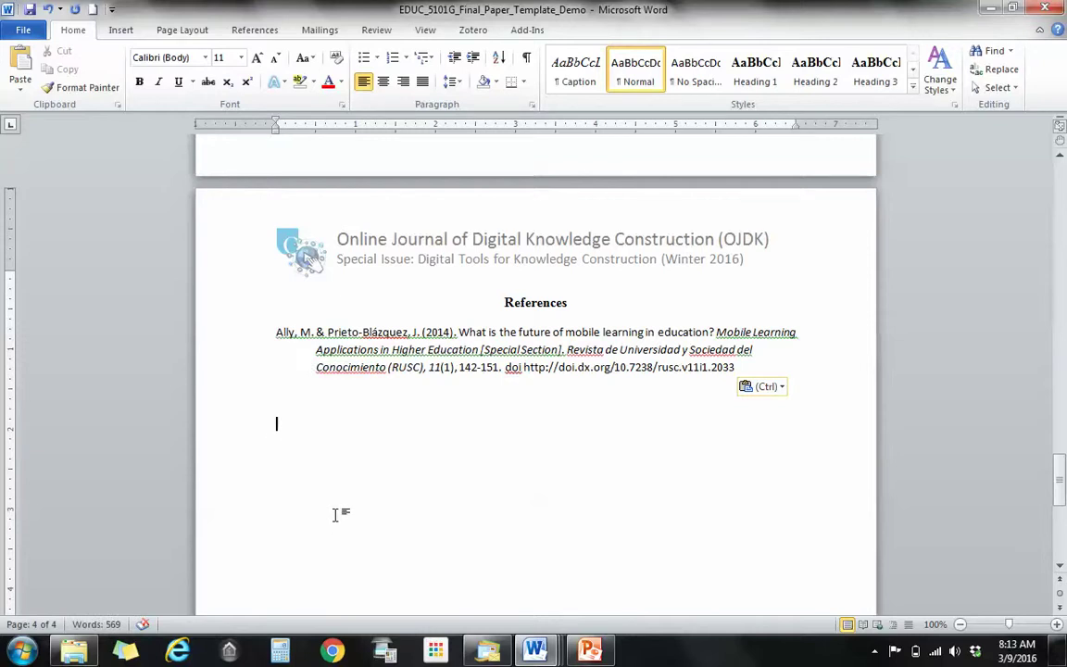
- Copy the full reference from the start of the Kenny_et al (2010) document into the paper's References list below the Ally (2014) entry
mouse_move(534, 651)
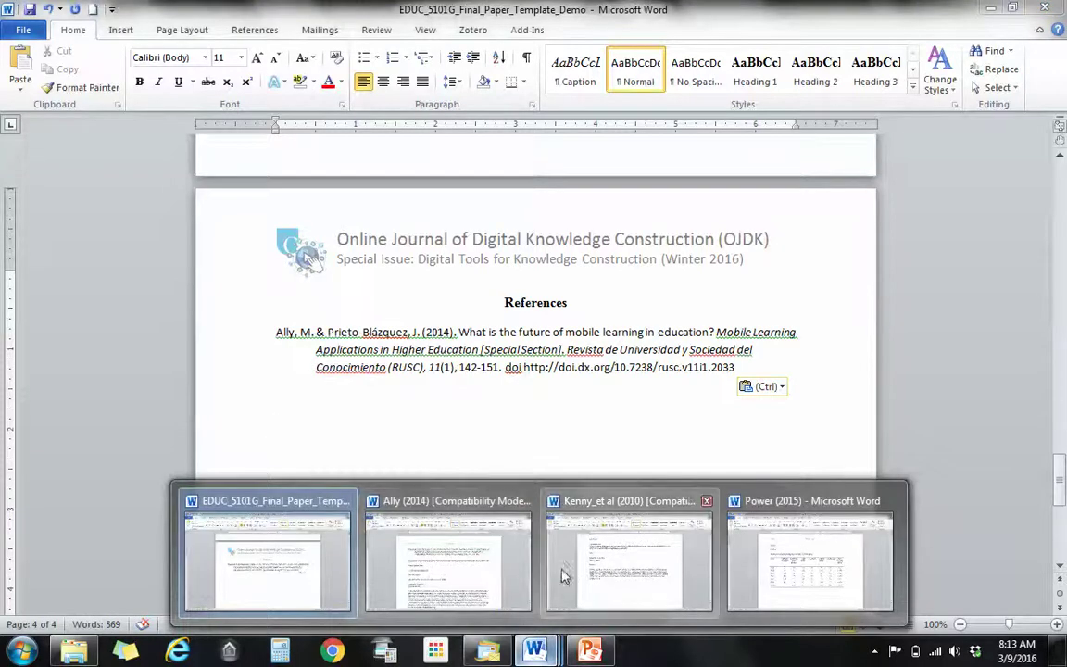
left_click(562, 576)
scroll(347, 315, "up", 5)
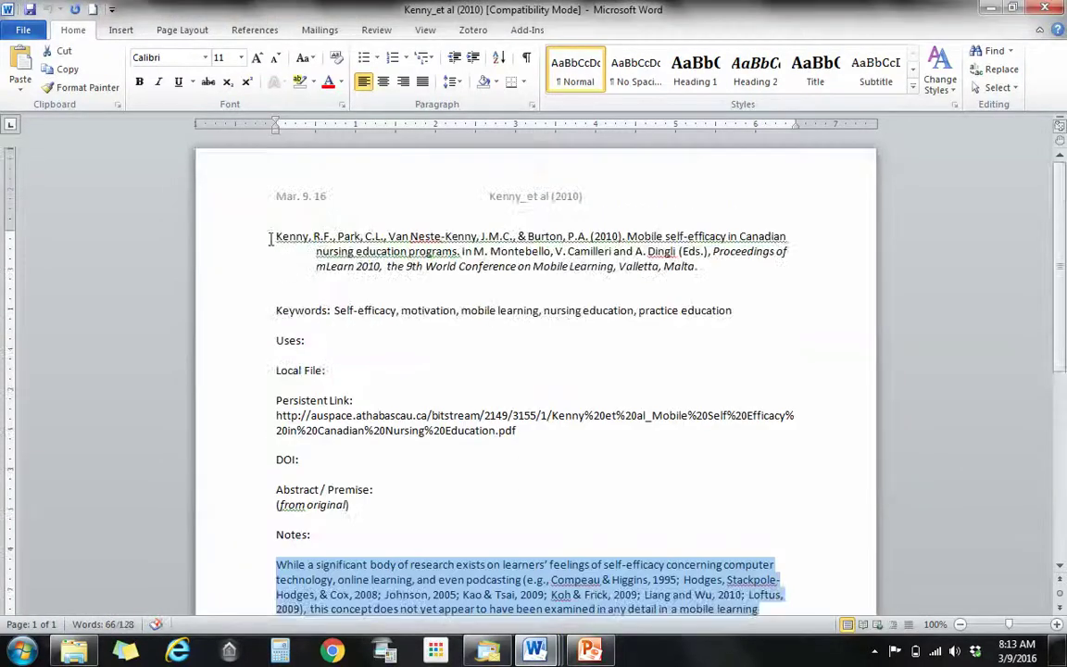
left_click_drag(275, 239, 726, 274)
key("ctrl+c")
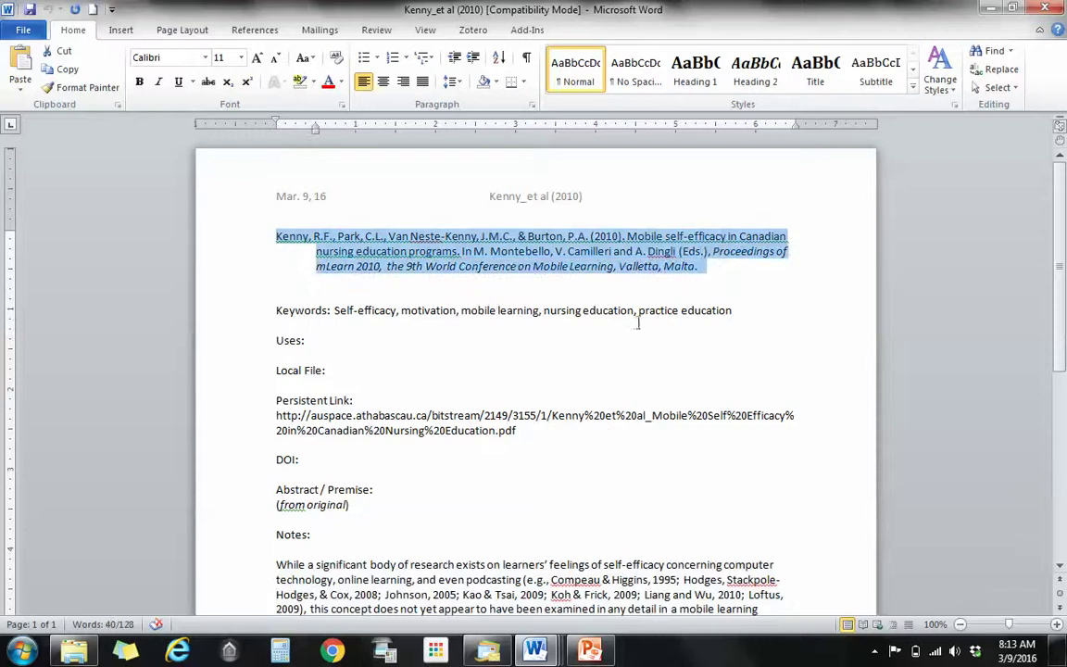
left_click(534, 651)
left_click(291, 574)
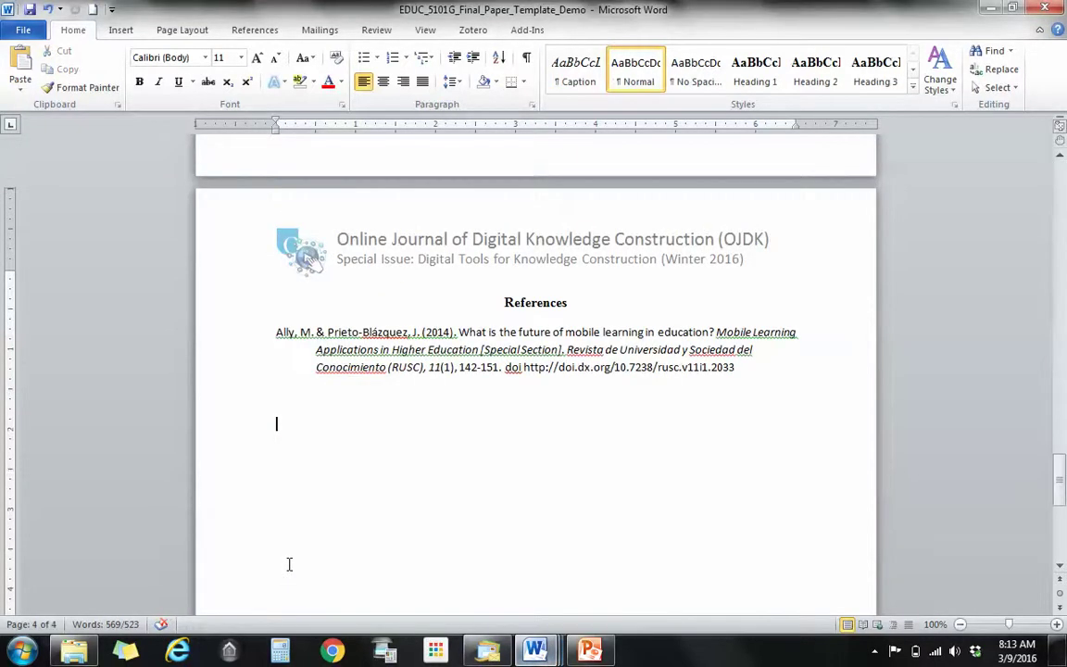
key("ctrl+v")
- Delete the blank line between the first two reference entries and place the cursor on the line below the second entry
left_click(338, 396)
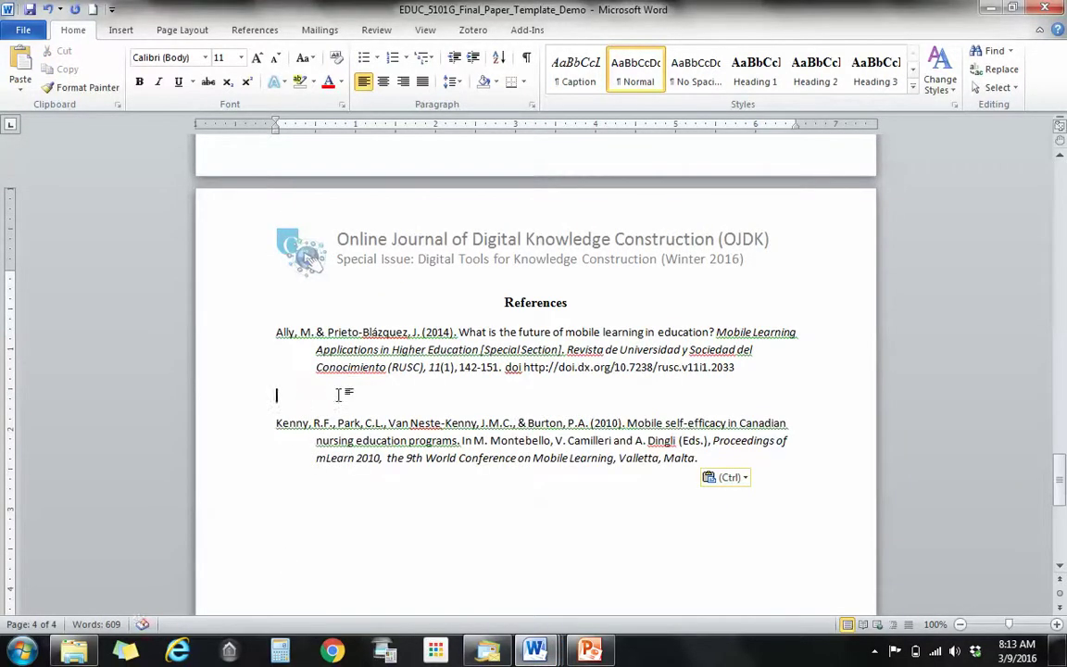
key("Delete")
left_click(358, 463)
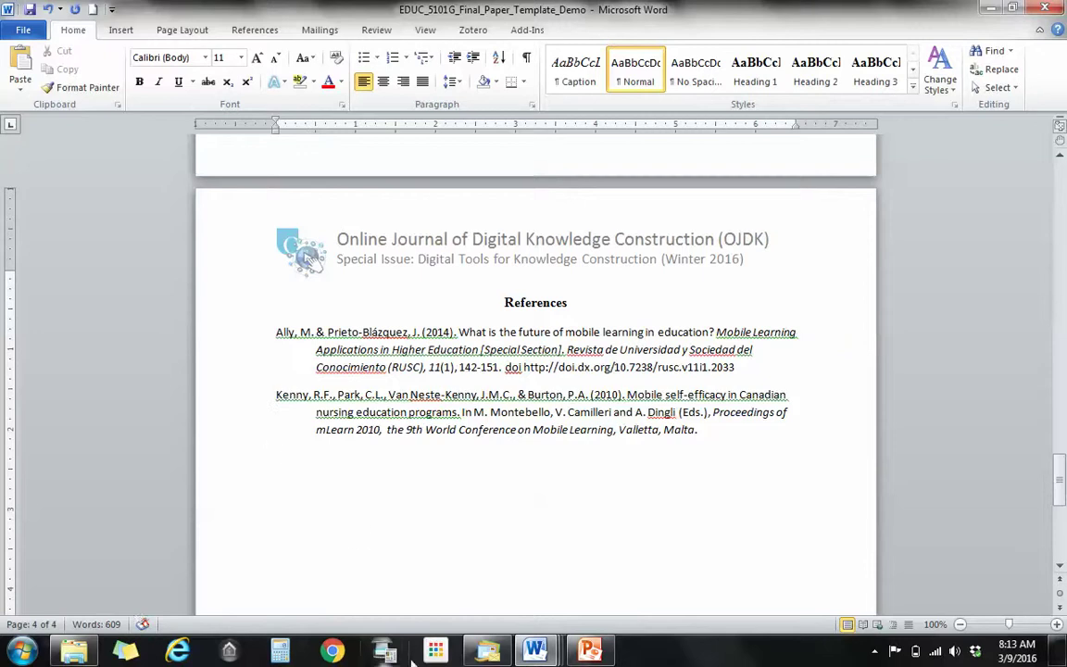
- Open Koole (2009) from the Resources Library folder and copy its full reference into the paper below the Kenny et al. (2010) entry
left_click(534, 651)
left_click(638, 582)
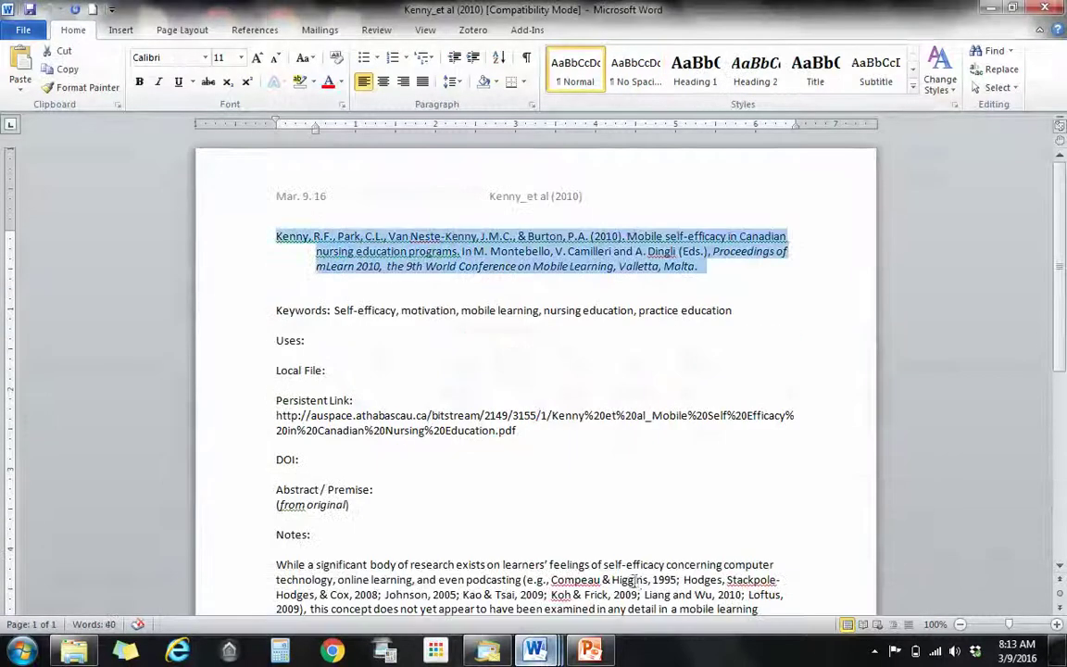
left_click(535, 651)
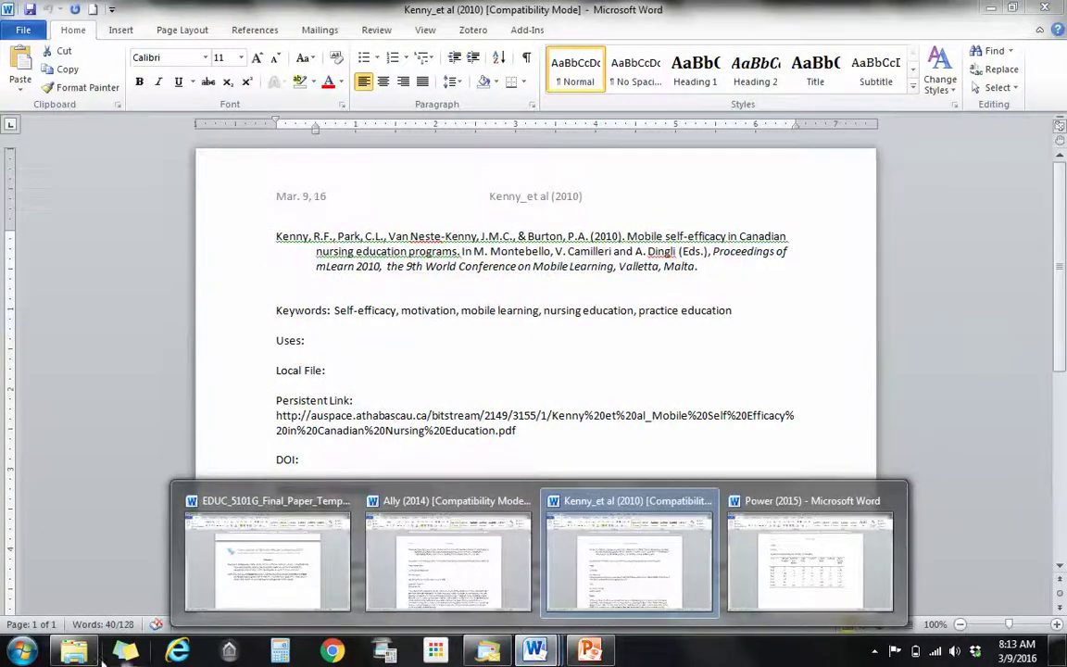
left_click(74, 651)
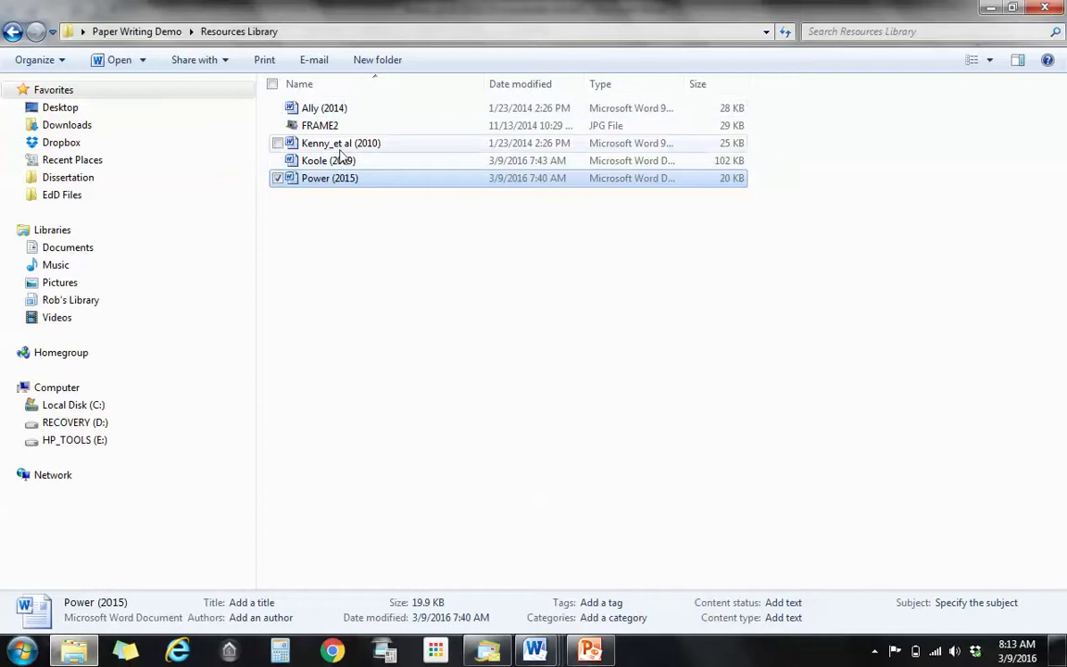
double_click(311, 162)
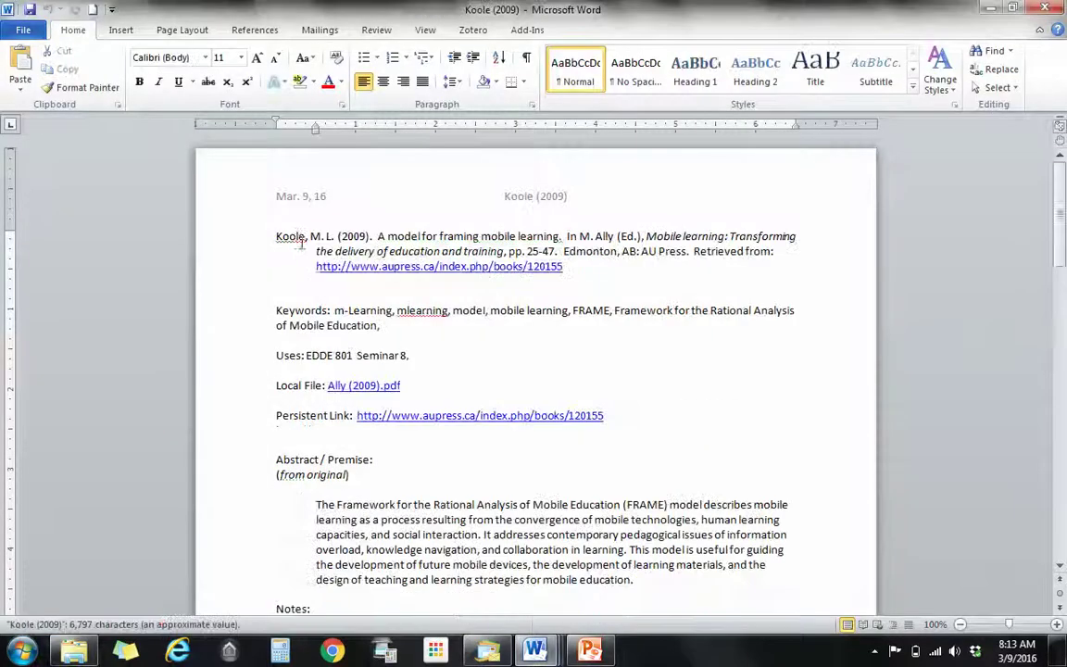
double_click(248, 238)
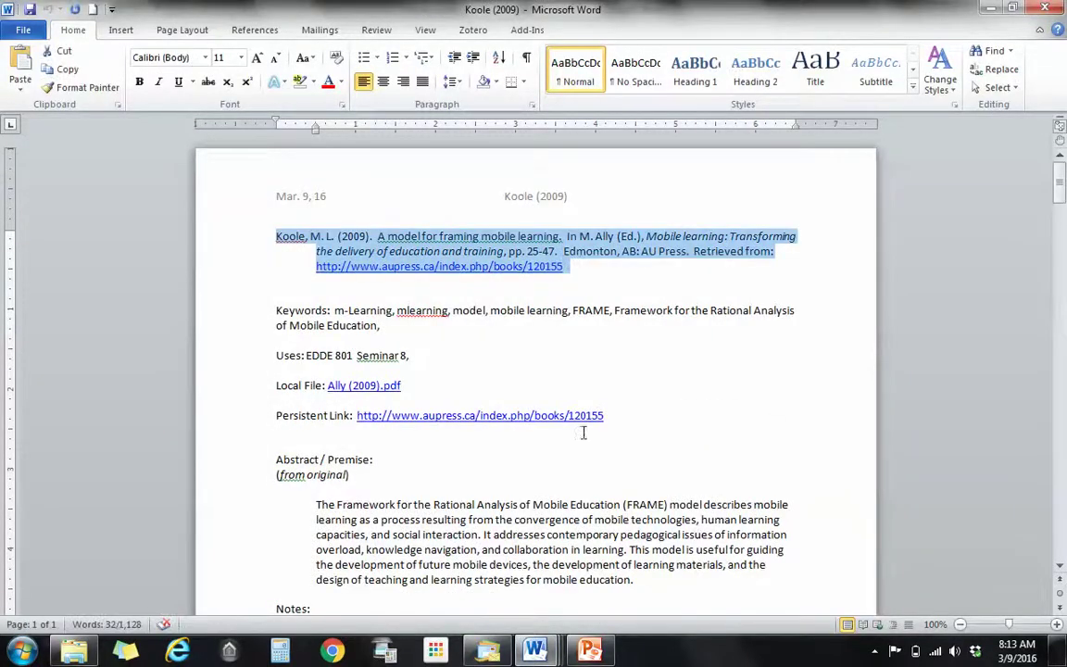
left_click(534, 651)
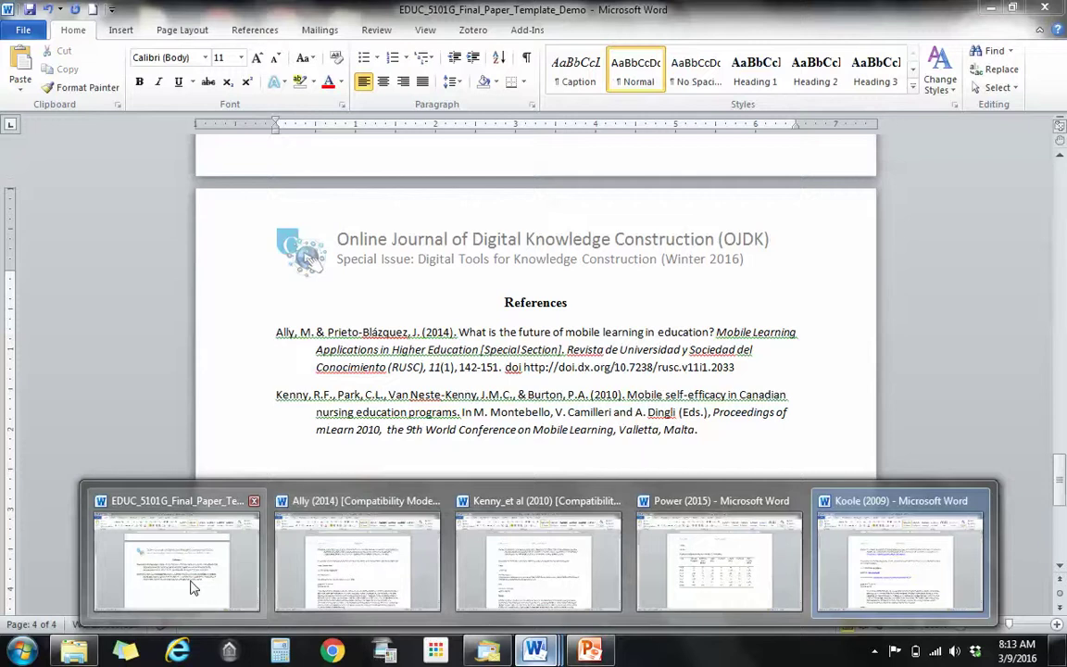
left_click(191, 581)
type("Koole, M. L. (2009).  A model for framing mobile learning.  In M. Ally (Ed.), Mobile learning: Transforming the delivery of education and training, pp. 25-47.  Edmonton, AB: Au Press.  Retrieved from: http://www.aupress.ca/index.php/books/120155")
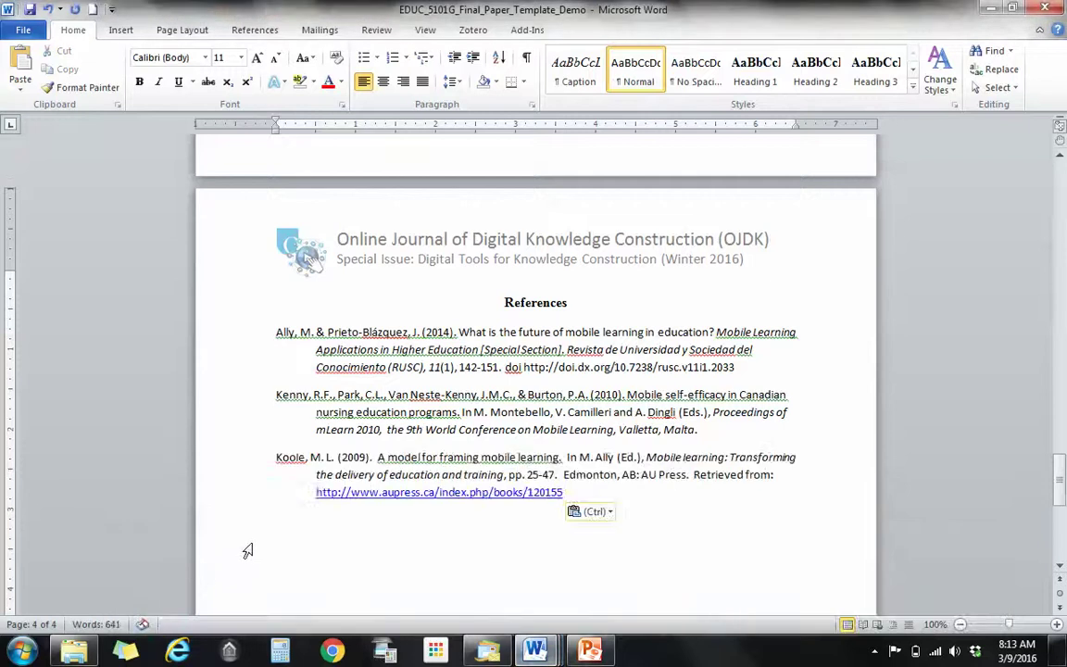
- Remove the hyperlink from the web address in the Koole (2009) reference and place the cursor below that entry
right_click(486, 500)
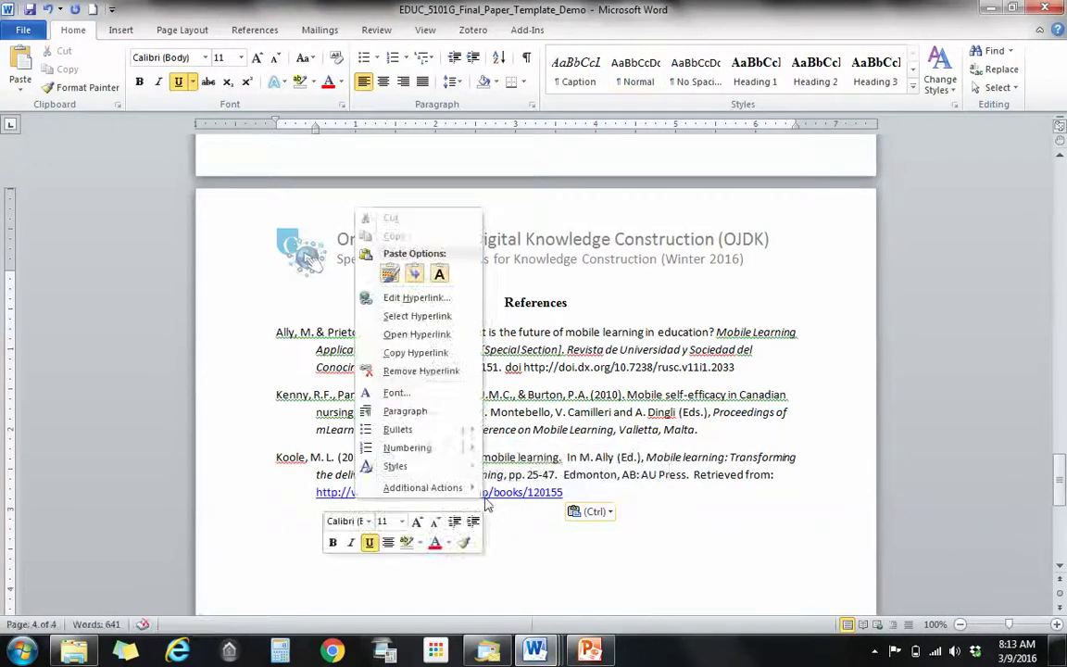
left_click(439, 372)
left_click(591, 525)
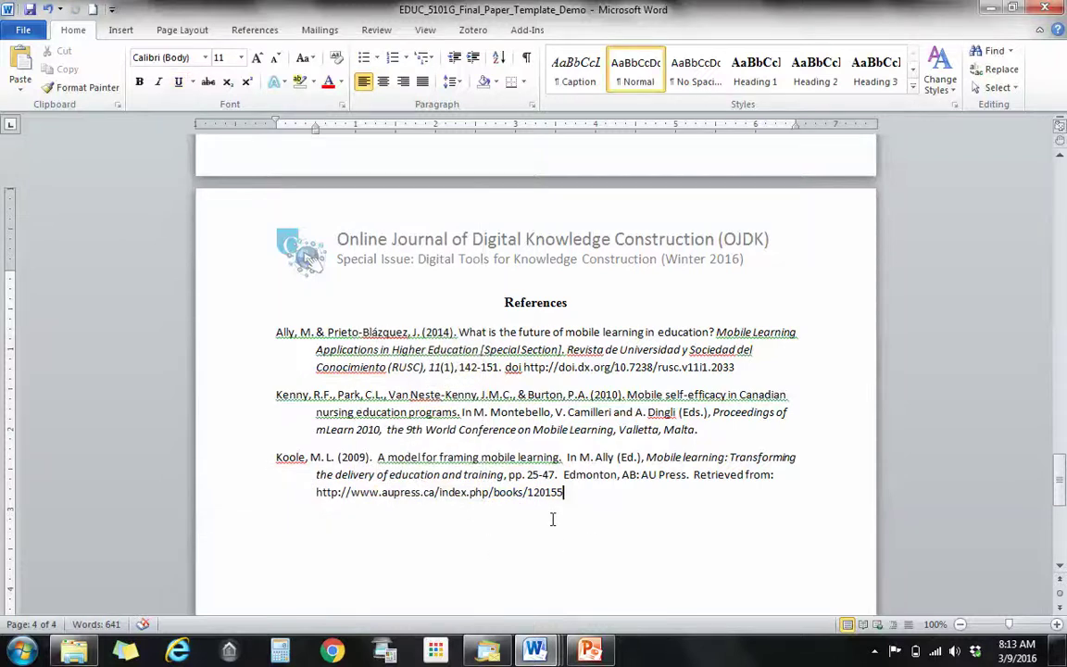
- Copy the full reference from the start of the Power (2015) document into the paper below the Koole (2009) entry
left_click(534, 649)
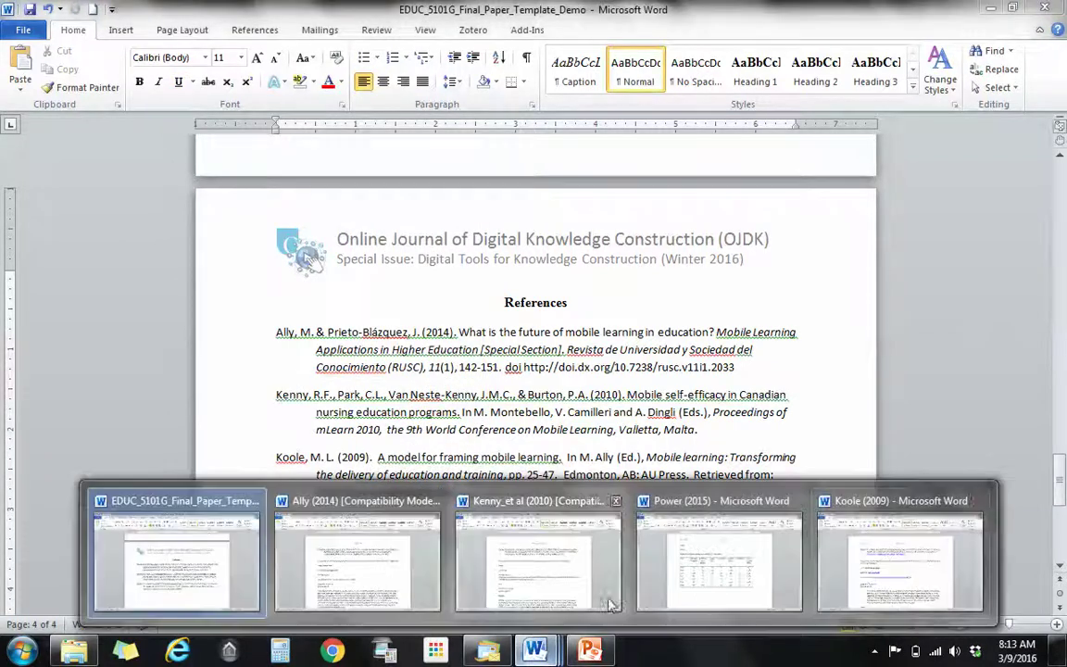
left_click(713, 583)
scroll(397, 342, "up", 10)
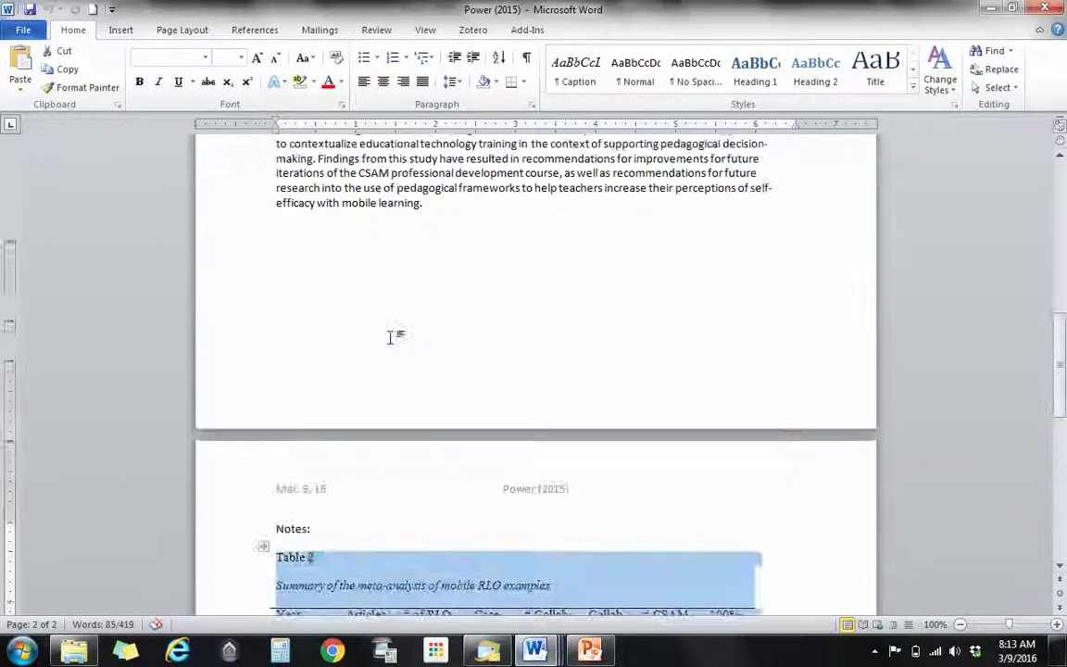
left_click_drag(275, 236, 827, 256)
key("ctrl+c")
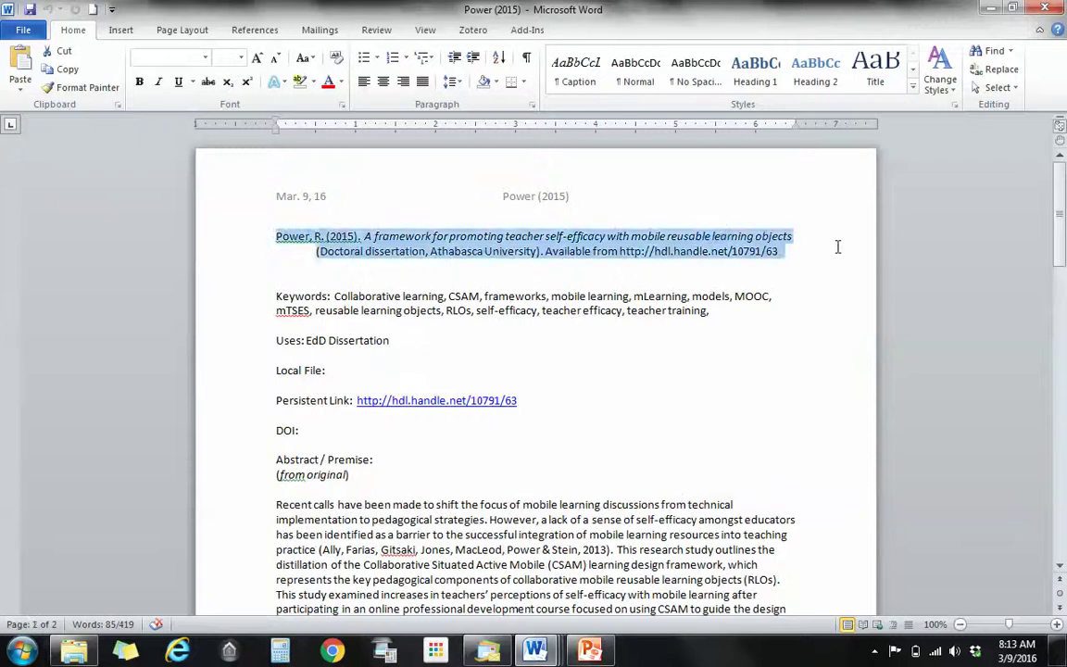
left_click(534, 650)
left_click(235, 576)
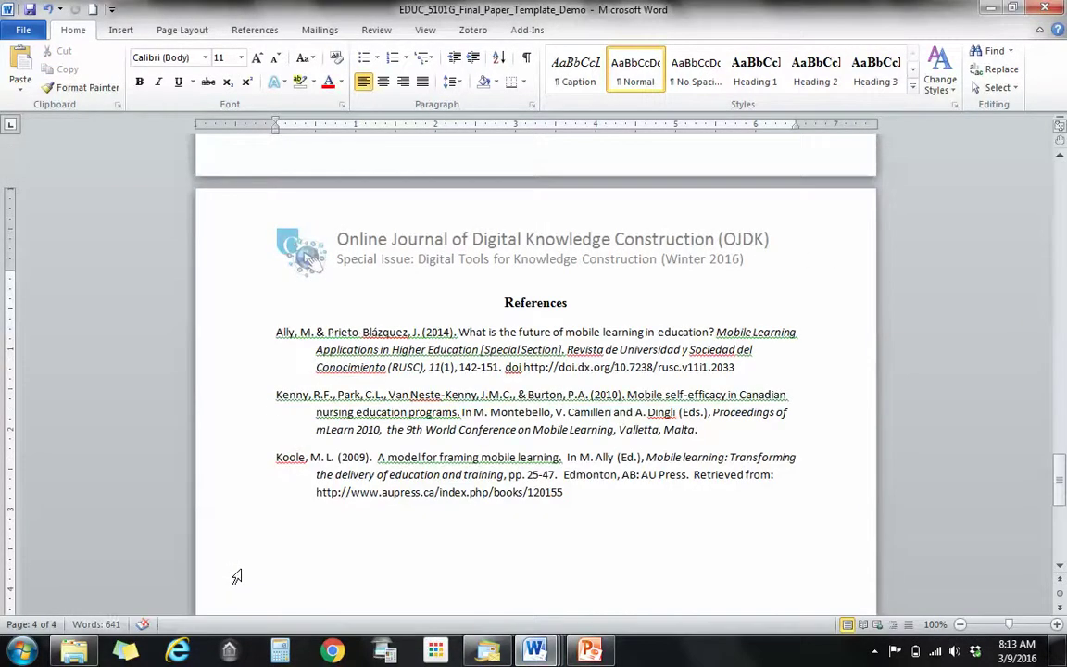
key("ctrl+v")
- Review the assembled paper from the References list through the figure, table and block quotes back to the Introduction
scroll(272, 568, "down", 5)
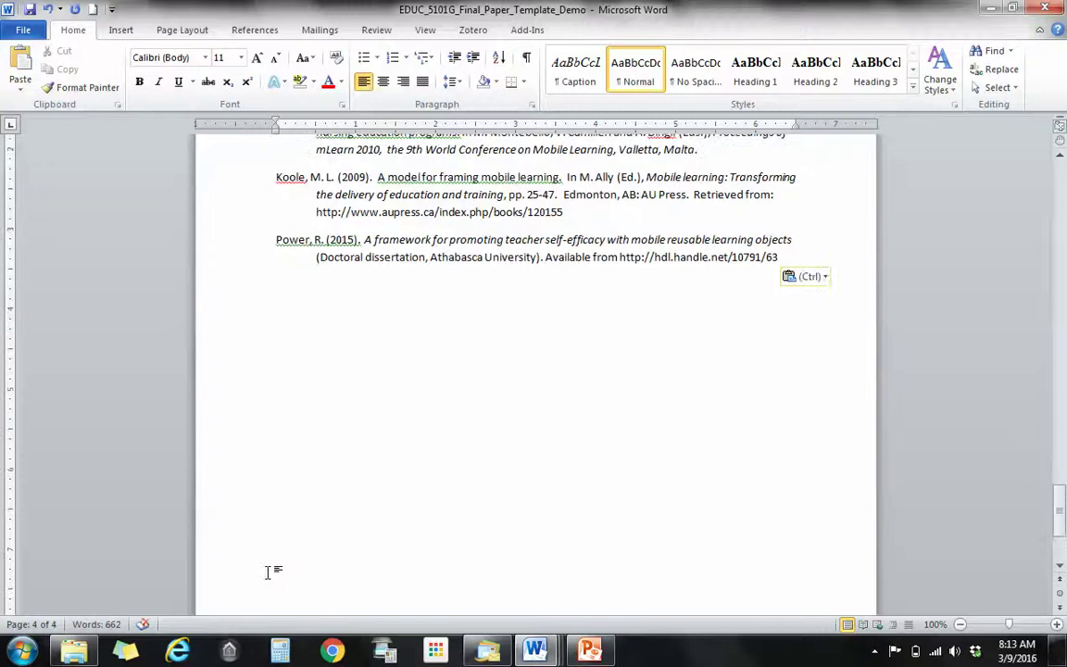
scroll(267, 572, "up", 15)
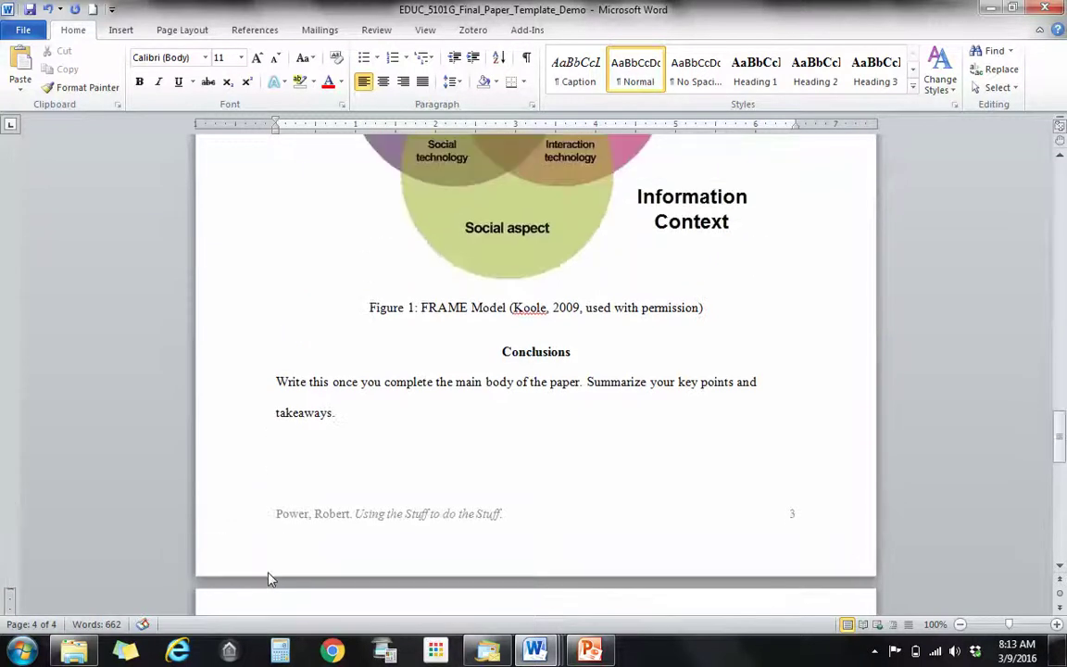
scroll(269, 576, "up", 6)
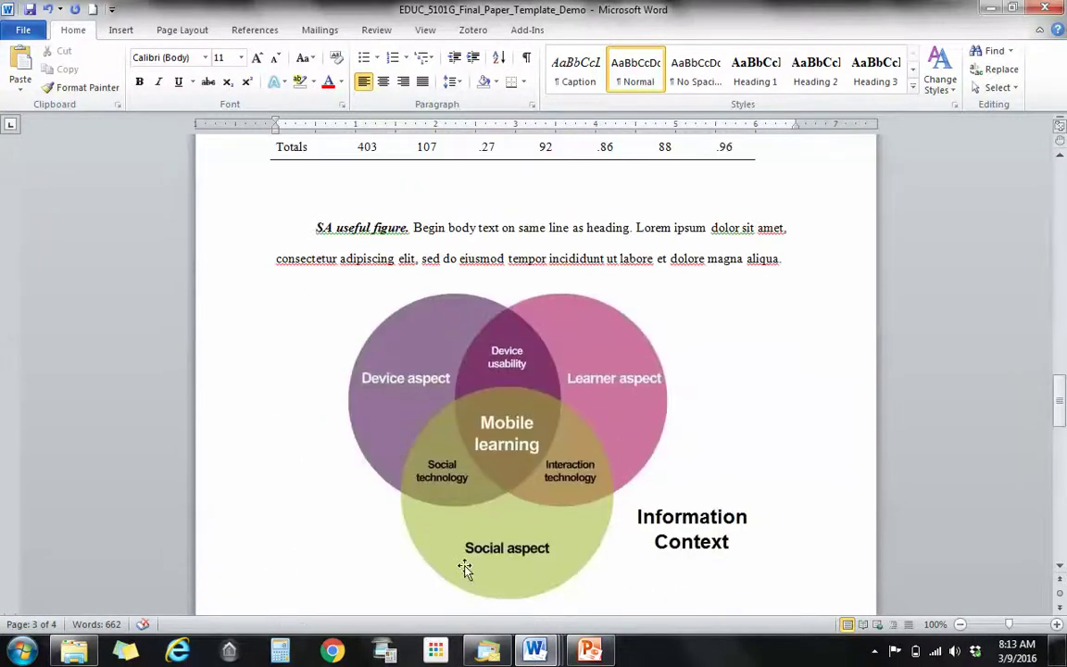
scroll(465, 570, "up", 13)
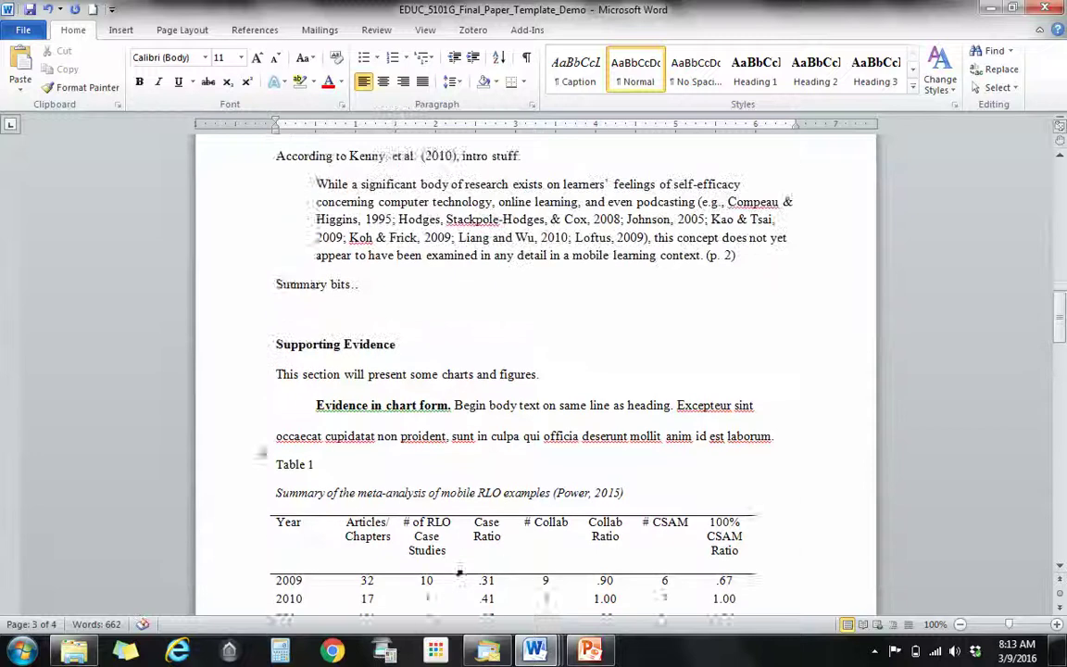
scroll(458, 571, "up", 10)
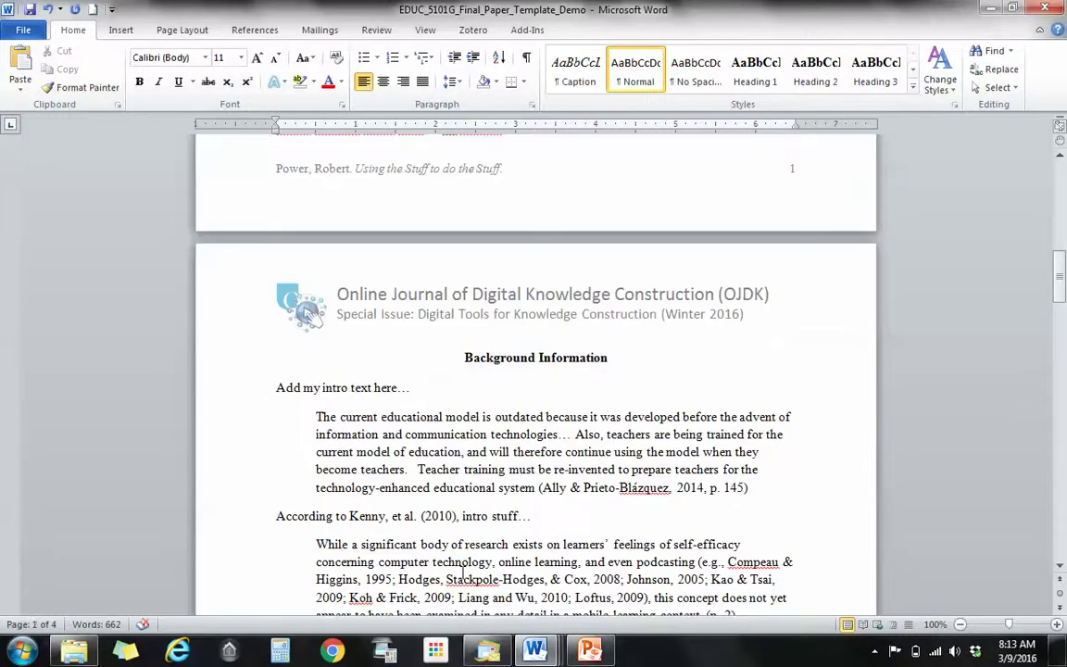
scroll(461, 571, "up", 4)
scroll(460, 574, "down", 20)
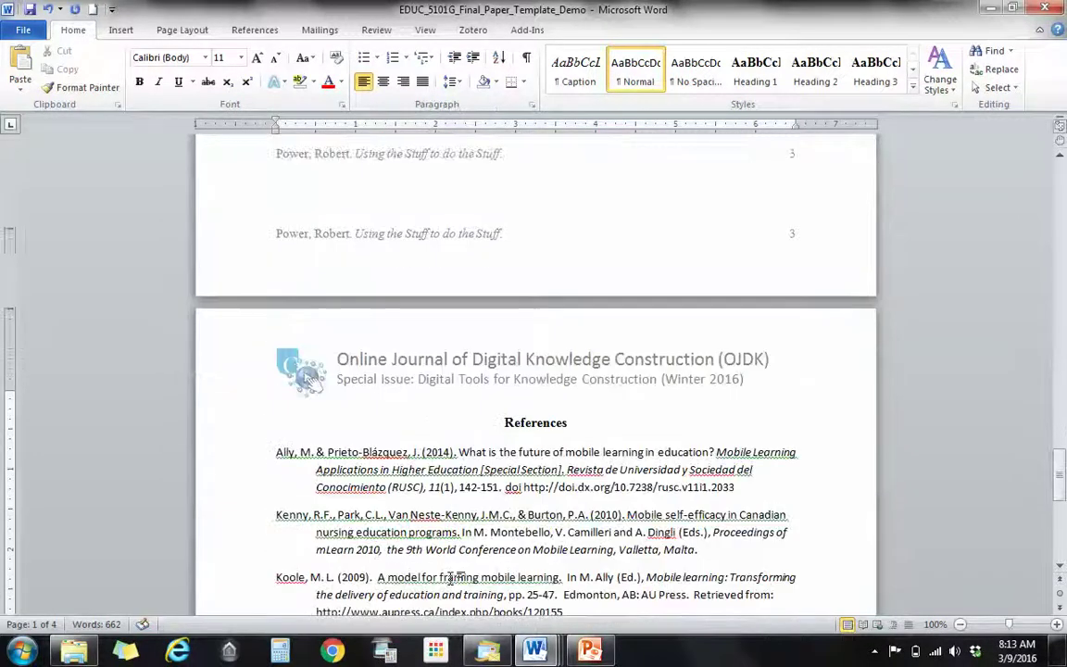
scroll(453, 556, "up", 6)
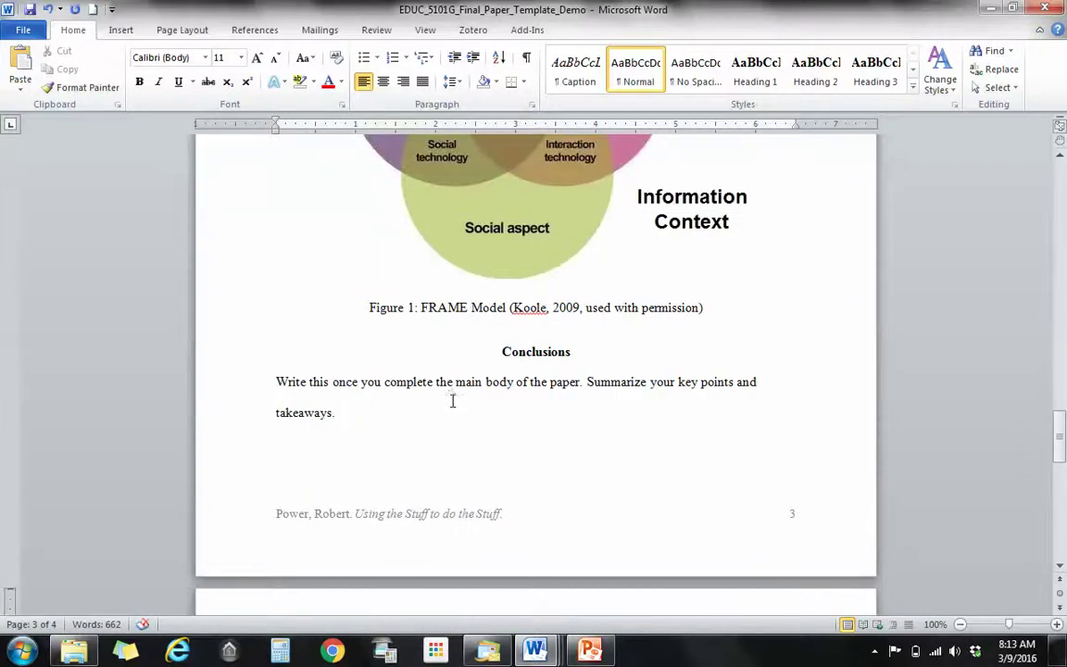
scroll(452, 399, "up", 14)
scroll(448, 407, "up", 15)
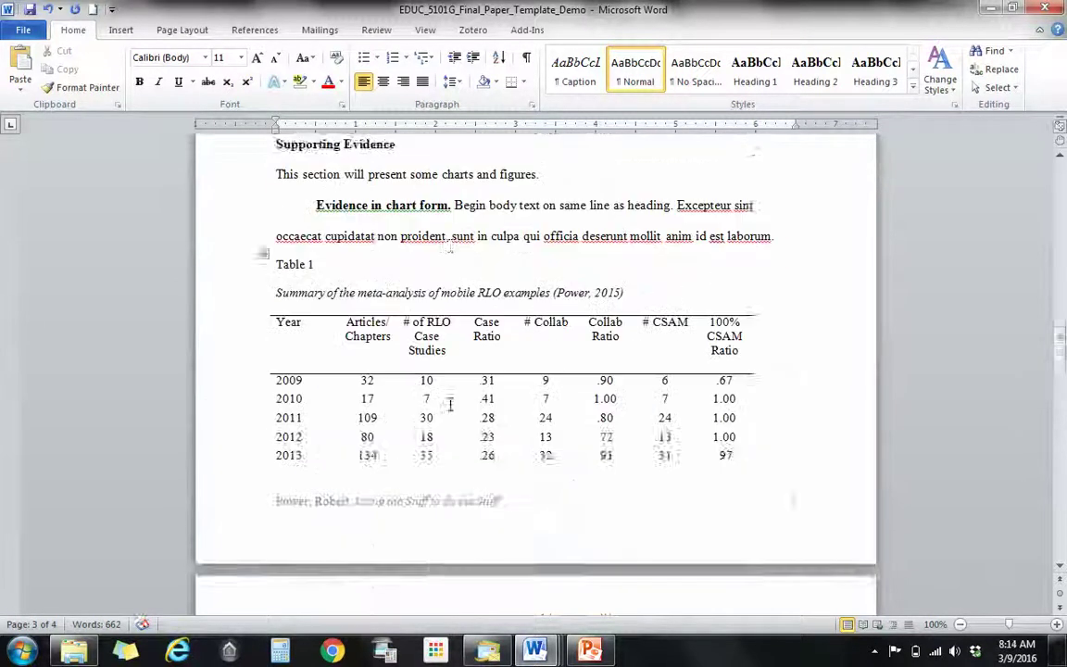
scroll(448, 413, "up", 4)
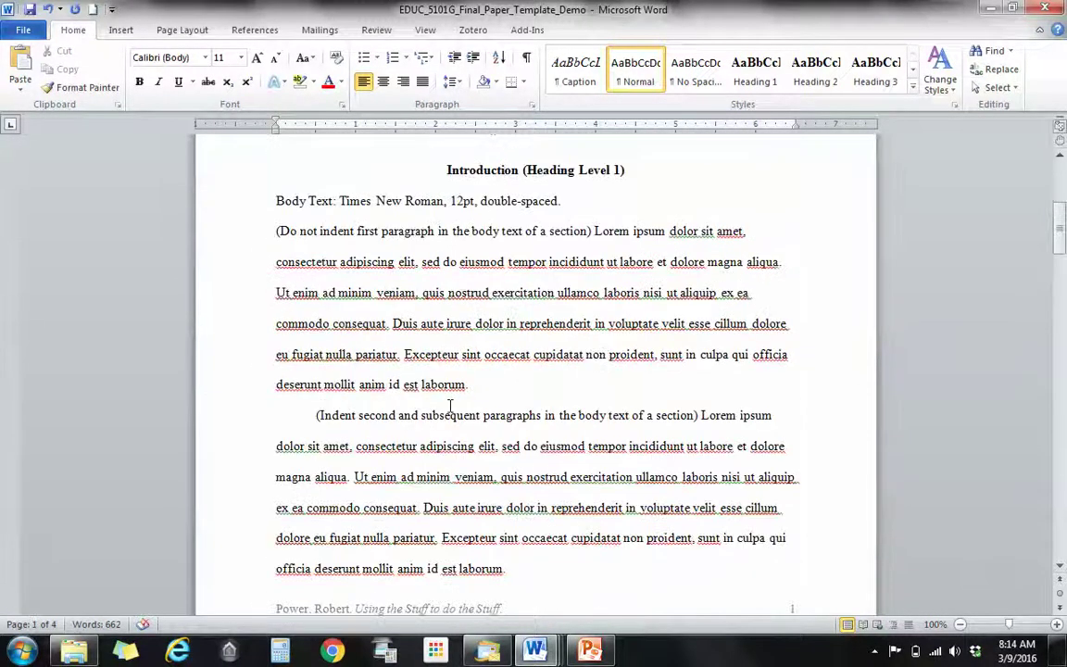
scroll(452, 405, "down", 9)
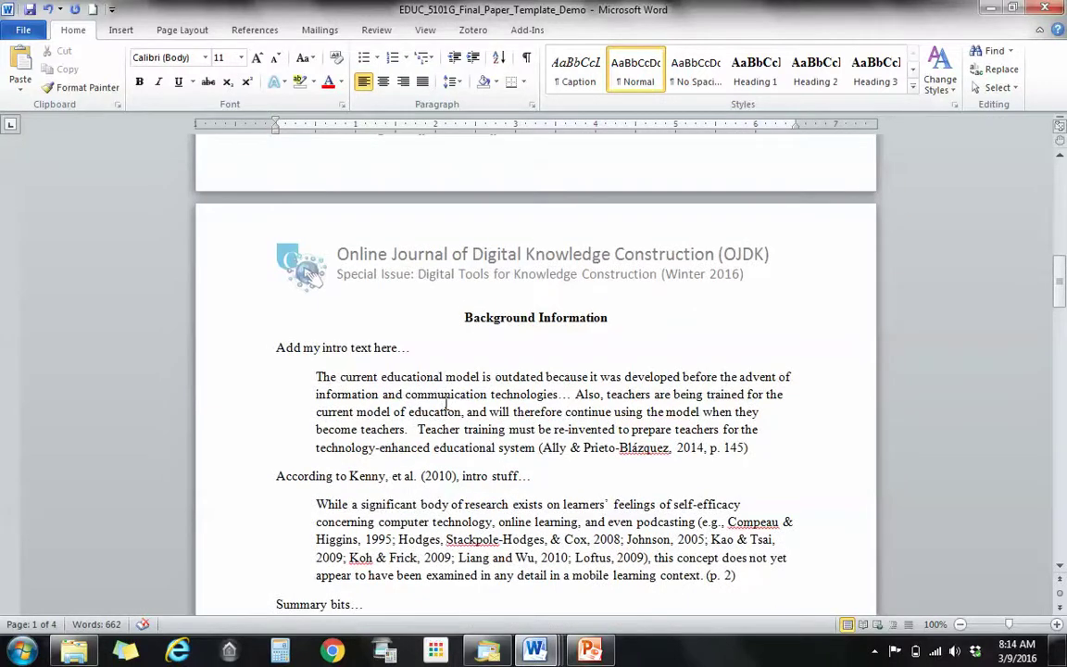
scroll(448, 404, "up", 15)
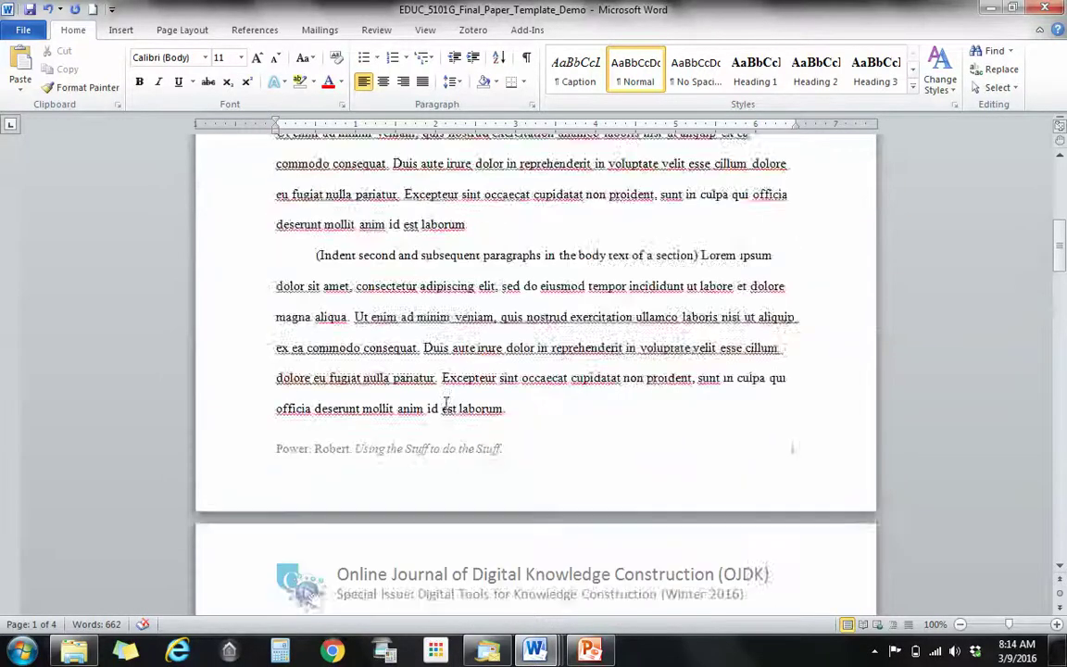